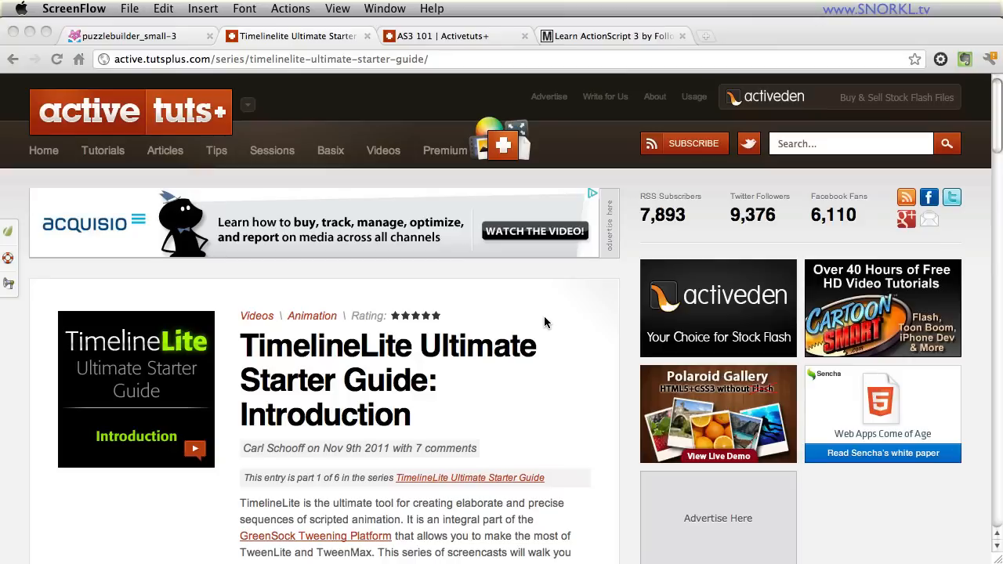
scroll(608, 341, down, 2)
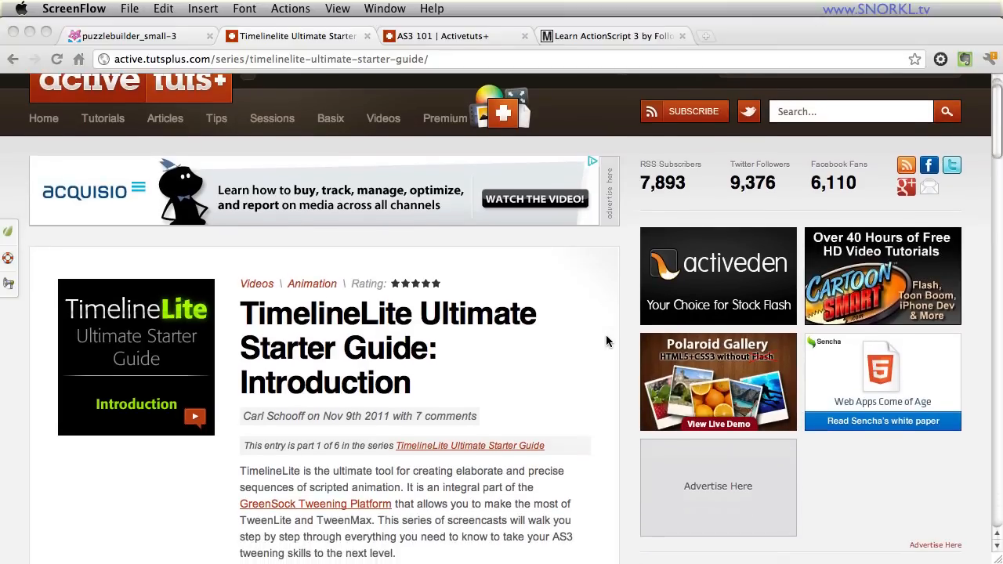
scroll(607, 341, down, 3)
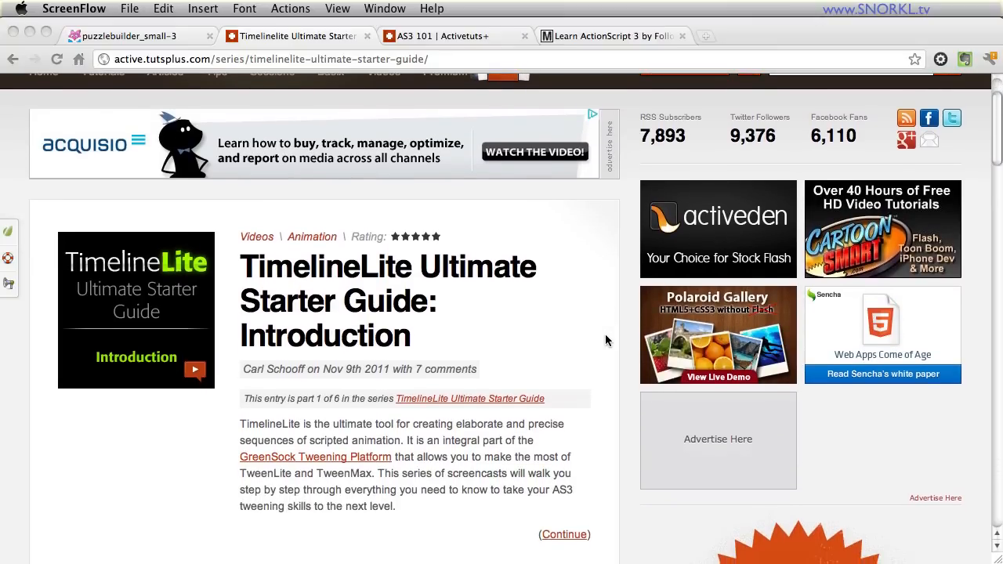
scroll(609, 341, down, 3)
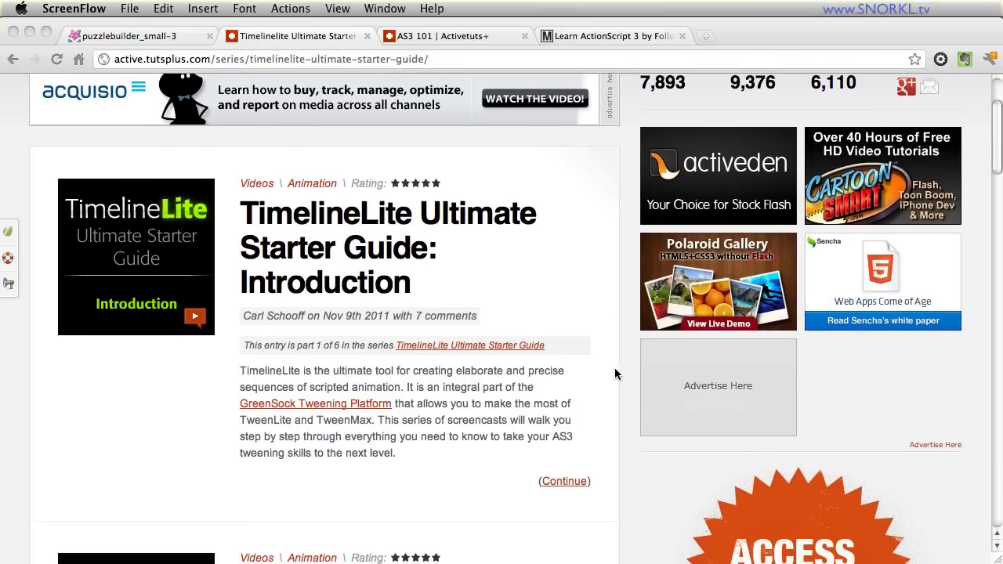
scroll(617, 374, down, 8)
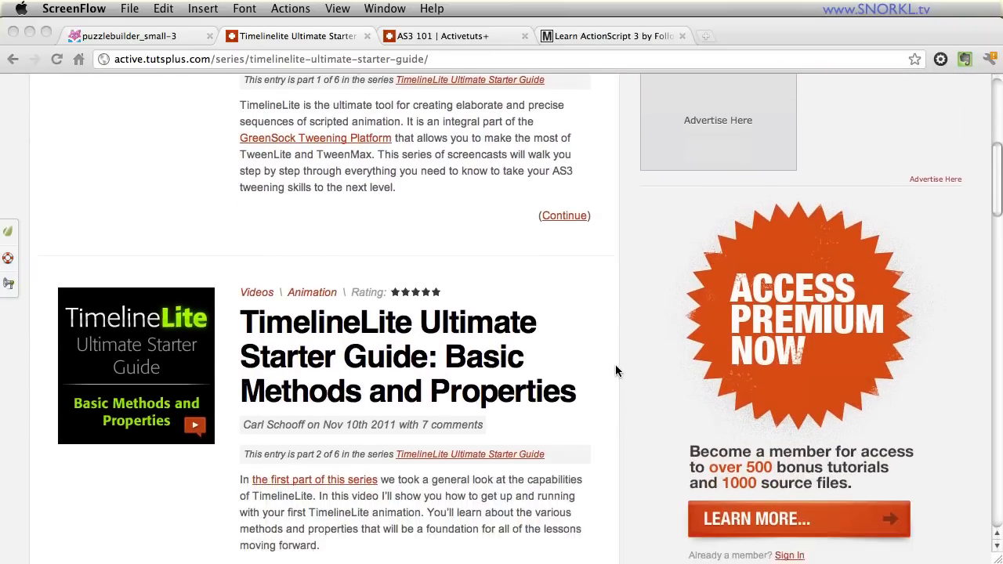
scroll(616, 371, down, 3)
scroll(617, 371, down, 2)
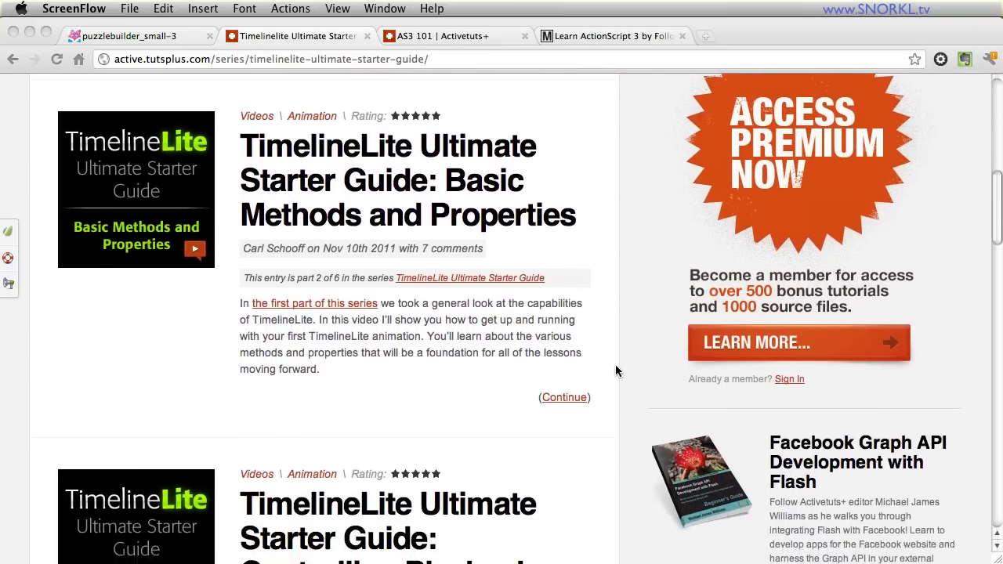
scroll(617, 370, down, 3)
scroll(617, 371, down, 3)
scroll(616, 371, down, 1)
scroll(616, 370, down, 2)
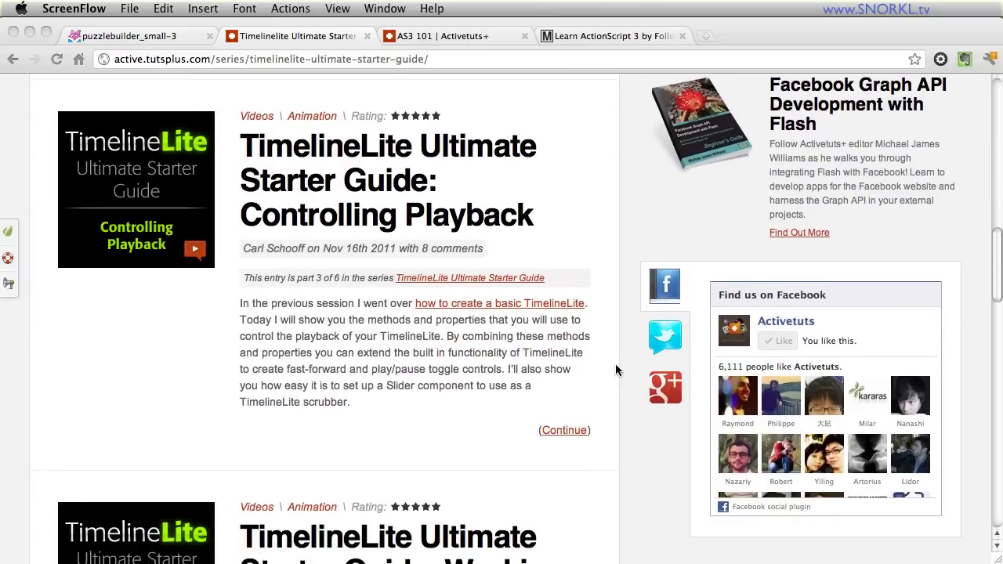
scroll(616, 371, down, 2)
scroll(616, 371, down, 2)
scroll(616, 371, down, 1)
scroll(616, 371, down, 2)
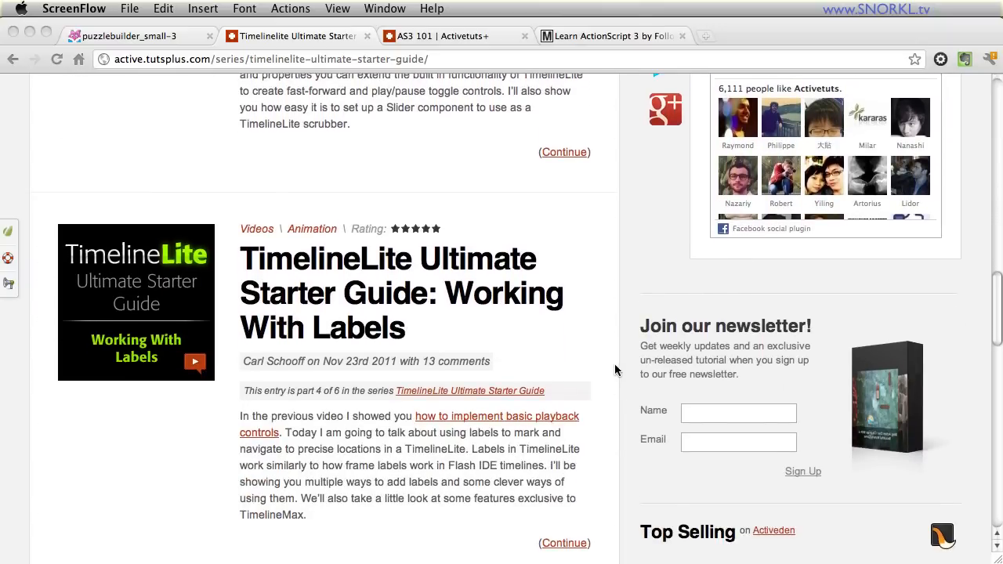
scroll(617, 370, down, 3)
scroll(617, 370, down, 2)
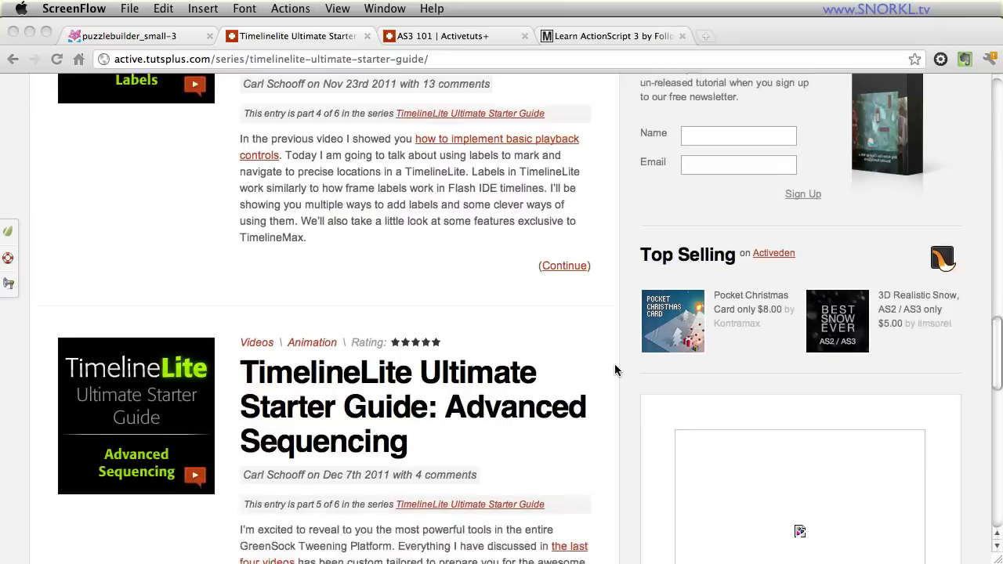
scroll(616, 371, down, 2)
scroll(616, 370, down, 2)
scroll(617, 371, down, 1)
scroll(616, 371, down, 2)
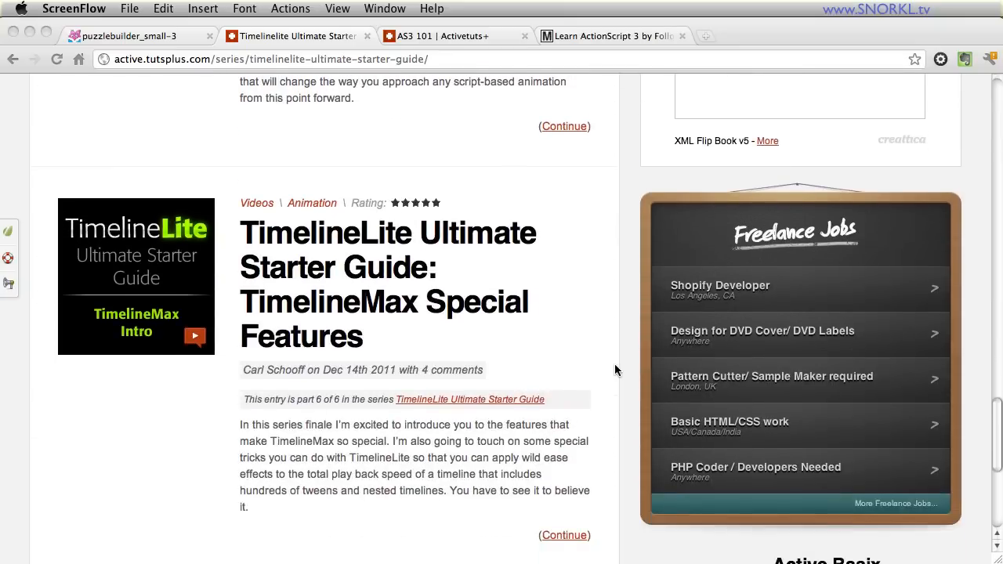
scroll(617, 371, down, 2)
scroll(617, 371, down, 1)
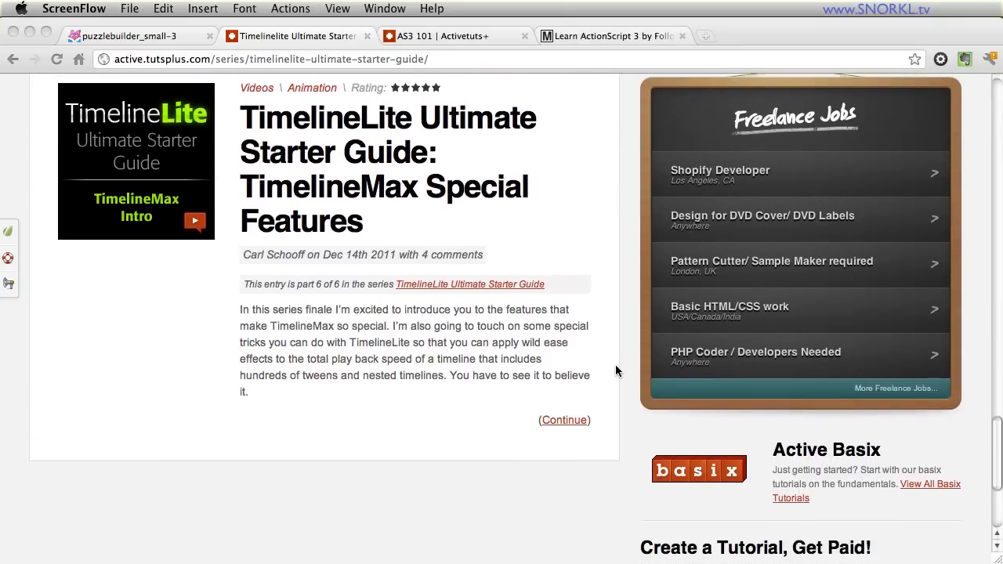
scroll(616, 371, up, 5)
scroll(617, 371, up, 5)
scroll(617, 371, up, 8)
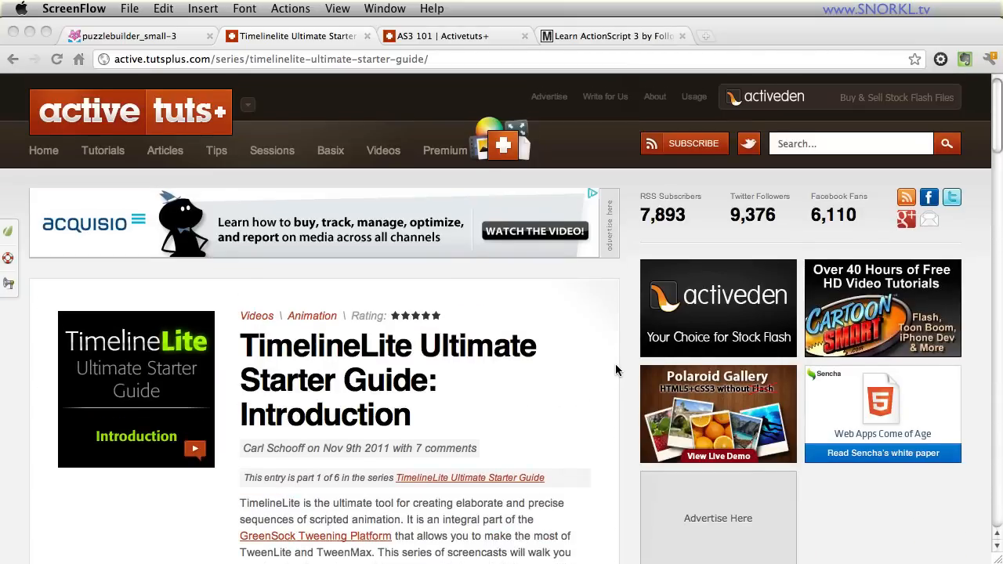
scroll(616, 370, down, 3)
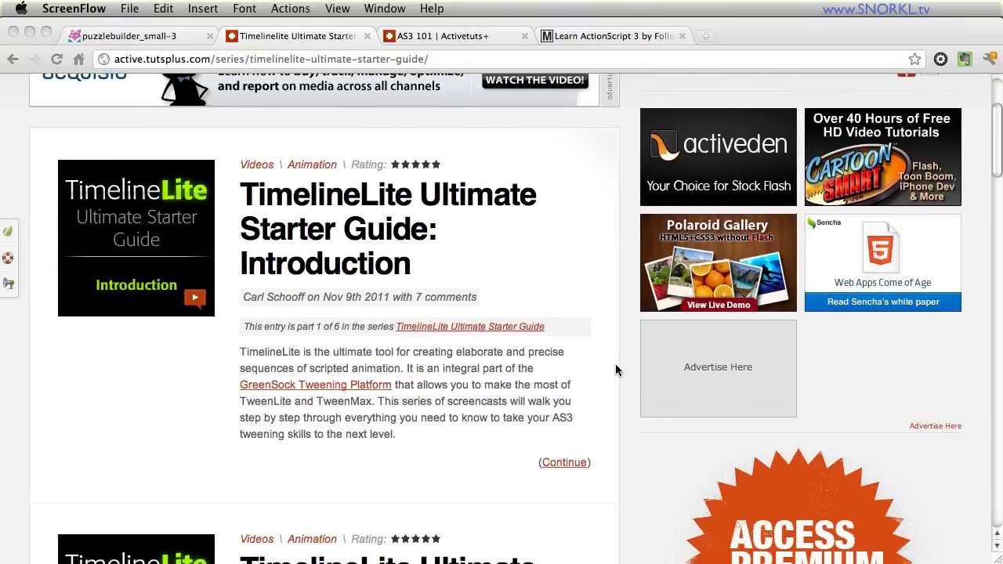
scroll(616, 370, down, 2)
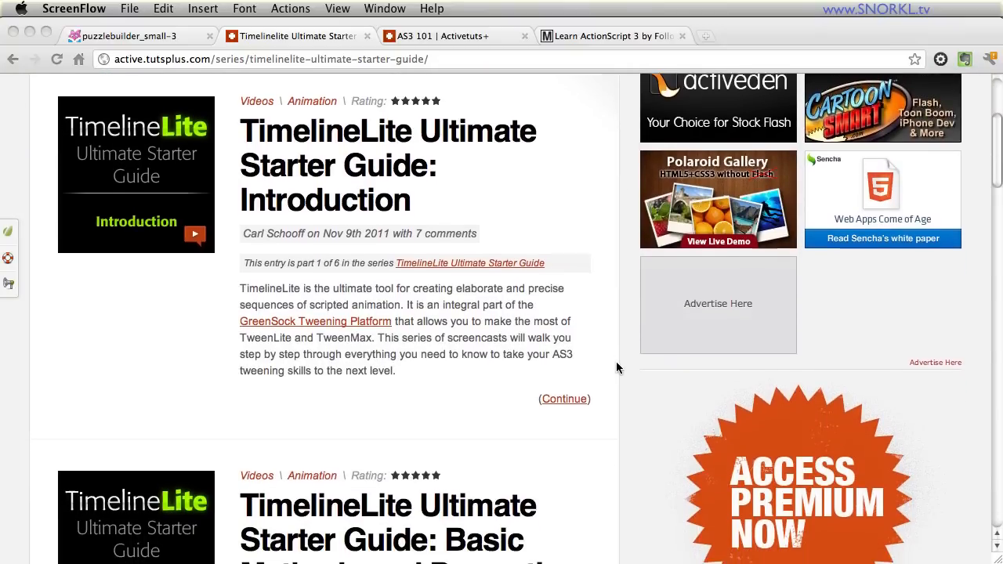
scroll(616, 368, down, 2)
scroll(615, 370, down, 4)
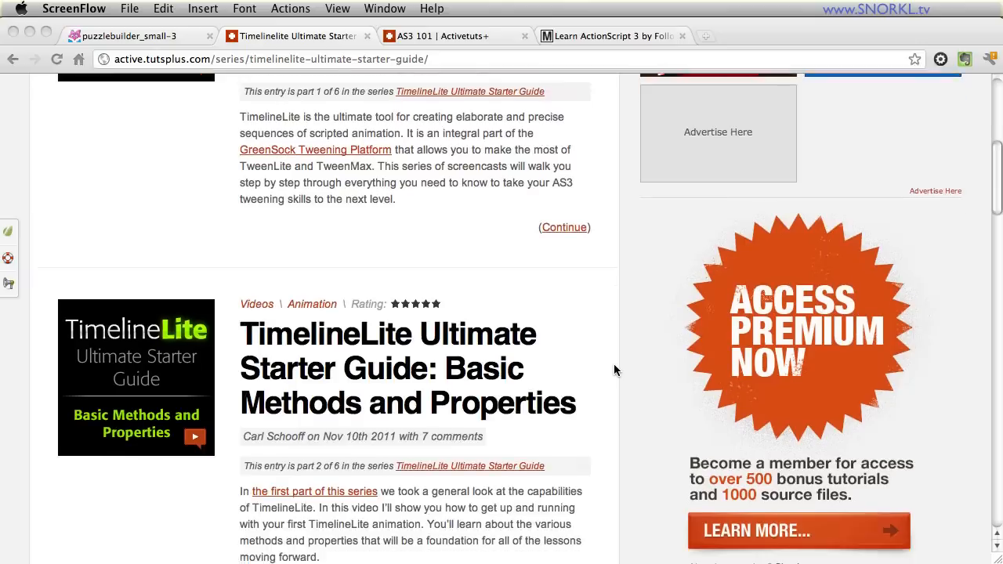
scroll(615, 371, down, 3)
scroll(613, 369, down, 3)
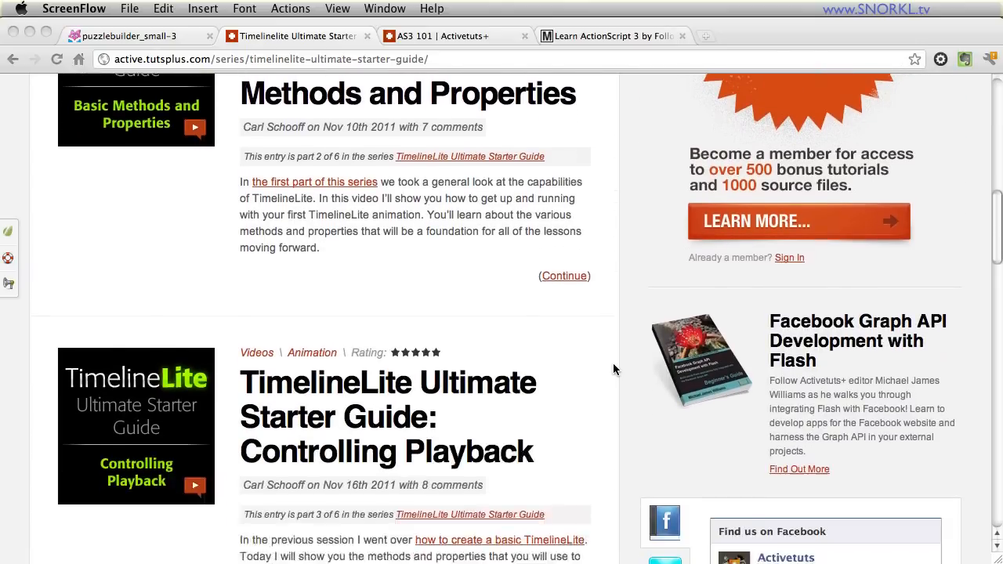
scroll(614, 370, down, 2)
scroll(614, 370, down, 3)
scroll(613, 370, down, 2)
scroll(612, 363, down, 4)
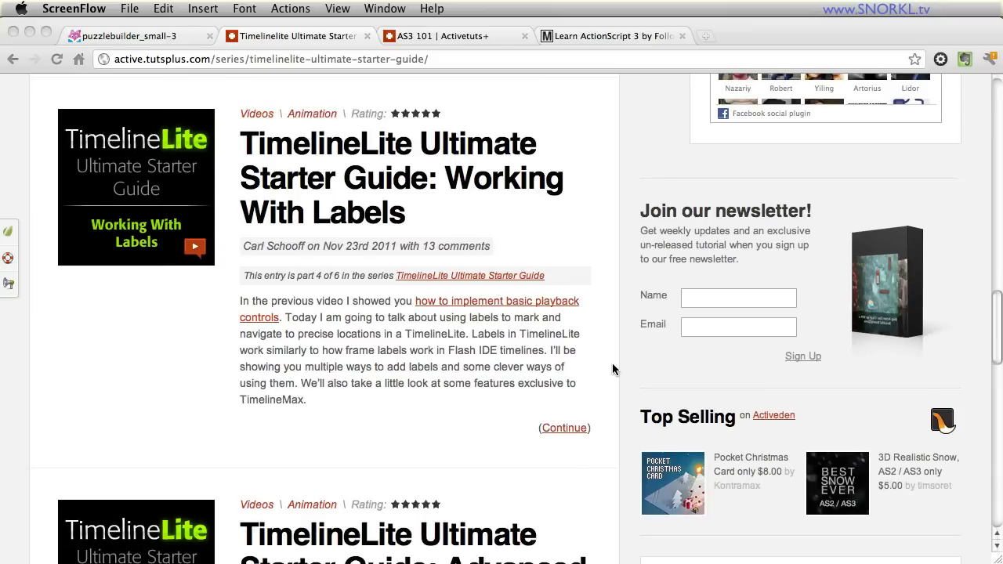
scroll(612, 363, up, 4)
scroll(612, 363, up, 10)
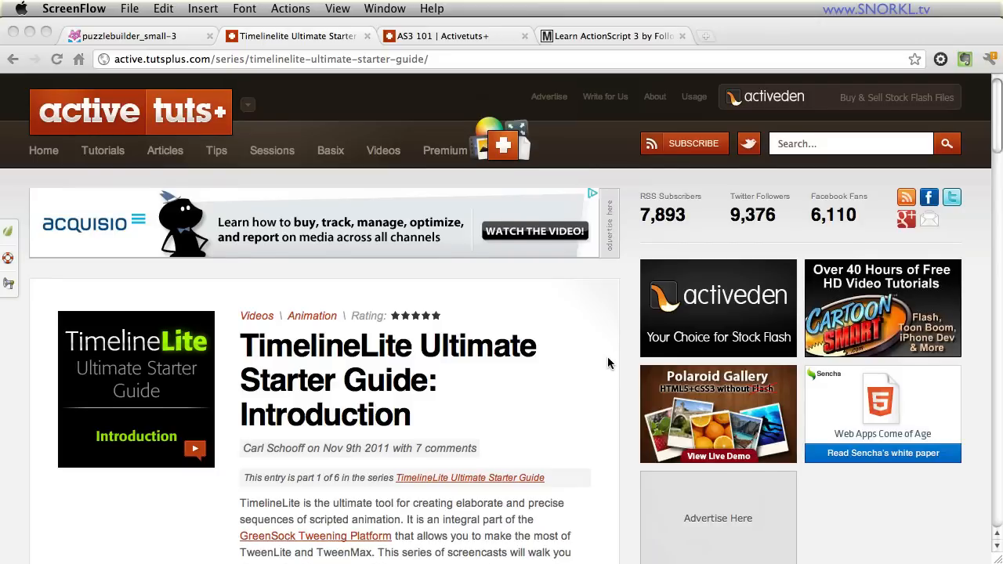
scroll(612, 368, down, 3)
scroll(611, 365, down, 2)
scroll(611, 364, down, 1)
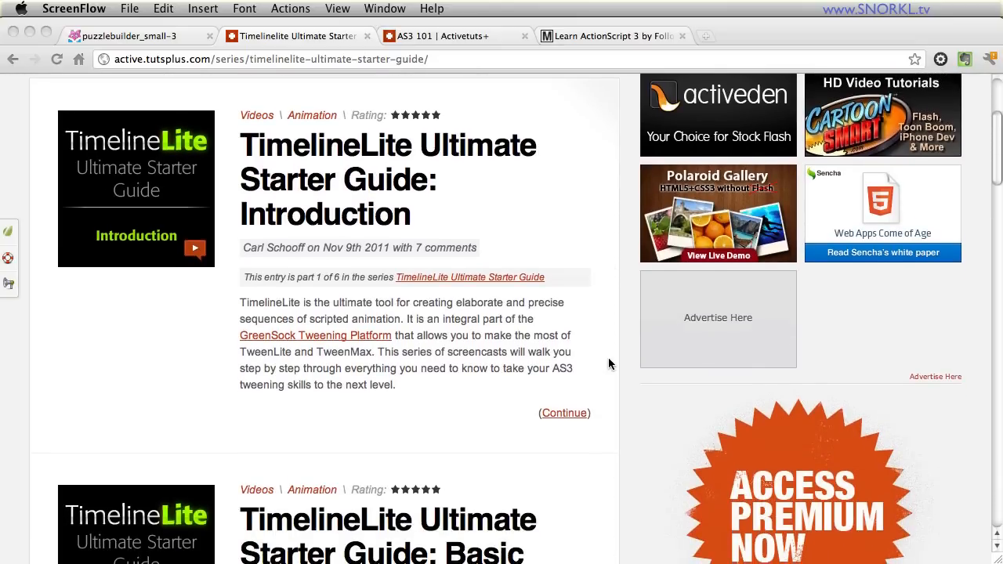
scroll(611, 365, up, 1)
scroll(611, 364, up, 5)
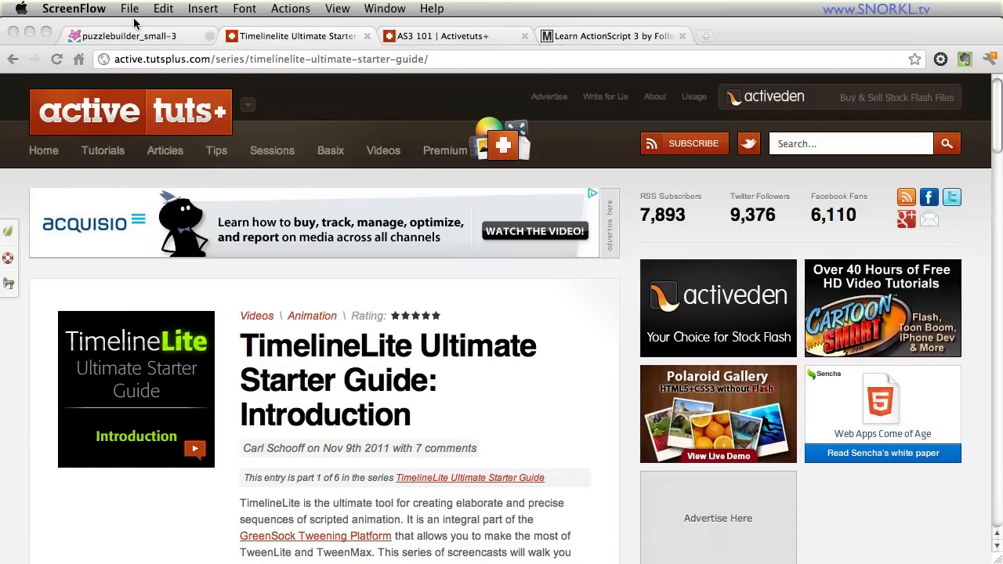
Choose the clownfish picture in the puzzle builder and settle on the 12-piece Tiny Tot grid after trying Smarty Pants.
click(141, 38)
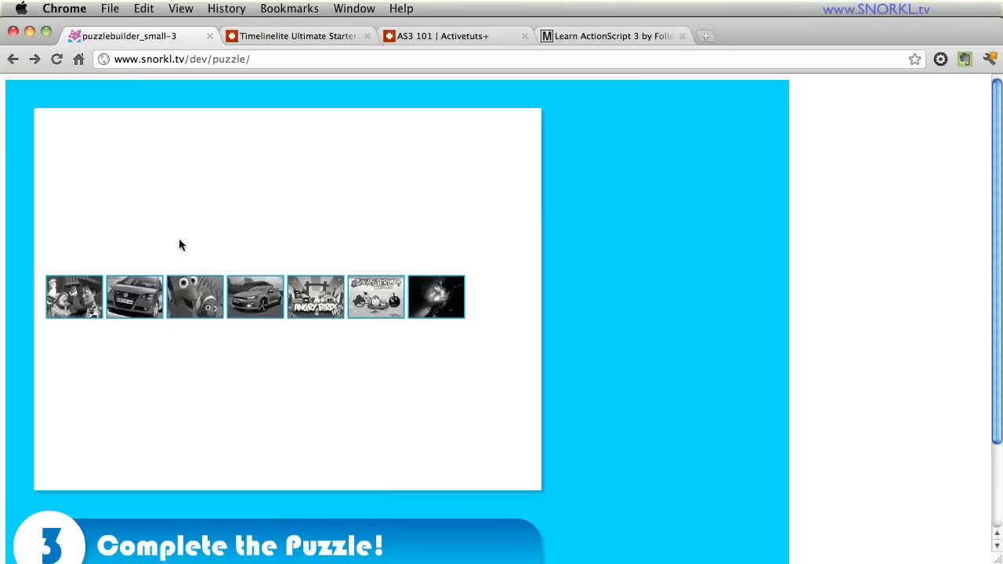
click(195, 296)
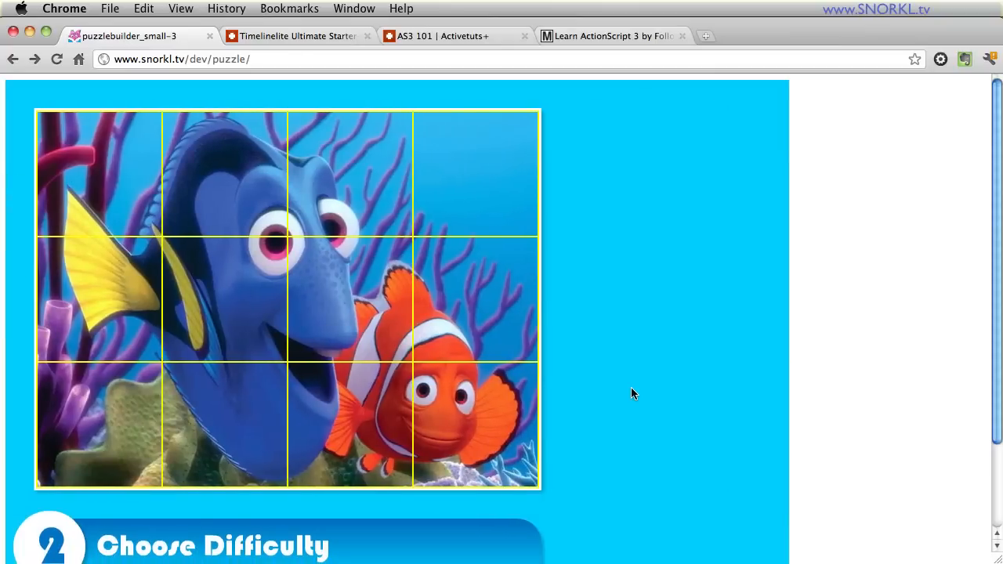
scroll(630, 387, down, 3)
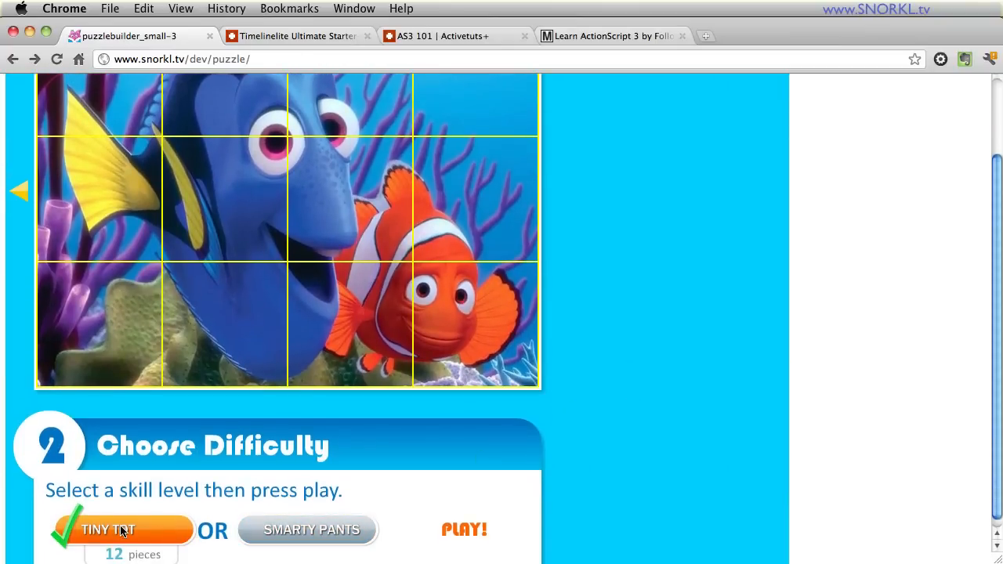
click(311, 531)
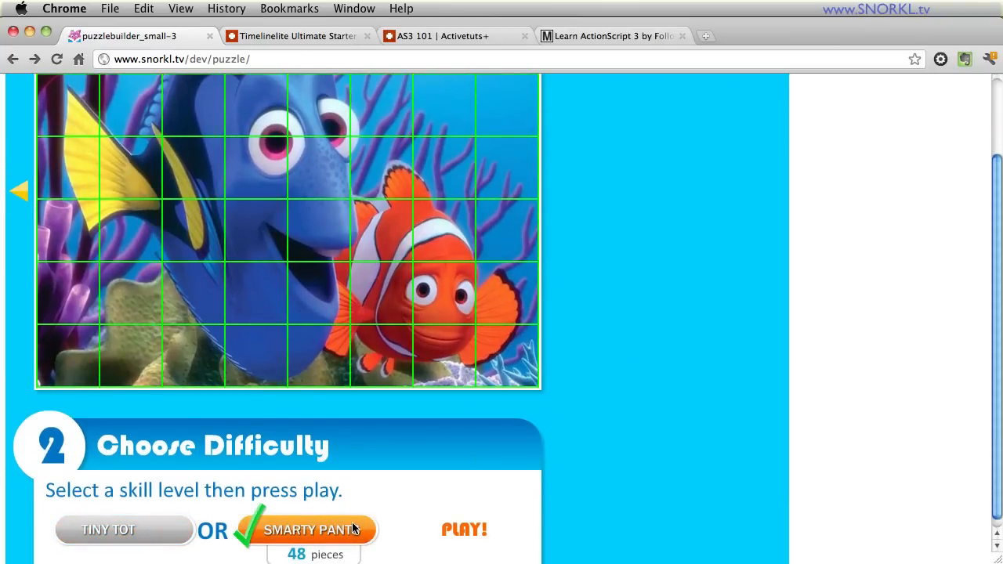
click(117, 527)
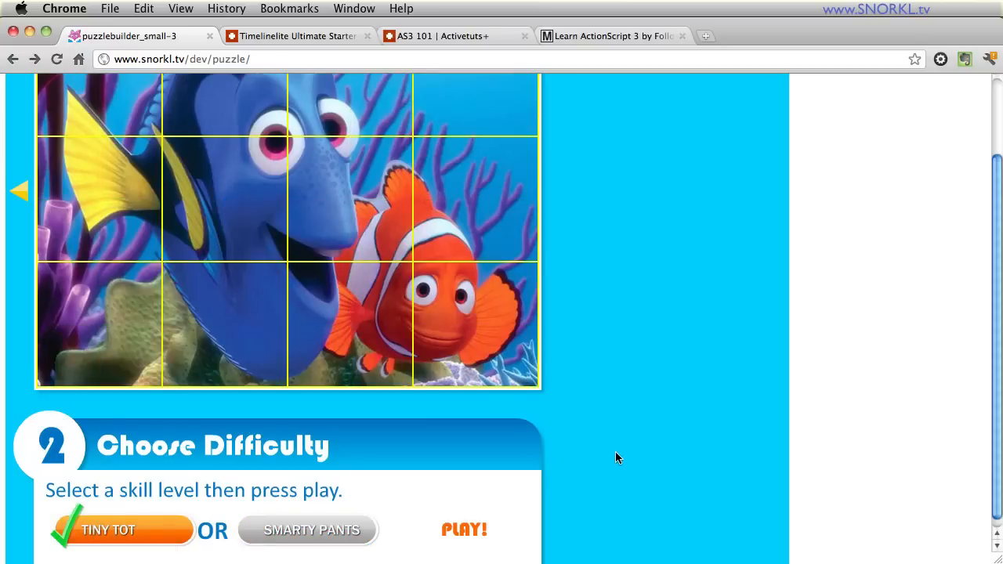
scroll(615, 451, up, 3)
scroll(615, 452, down, 3)
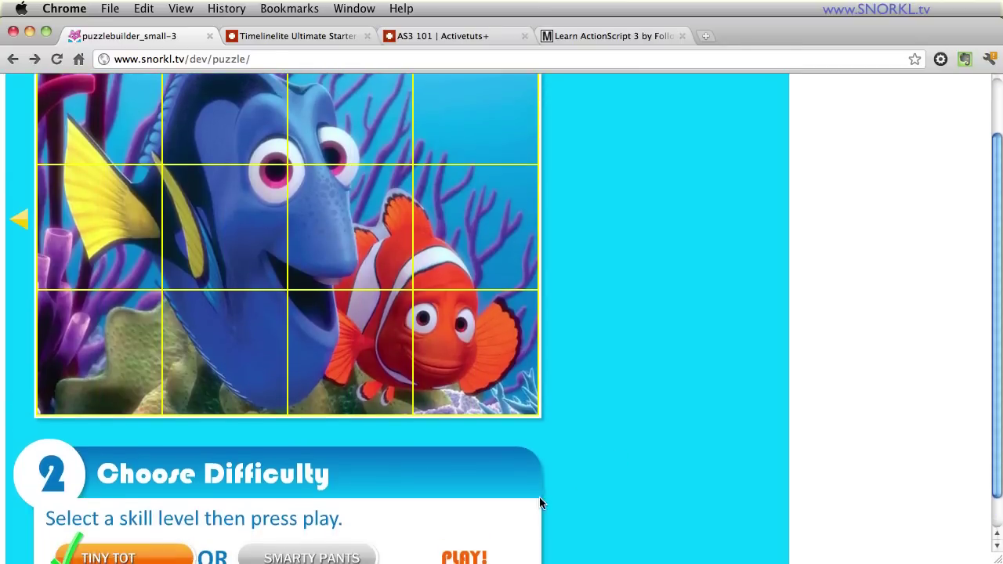
Start the Nemo puzzle and drag the clownfish, coral and fish pieces into their slots.
click(462, 548)
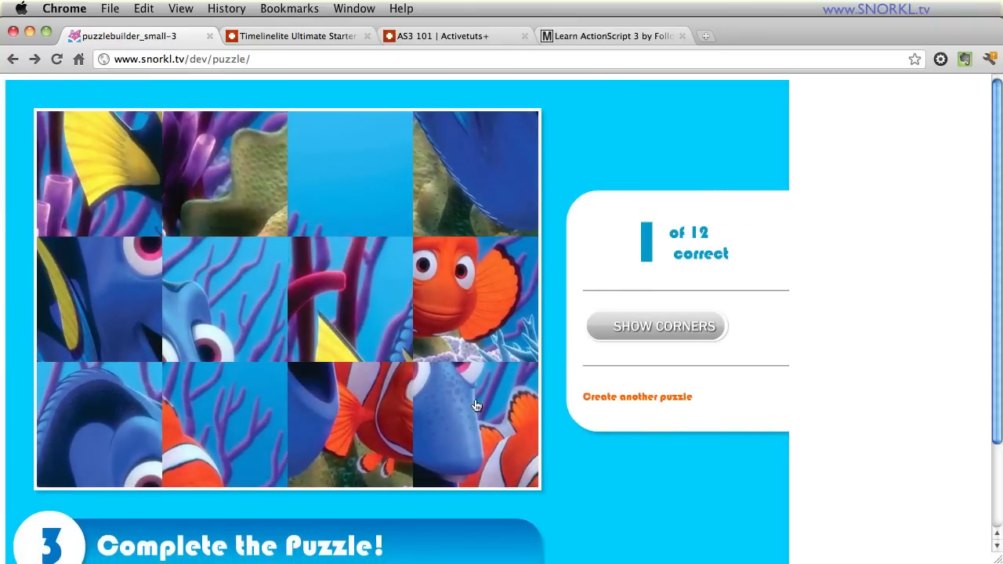
drag(423, 426, 369, 306)
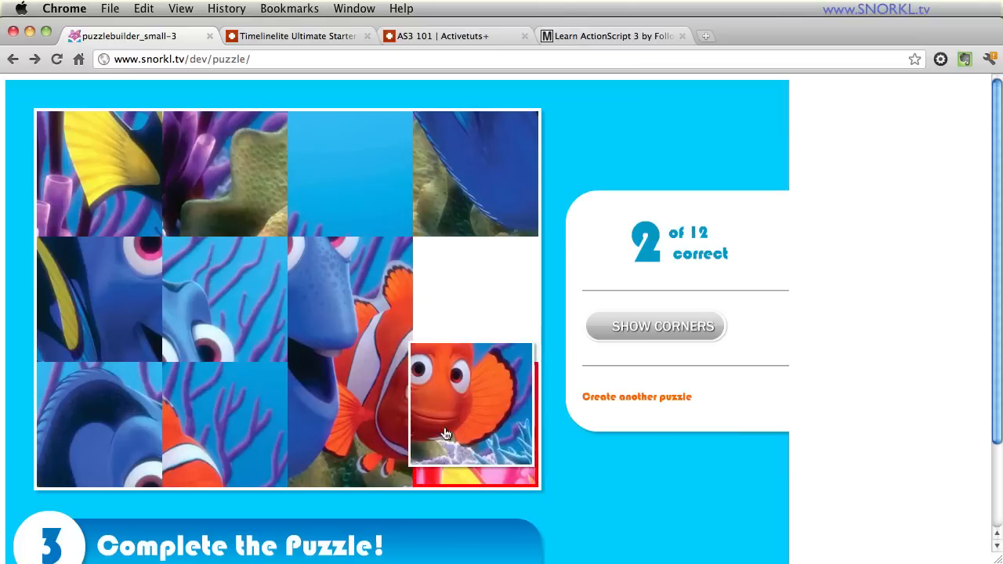
drag(470, 314, 474, 427)
drag(238, 423, 470, 302)
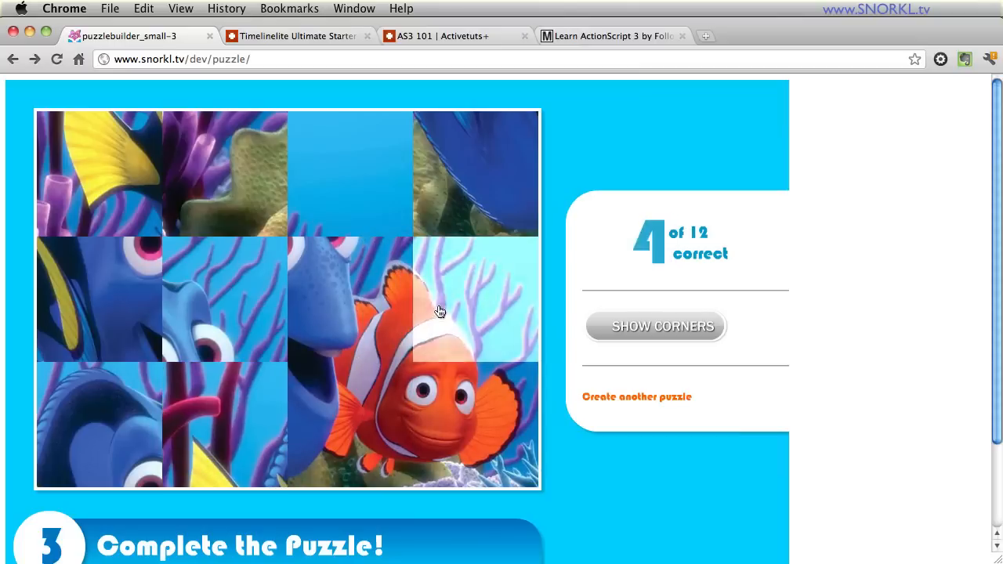
drag(472, 202, 139, 418)
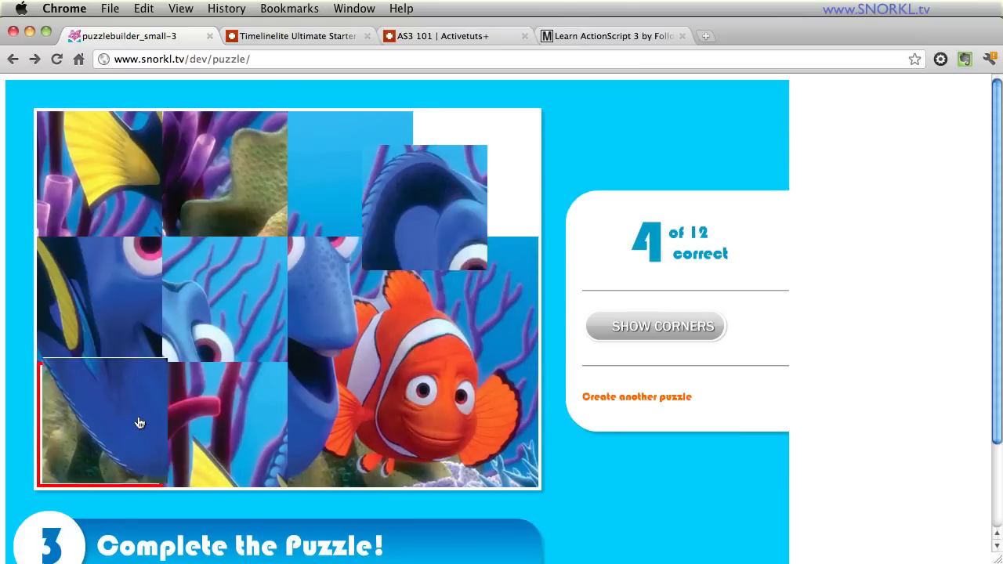
mouse_move(128, 345)
mouse_down()
mouse_move(196, 352)
mouse_move(227, 302)
mouse_up()
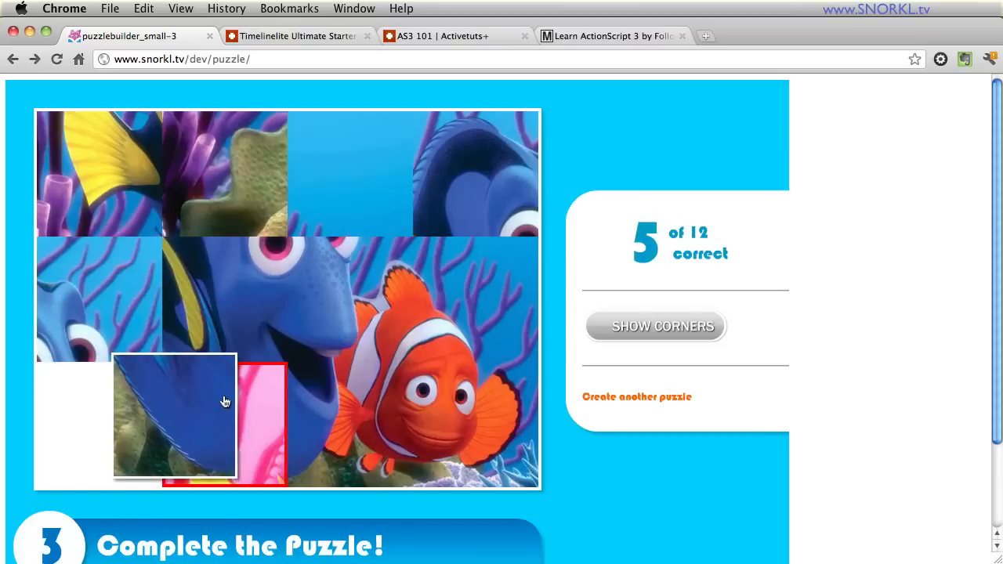
drag(102, 423, 228, 423)
Place the yellow-fin, Dory and remaining coral pieces to reach 12 of 12 correct.
drag(130, 210, 102, 302)
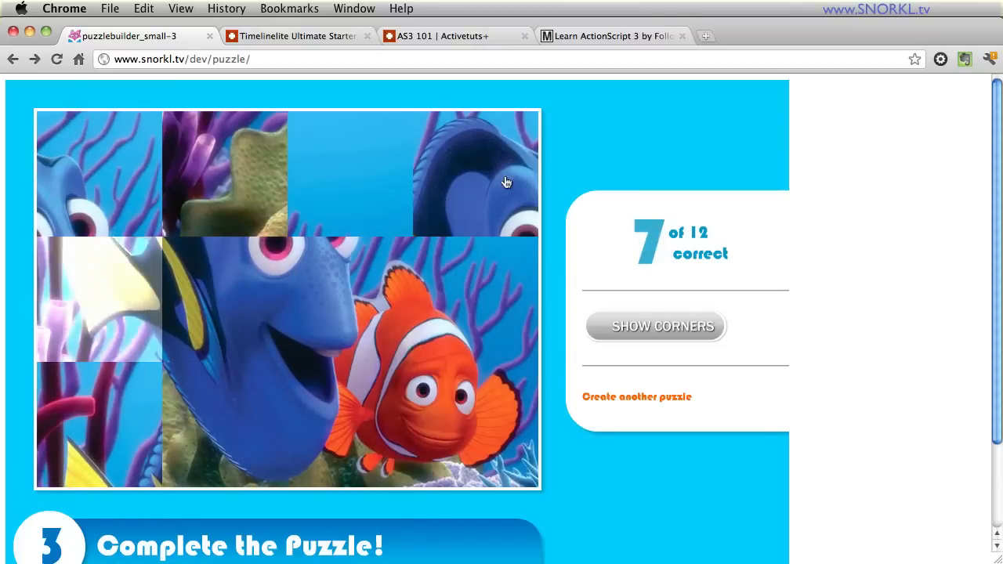
drag(472, 174, 227, 176)
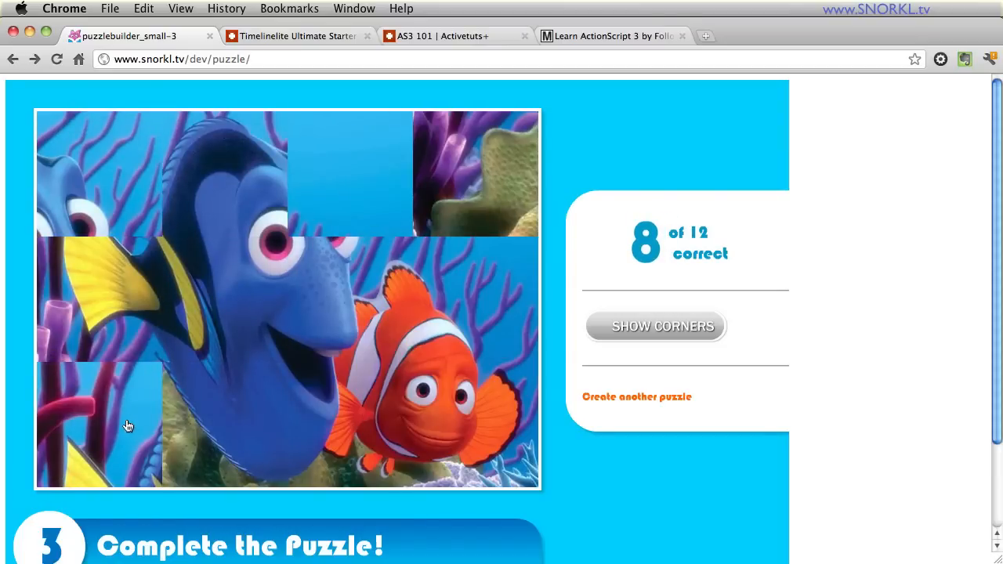
mouse_move(125, 423)
mouse_down()
mouse_move(88, 195)
mouse_move(99, 177)
mouse_up()
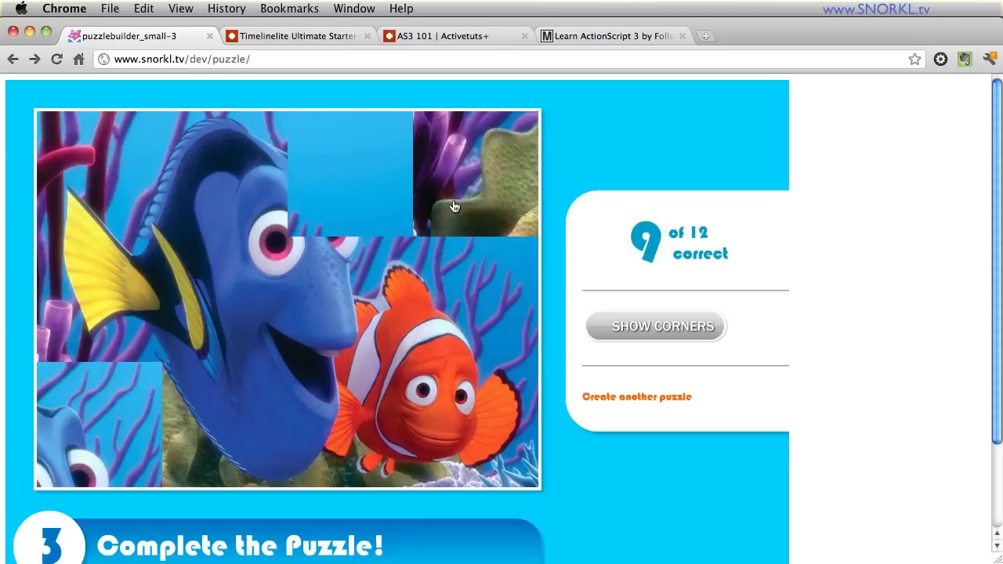
mouse_move(472, 174)
mouse_down()
mouse_move(94, 403)
mouse_move(100, 424)
mouse_up()
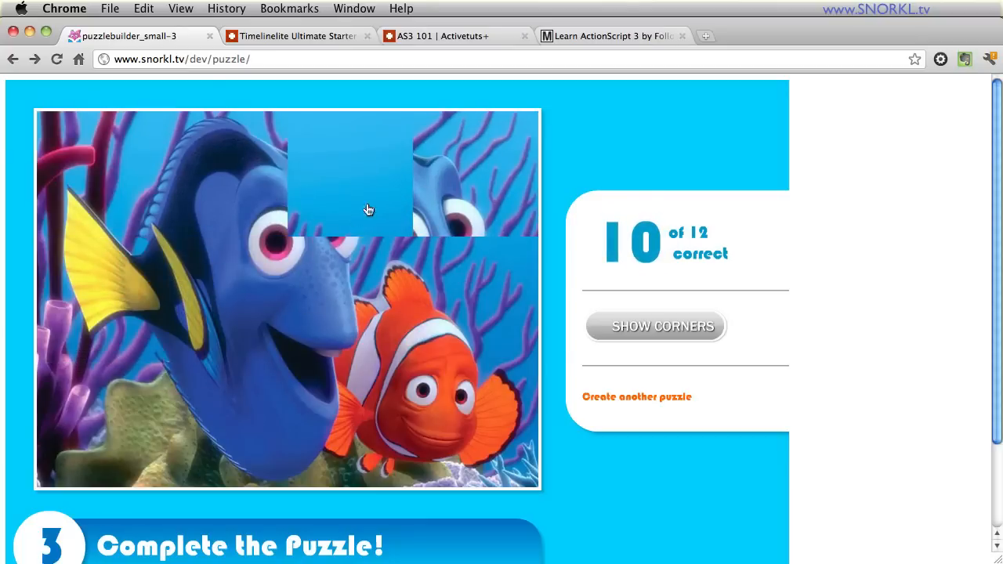
mouse_move(472, 173)
mouse_down()
mouse_move(313, 218)
mouse_move(337, 196)
mouse_up()
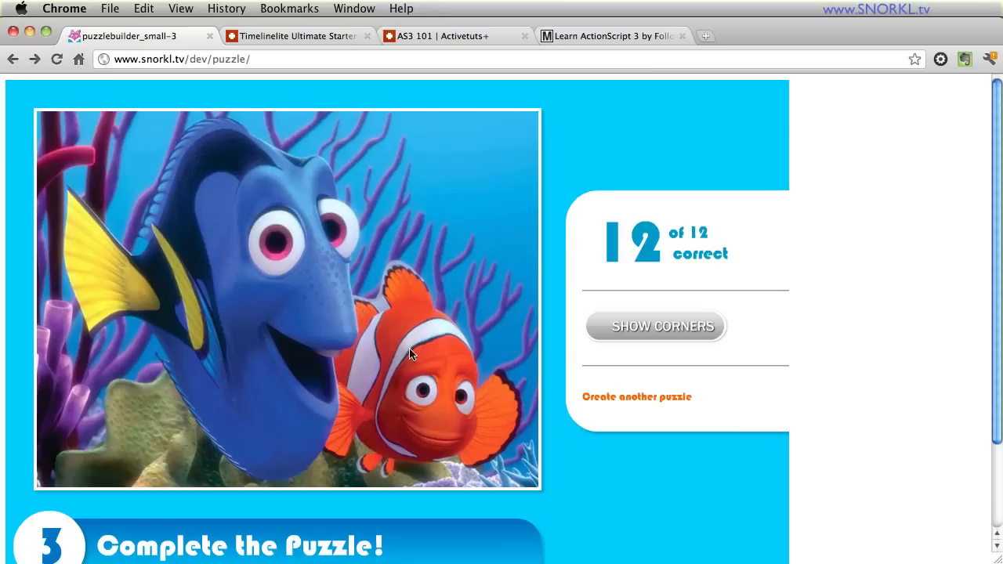
Create another puzzle from the Angry Birds image, start playing it, then switch applications.
click(659, 398)
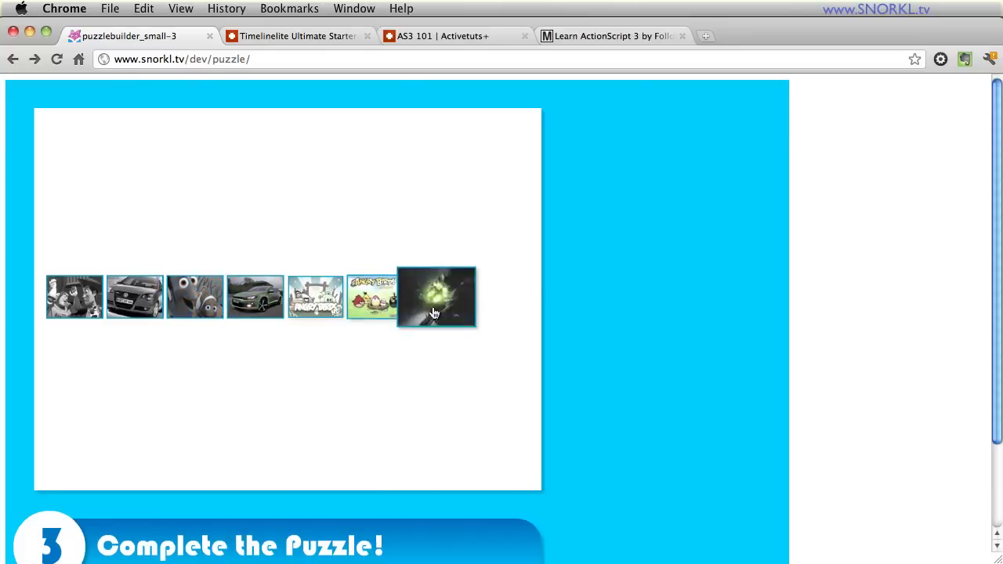
click(370, 314)
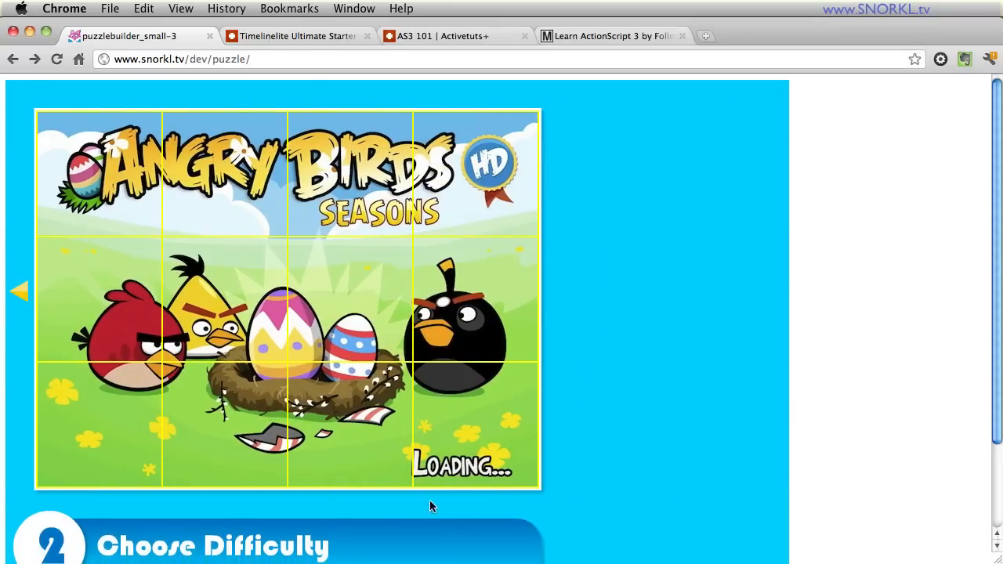
scroll(551, 445, down, 3)
click(470, 519)
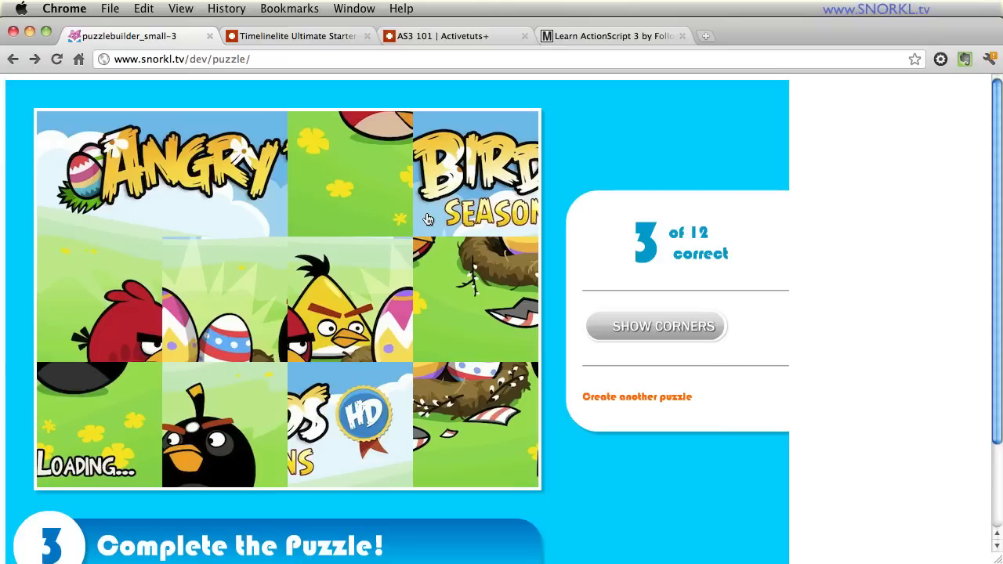
key(super+Tab)
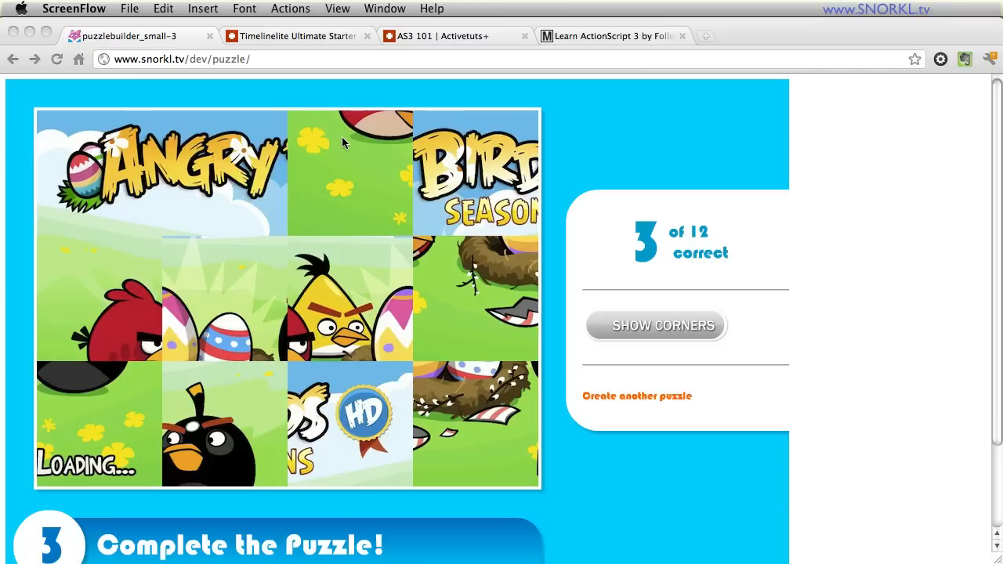
Return to Flash and review the BitmapTileGrid.fla stage and the image_mc instance properties.
click(481, 549)
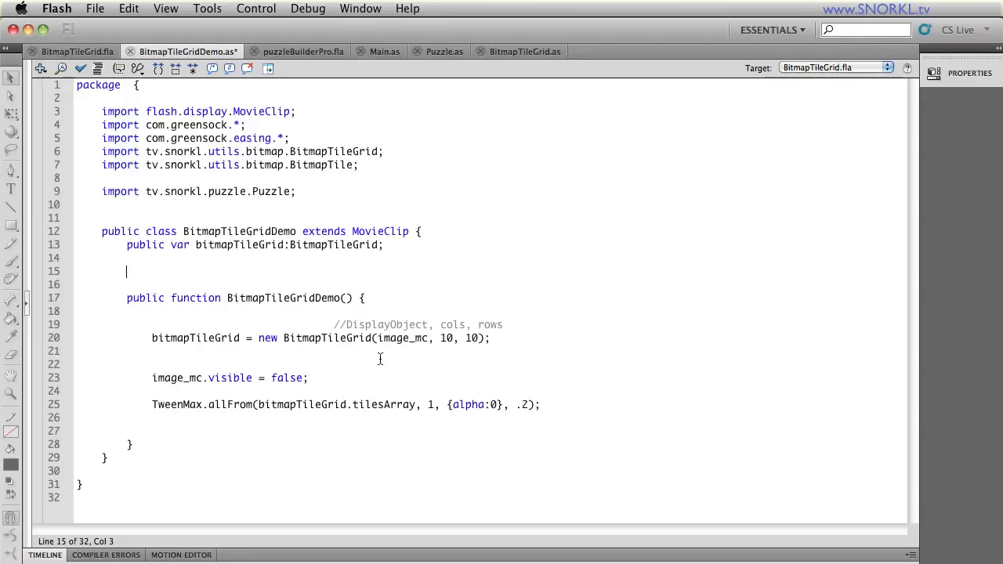
click(75, 52)
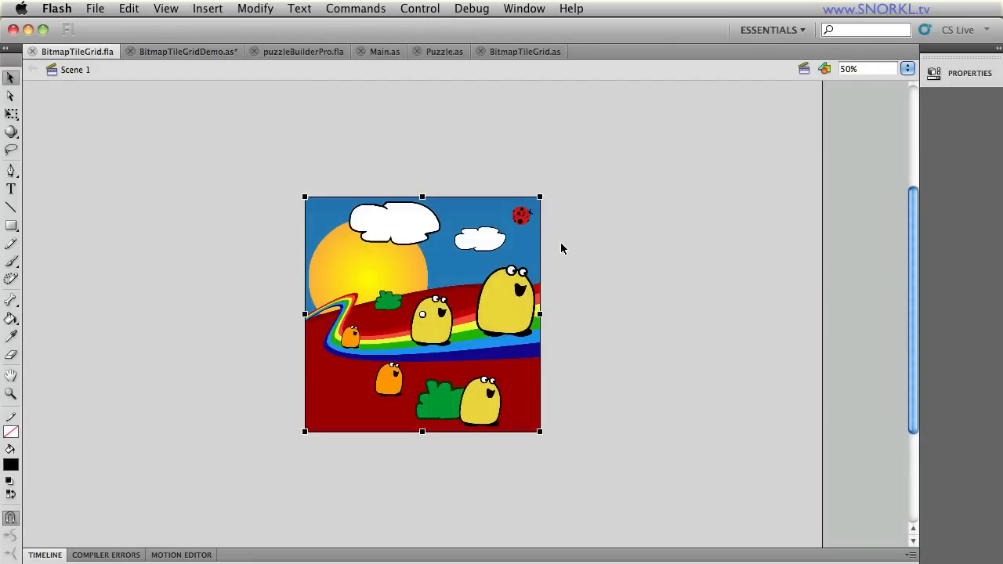
click(969, 73)
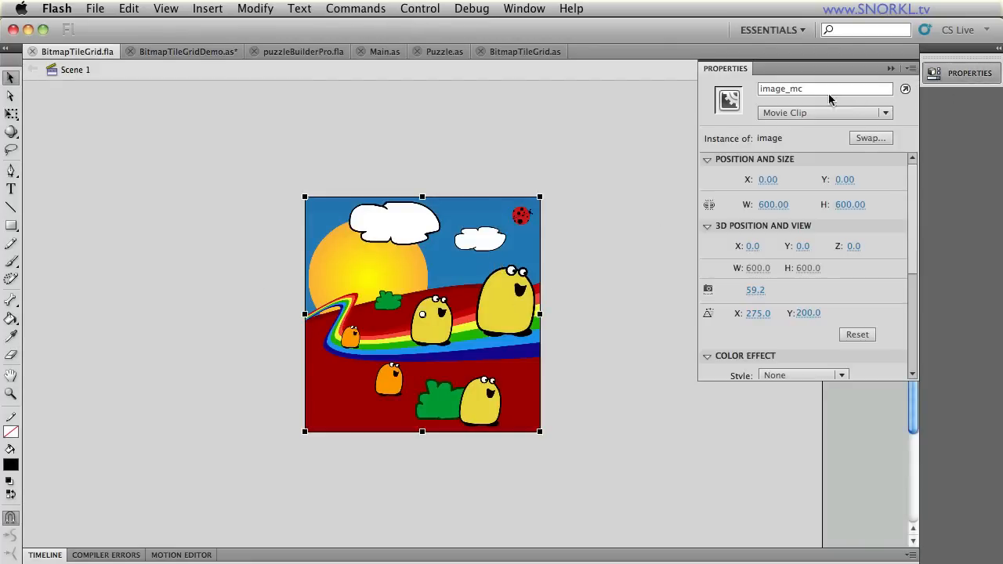
click(517, 131)
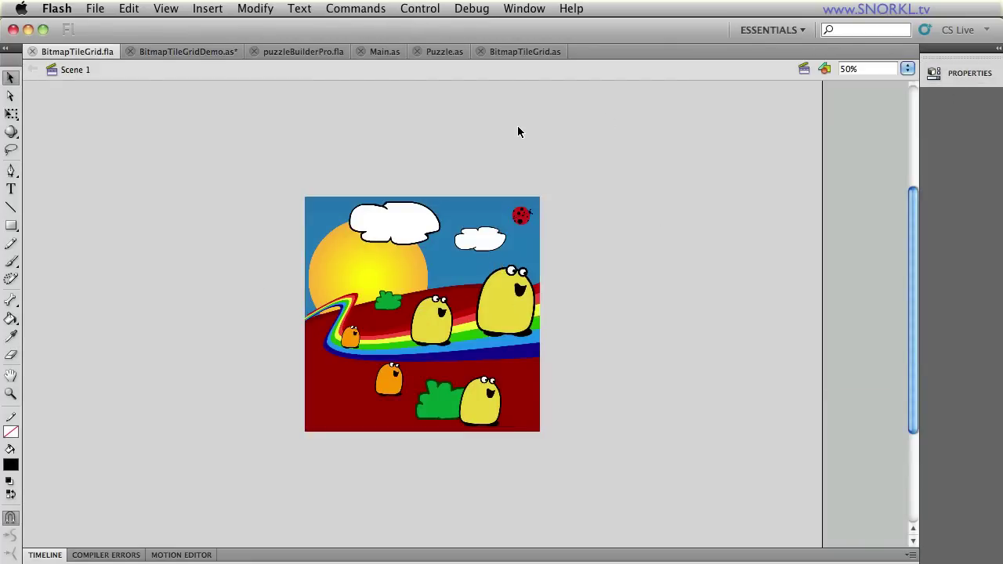
click(157, 52)
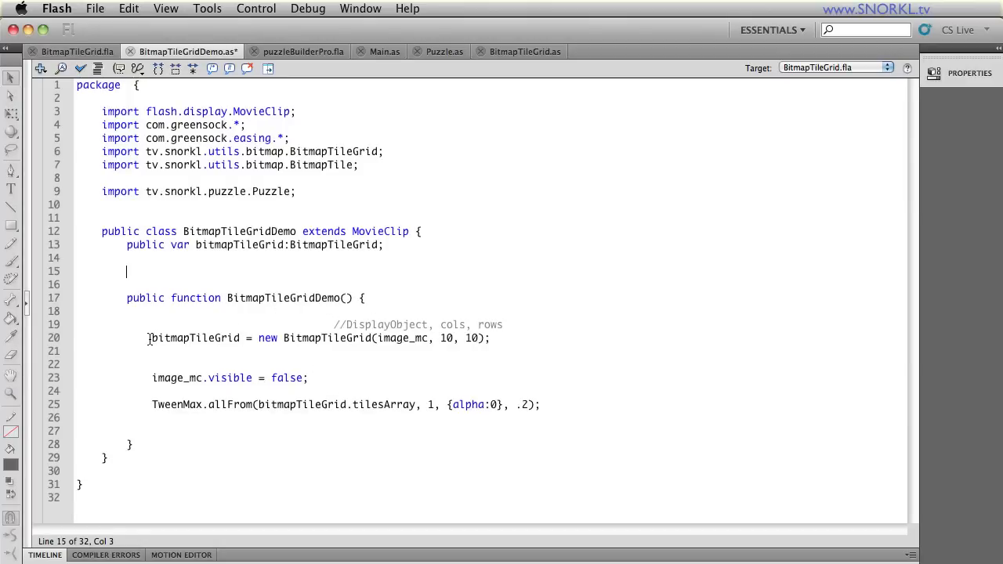
Highlight the BitmapTileGrid constructor and its image_mc argument on line 20, ending at the line's end.
drag(148, 338, 511, 335)
click(511, 334)
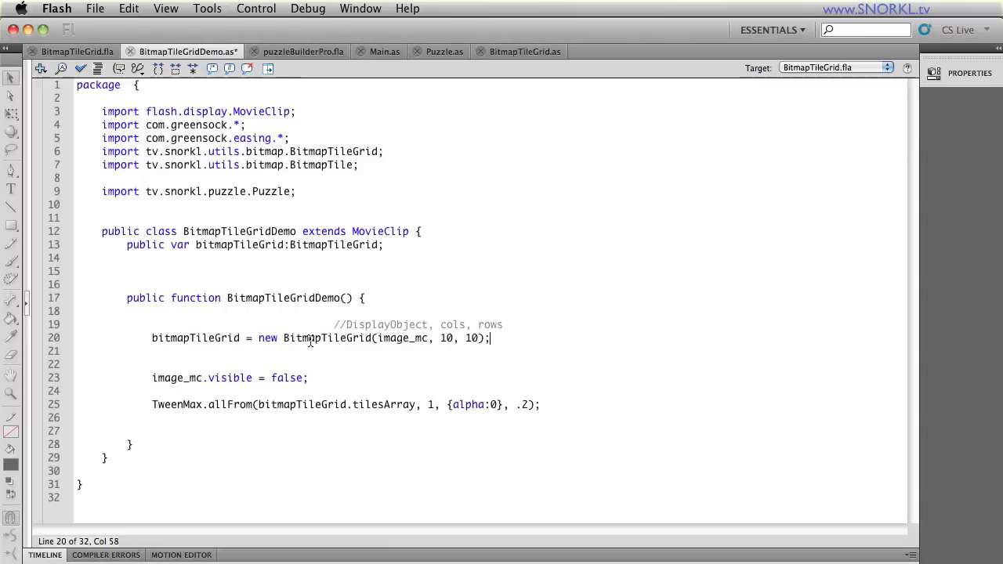
click(375, 339)
mouse_move(375, 338)
mouse_down()
mouse_move(478, 338)
mouse_move(140, 342)
mouse_up()
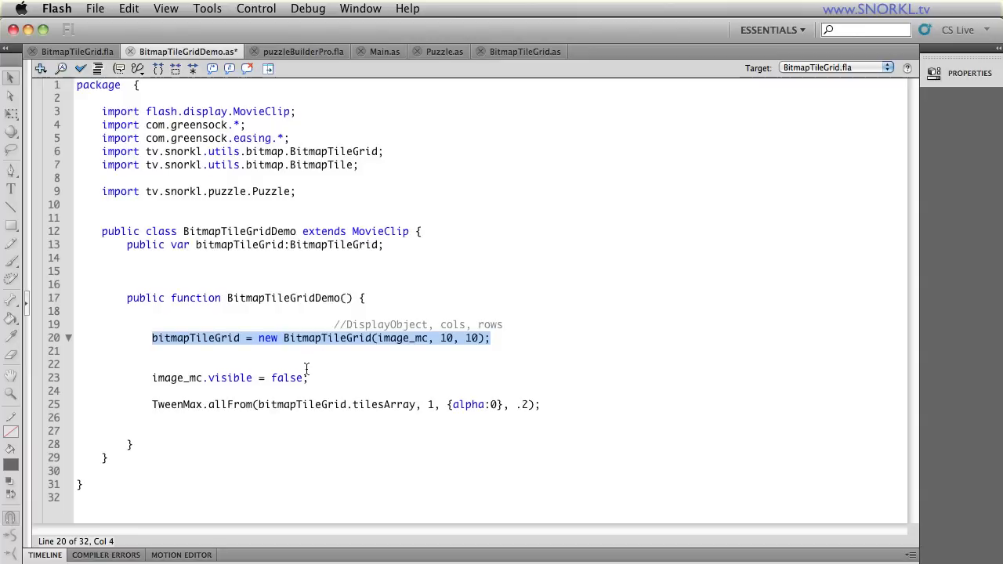
click(508, 341)
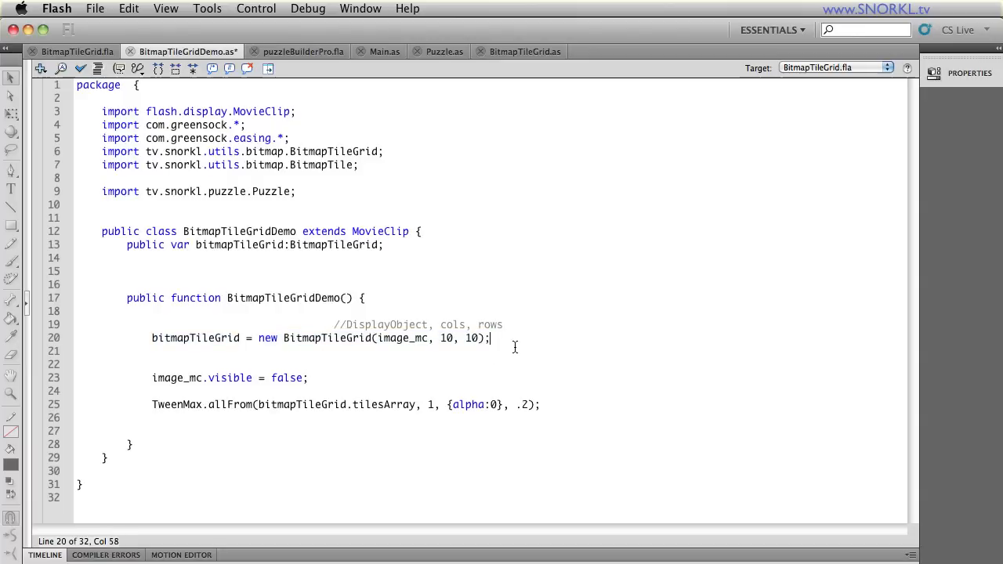
Add addChild(bitmapTileGrid) on line 21, review the image_mc hide and tilesArray alpha:0 tween lines, and save.
key(Return)
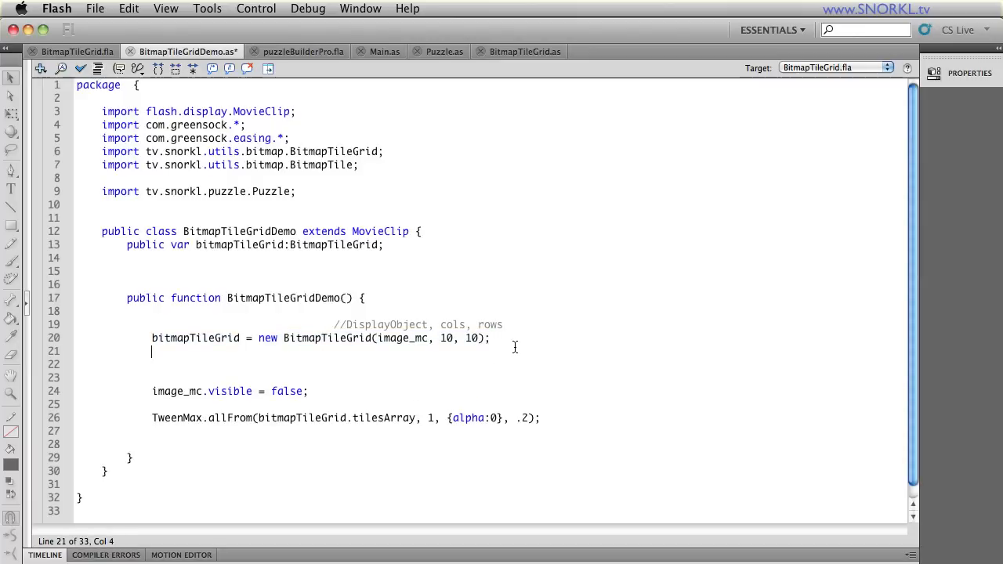
text(addChild(bitmapTileGrid);)
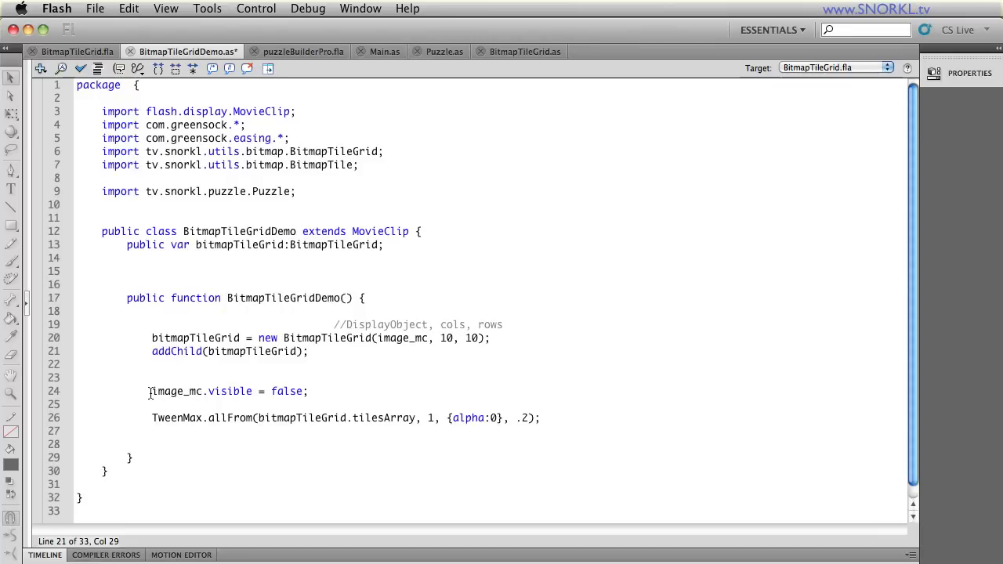
drag(150, 392, 322, 394)
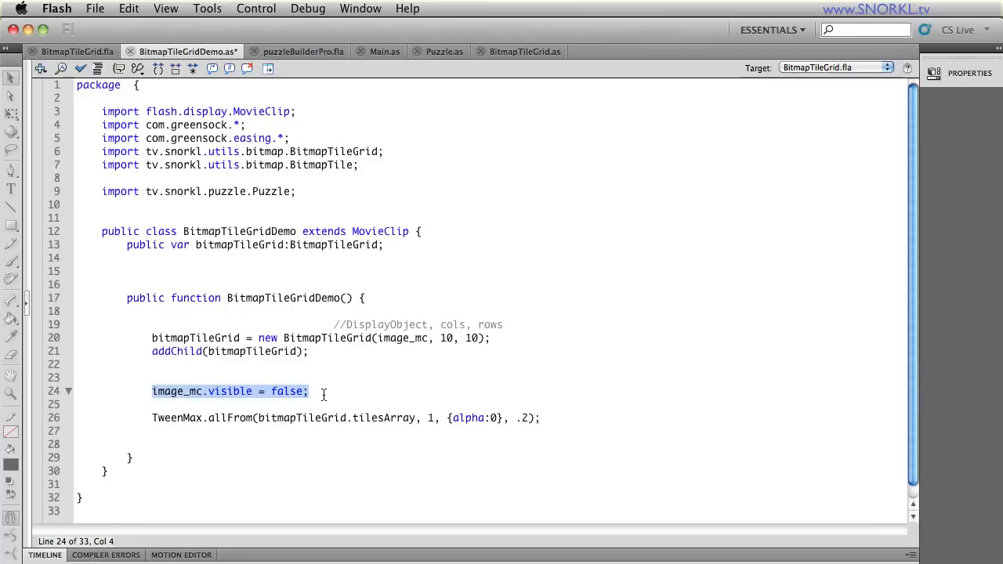
click(313, 423)
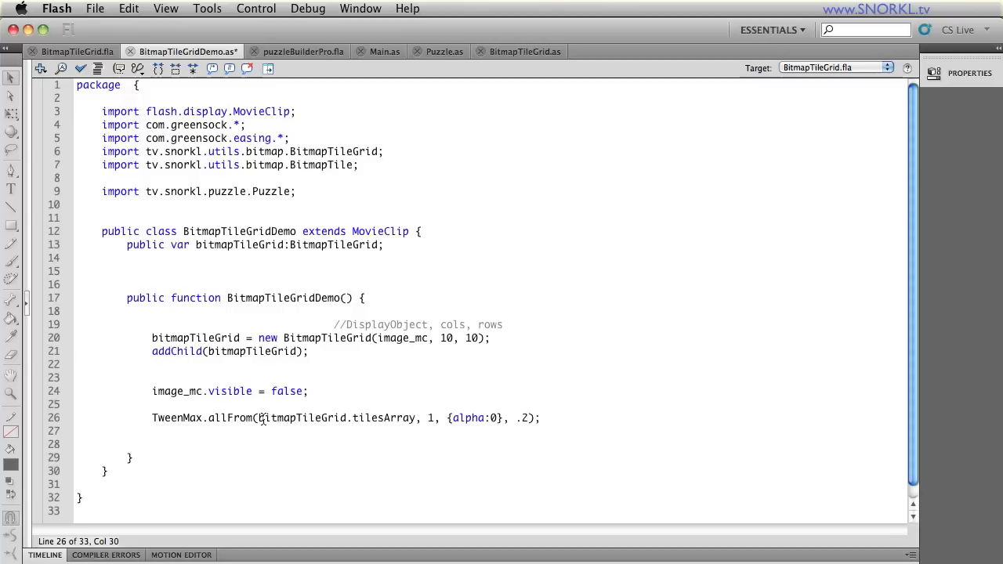
drag(351, 418, 419, 418)
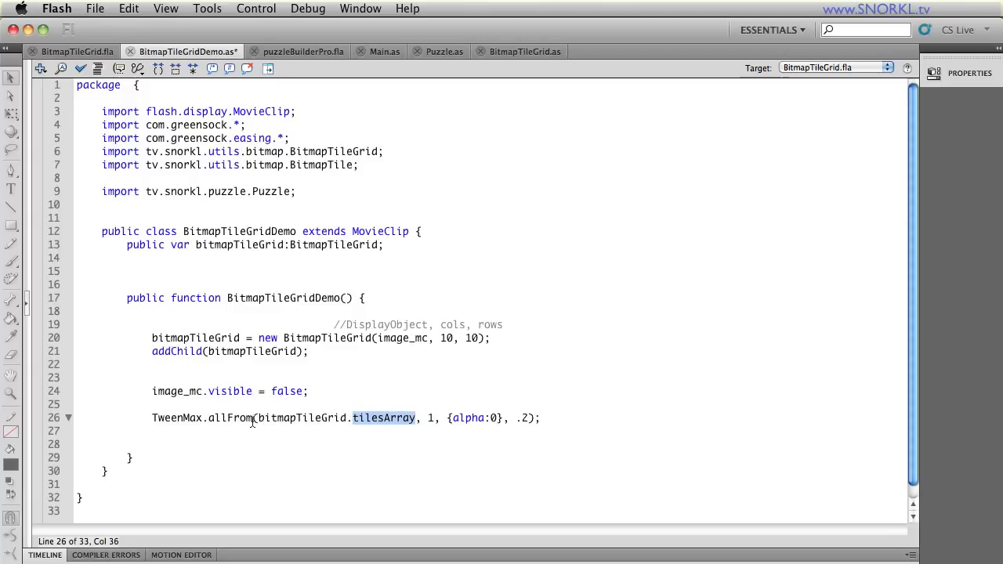
click(448, 423)
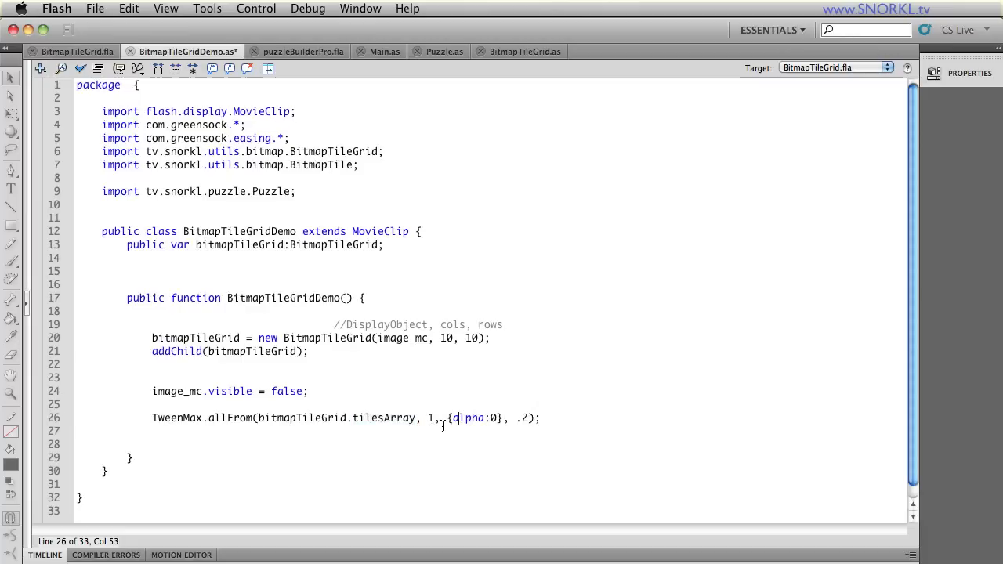
drag(452, 418, 500, 417)
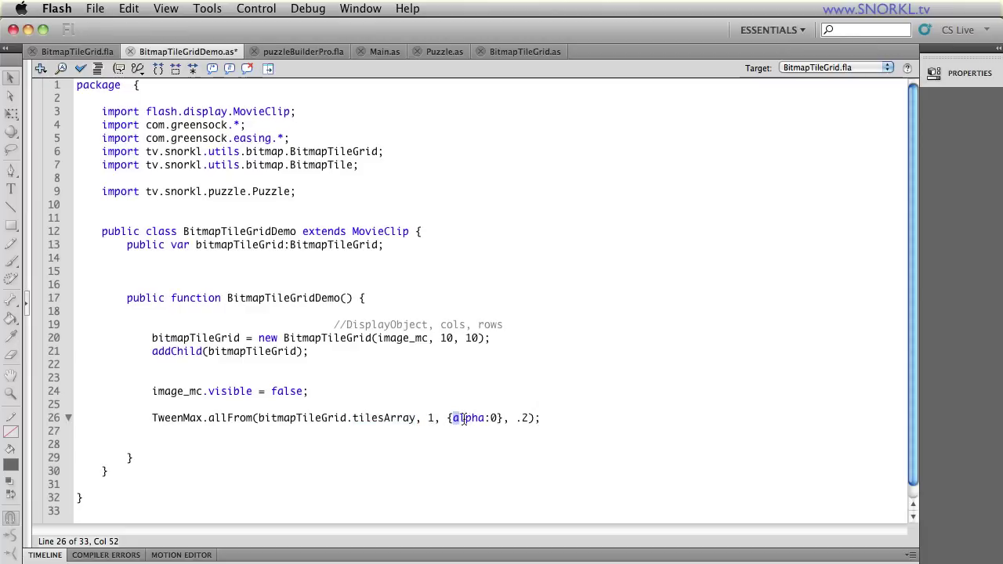
click(523, 417)
key(super+s)
Test the tile fade-in movie, then change the tween duration of 1 and save.
key(super+Return)
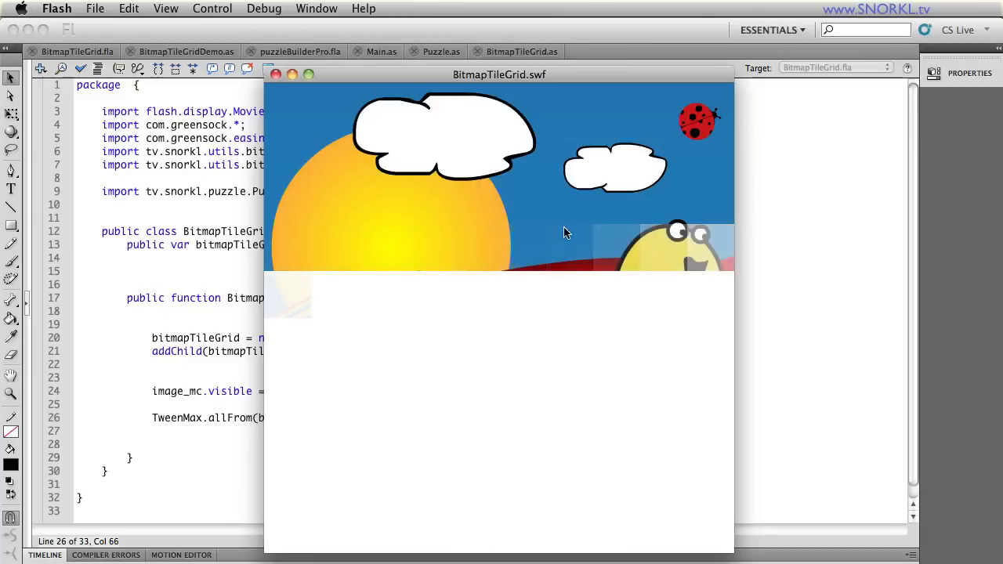
click(275, 74)
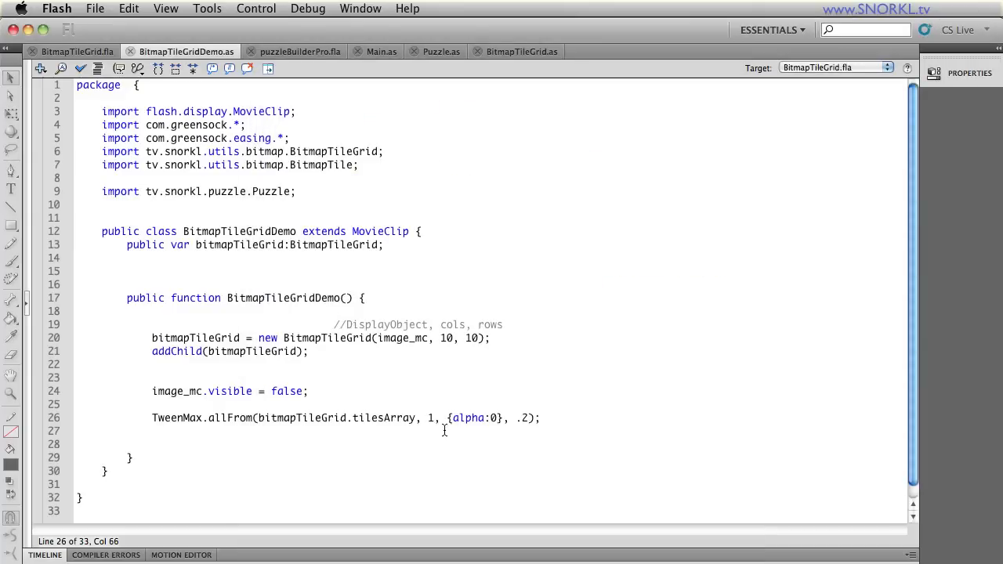
double_click(432, 418)
text(.4)
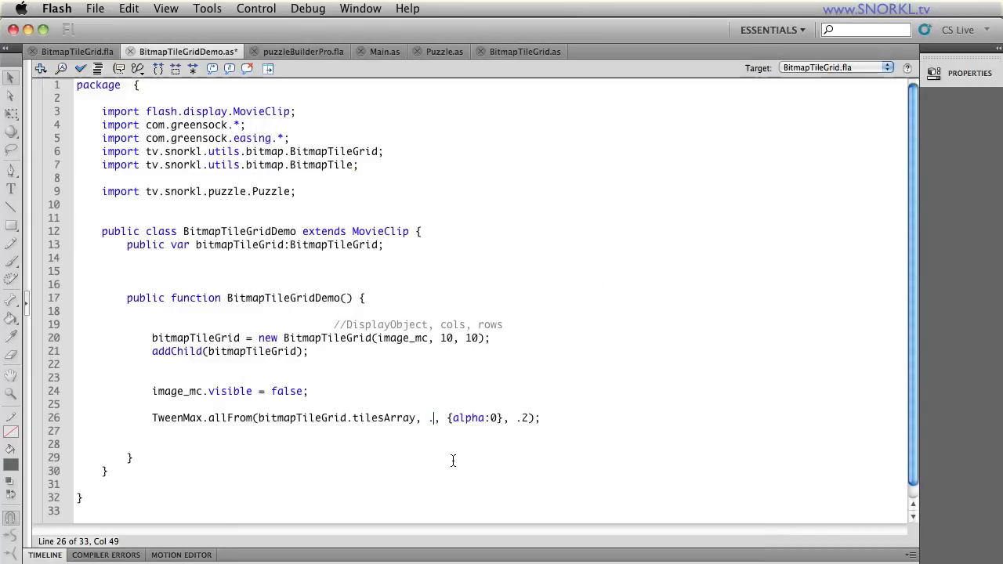
text(4)
key(super+s)
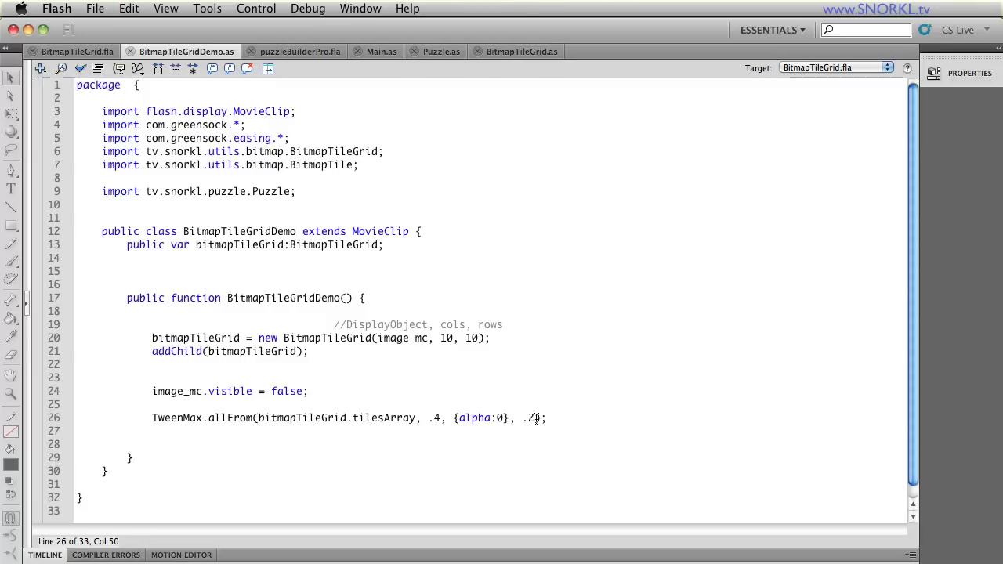
Change the .2 stagger value, save, and test the movie with the faster timing.
double_click(531, 418)
text(02)
key(super+s)
key(super+Return)
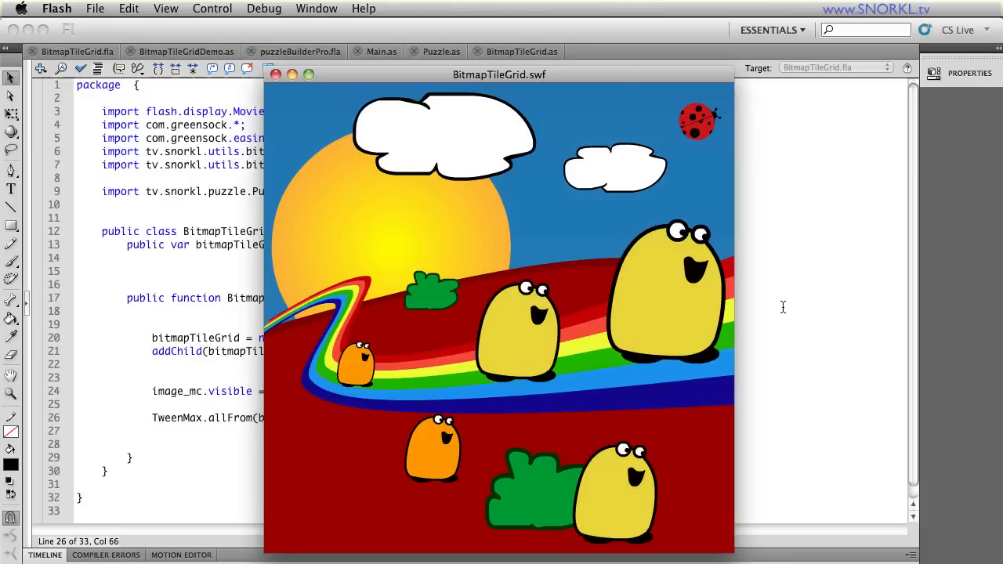
click(276, 74)
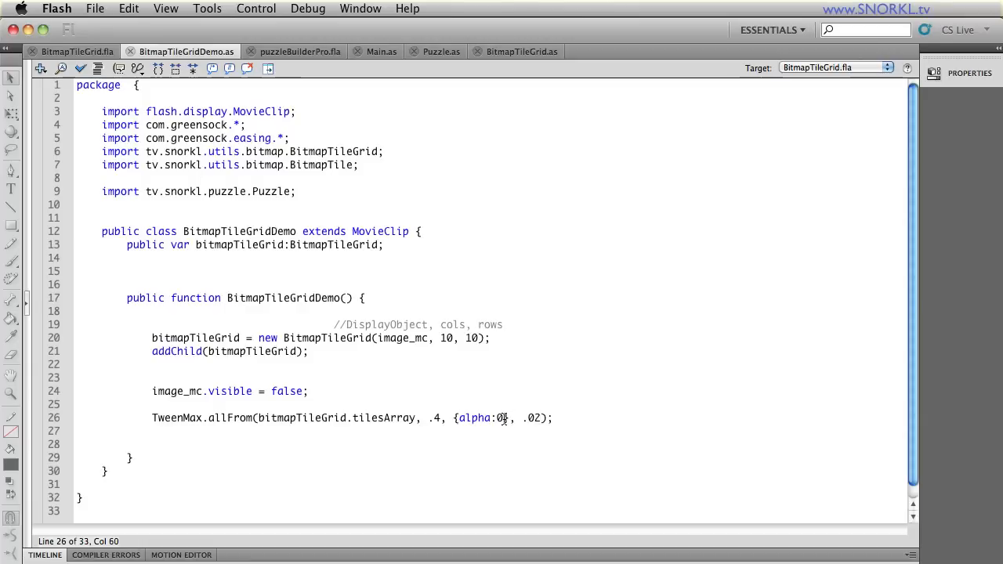
Add rotationX:-180 after alpha:0 on line 26 and test the flipping tiles.
click(502, 418)
text(, rotationX)
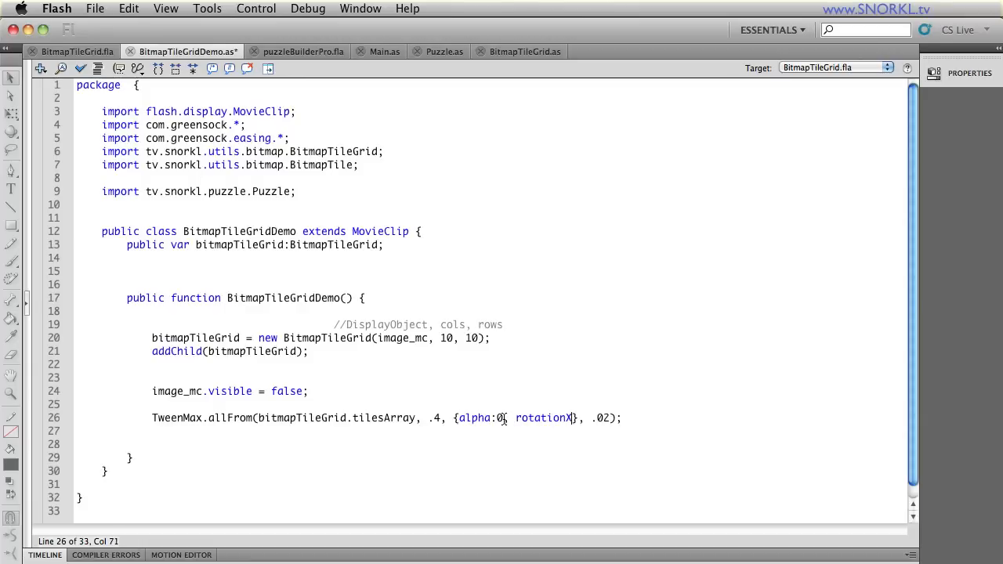
text(:-180)
key(cmd+Return)
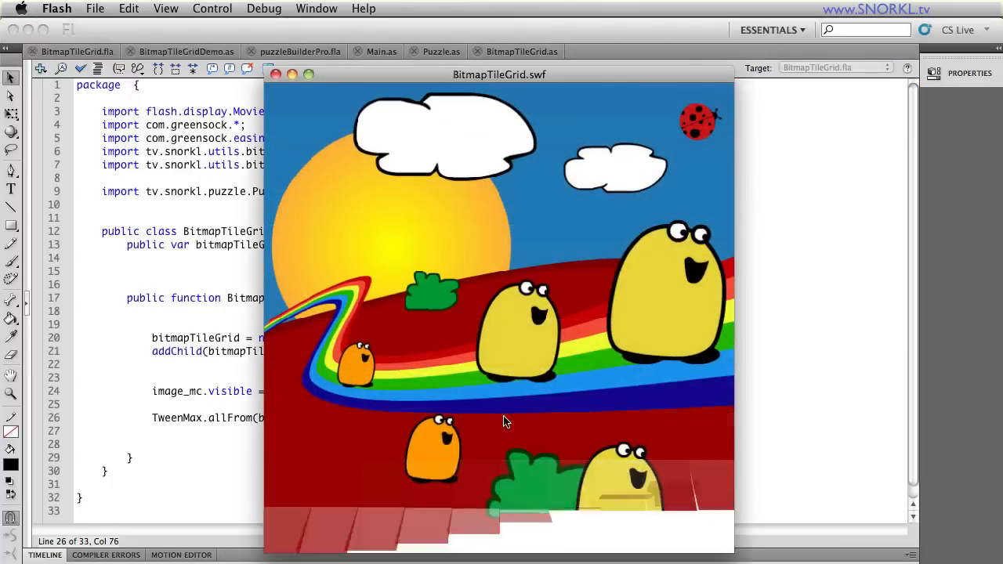
key(cmd+Return)
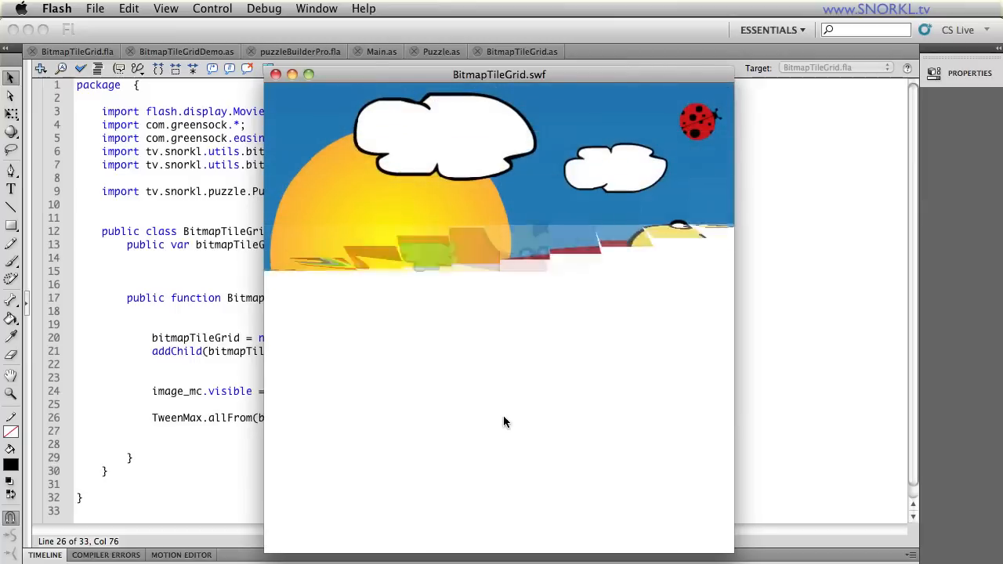
click(275, 74)
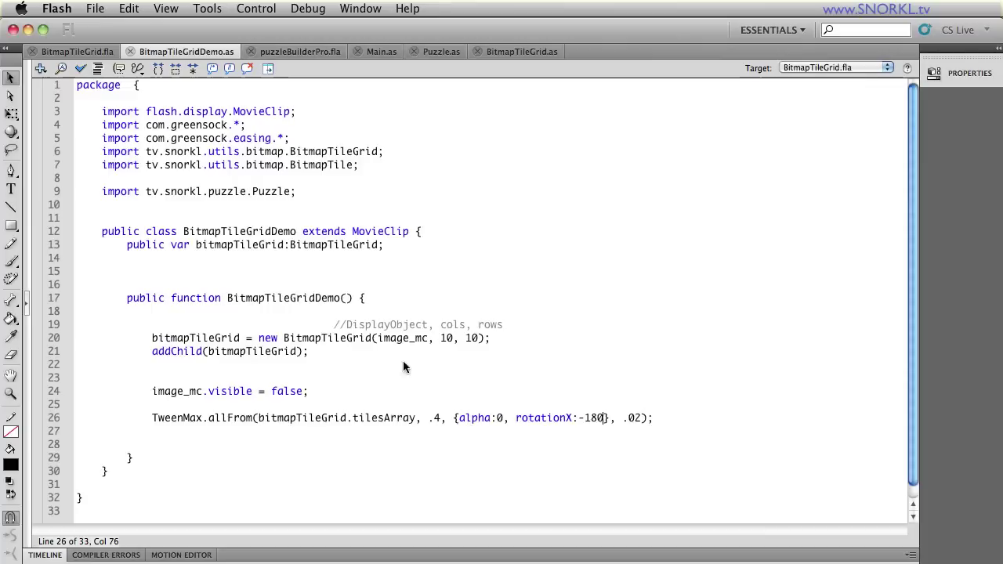
Change the duration .4 to 1 and stagger .02 to .05, save and test again.
double_click(437, 420)
text(1)
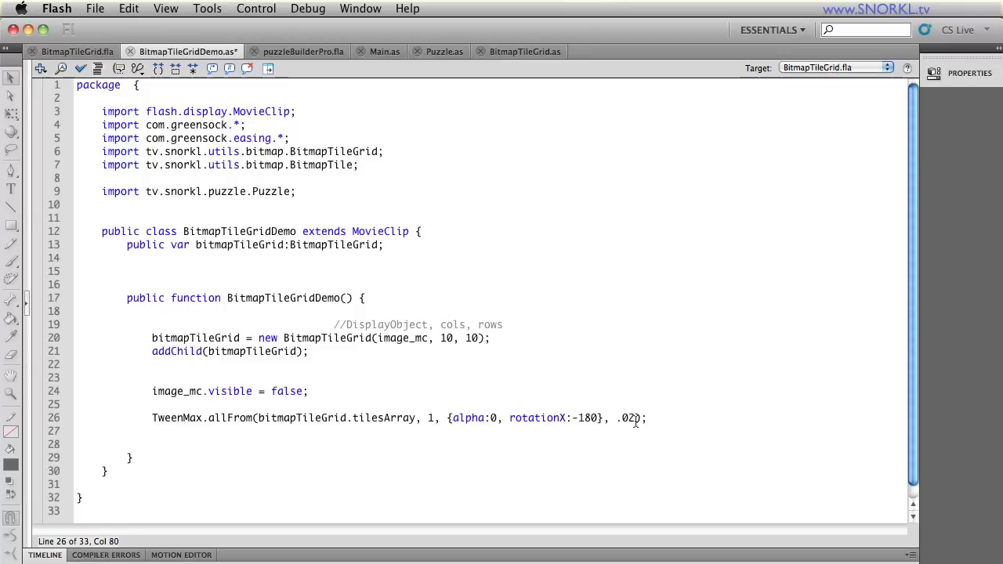
text(5)
key(super+s)
key(super+Return)
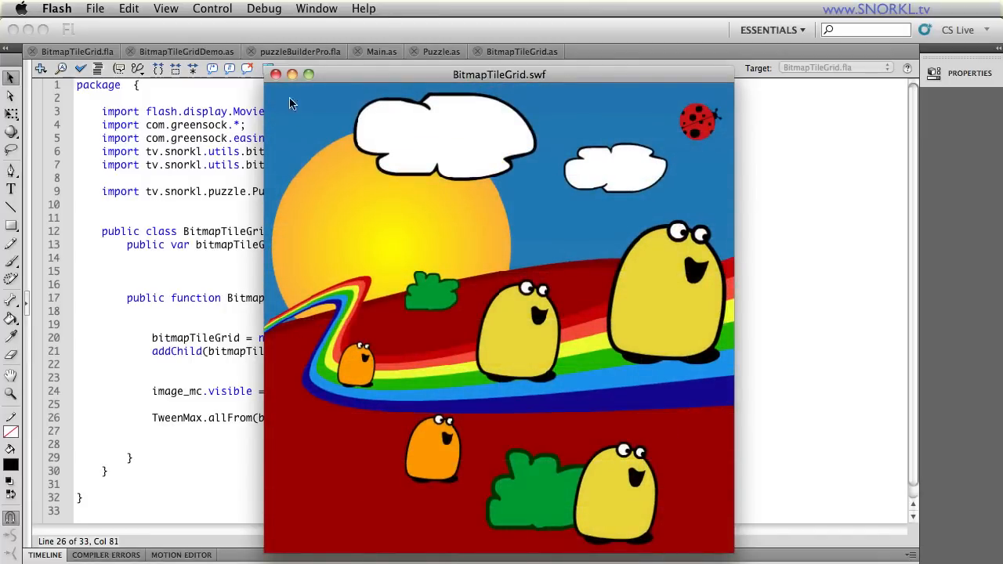
Change the grid on line 20 to 50 columns by 1 row and test the result.
click(276, 74)
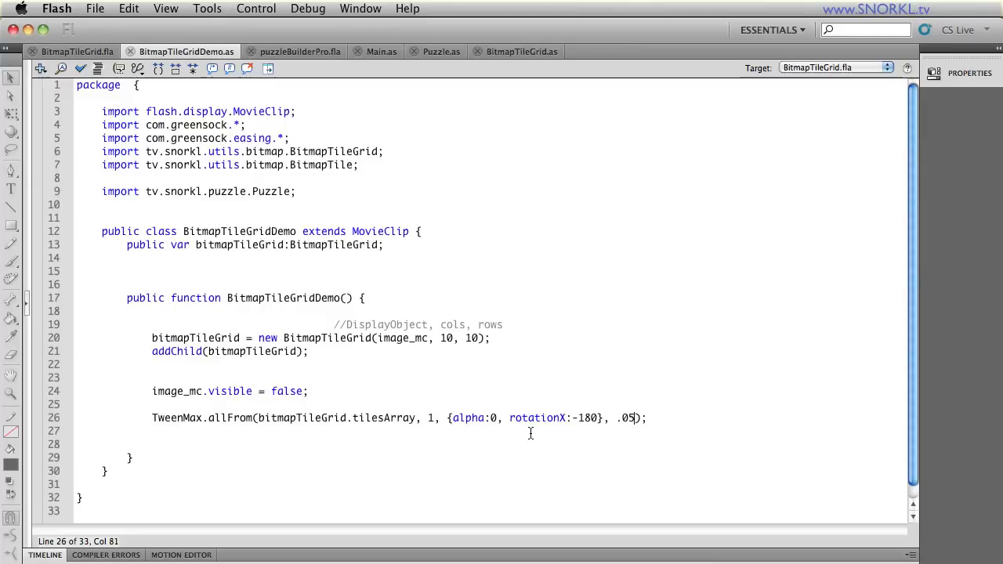
double_click(448, 338)
text(50)
key(Right)
key(Right)
key(shift+Right)
key(shift+Right)
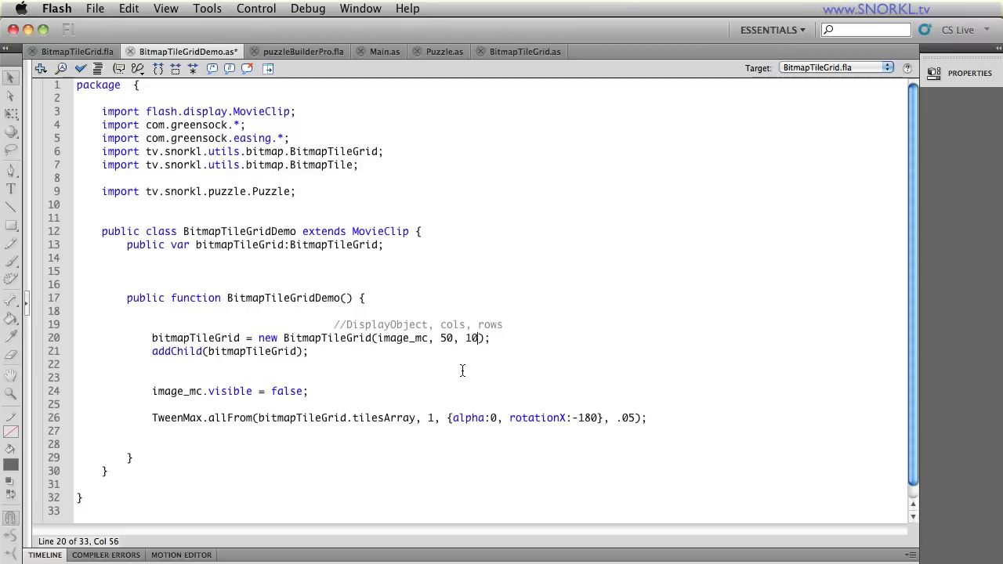
text(1)
key(super+Return)
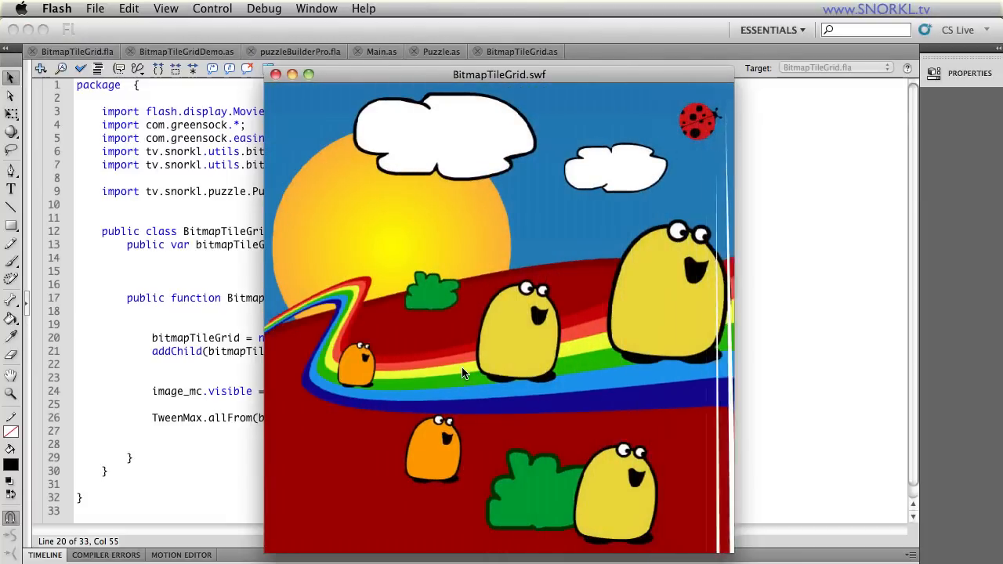
key(super+Return)
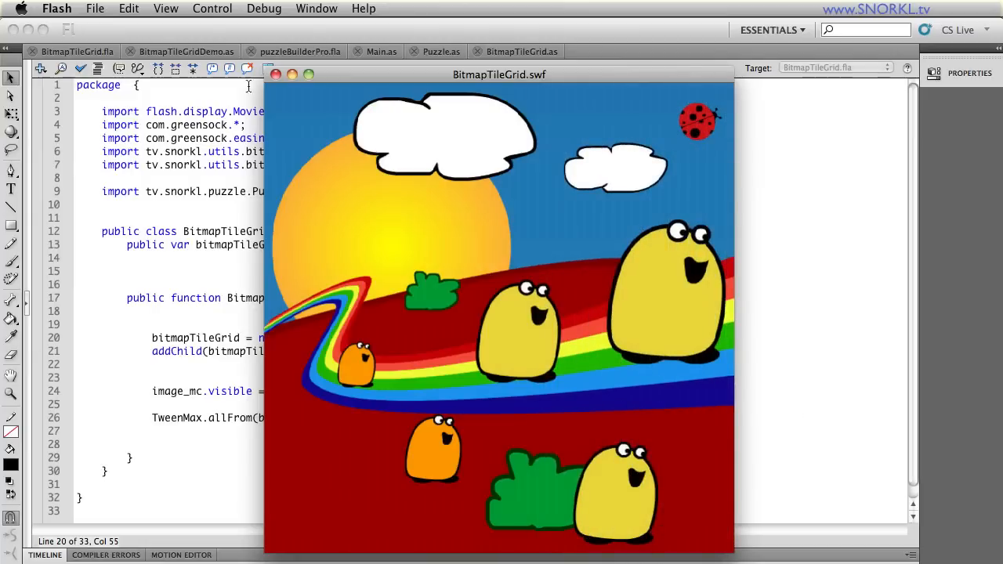
click(276, 74)
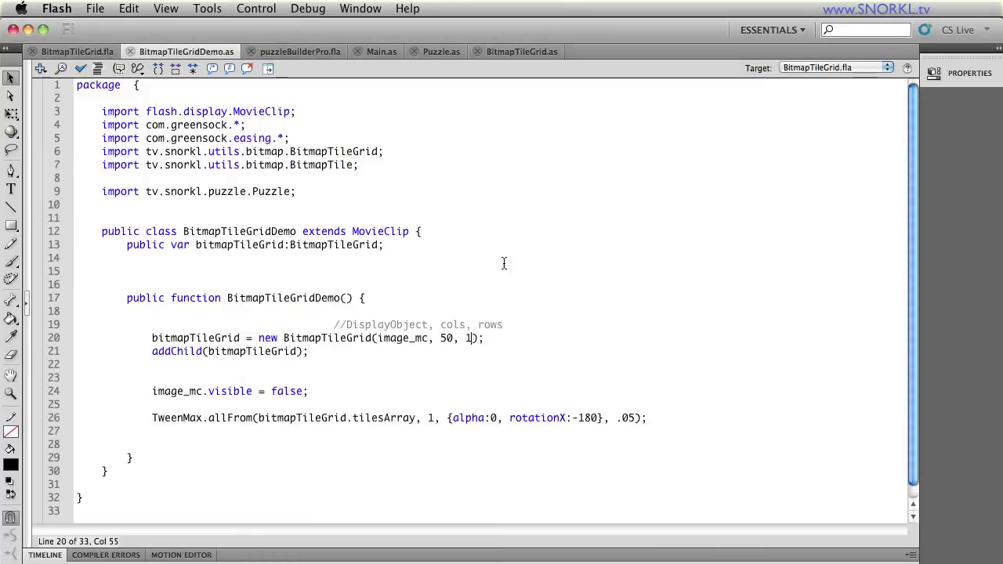
Swap the grid to 1 column by 50 rows, save, and test the horizontal strips flipping in.
double_click(448, 338)
text(1)
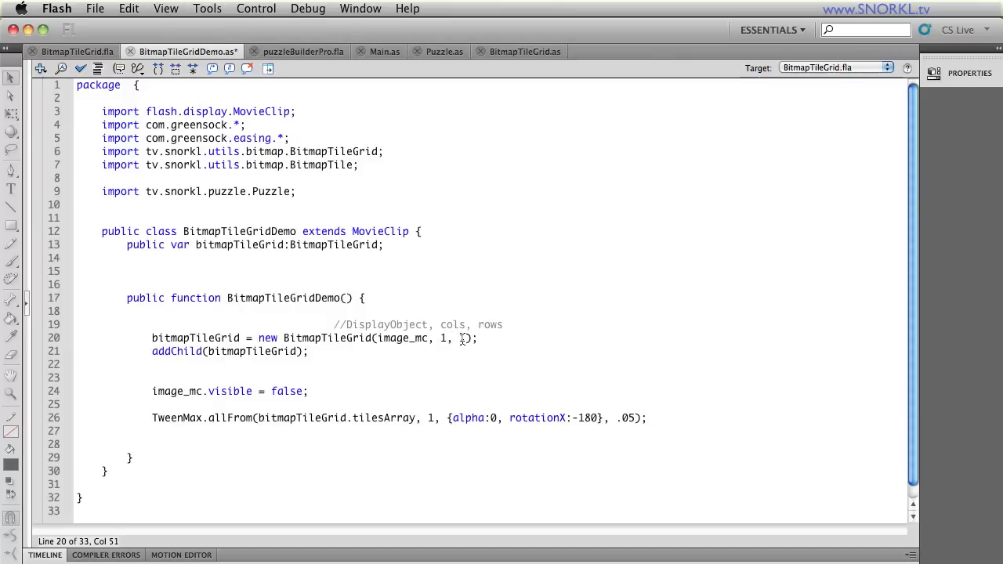
double_click(461, 338)
text(50)
key(cmd+s)
key(cmd+Return)
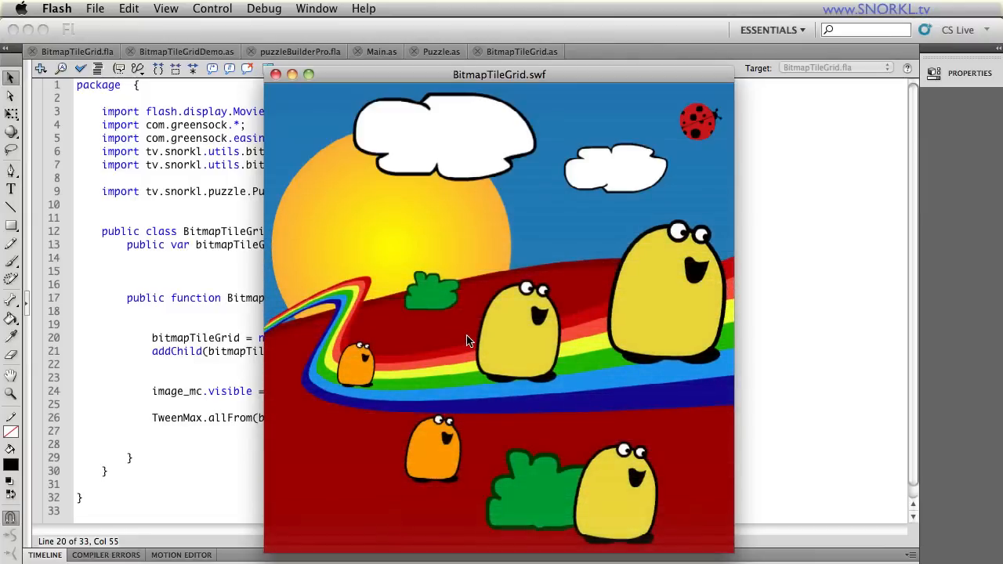
key(cmd+Return)
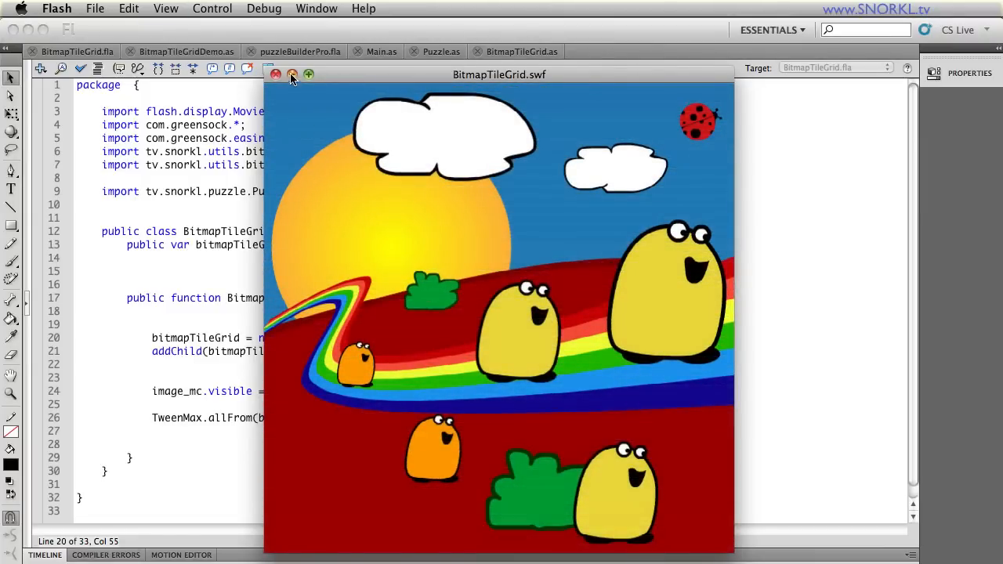
Add y:0 to the tween object on line 26, save and test the strips sliding into place.
click(275, 73)
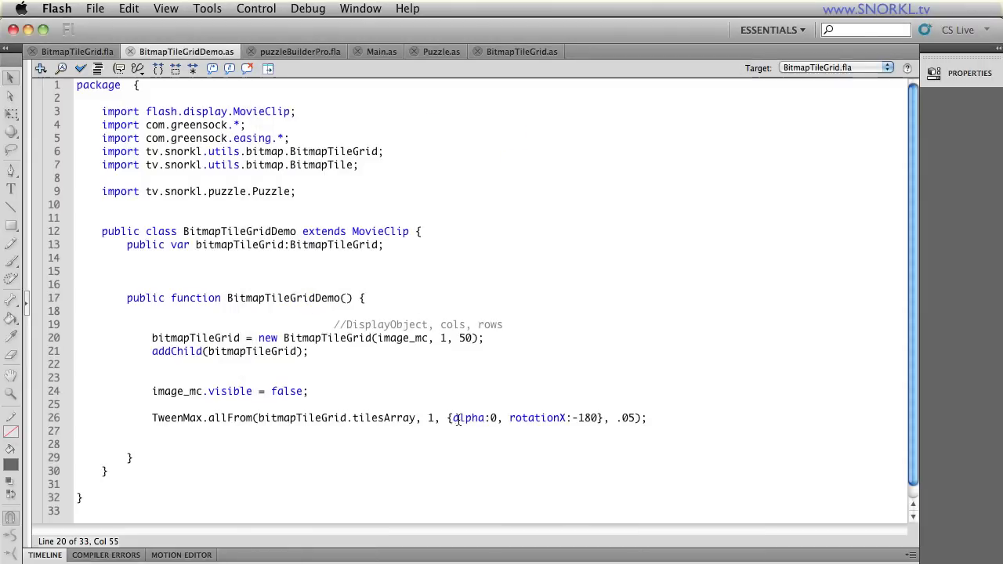
text(y:0)
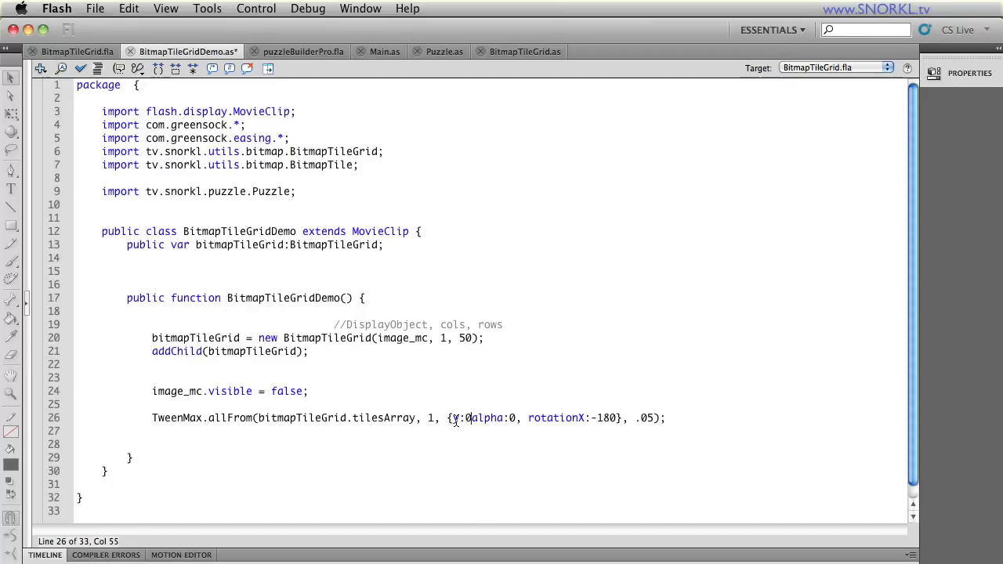
text(,)
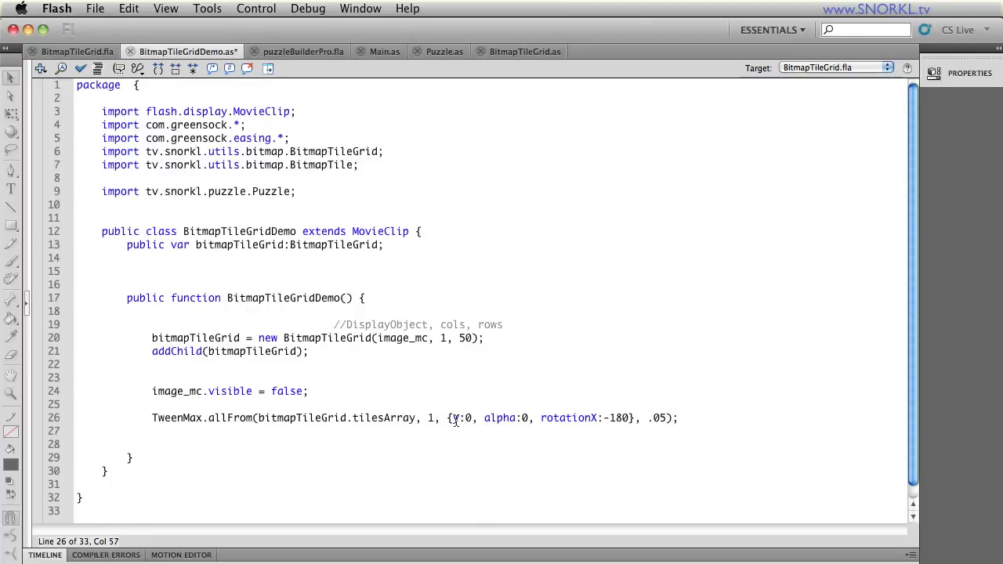
key(super+s)
key(super+Return)
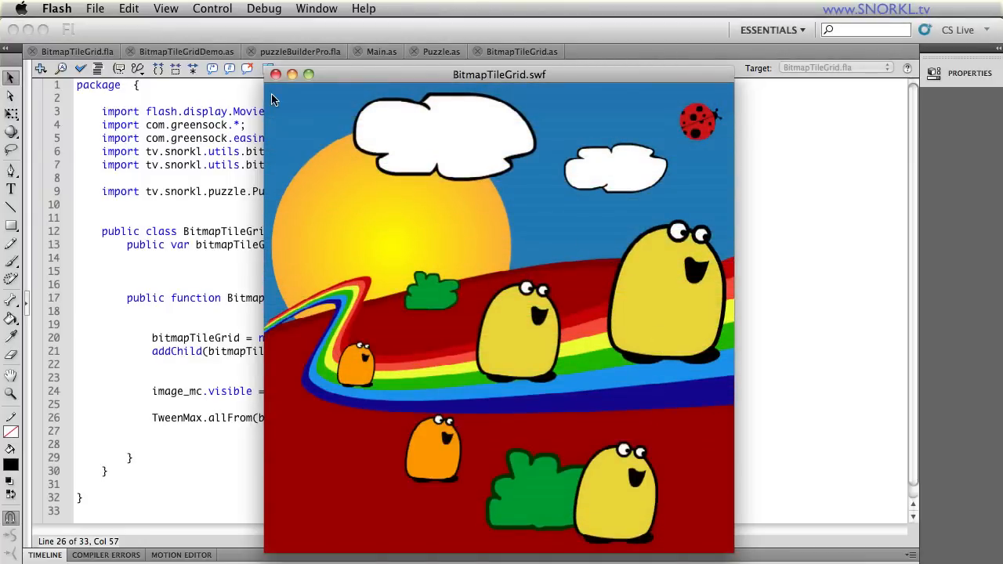
Change the stagger from .05 to .02, save, replay the test movie several times and close it.
click(276, 74)
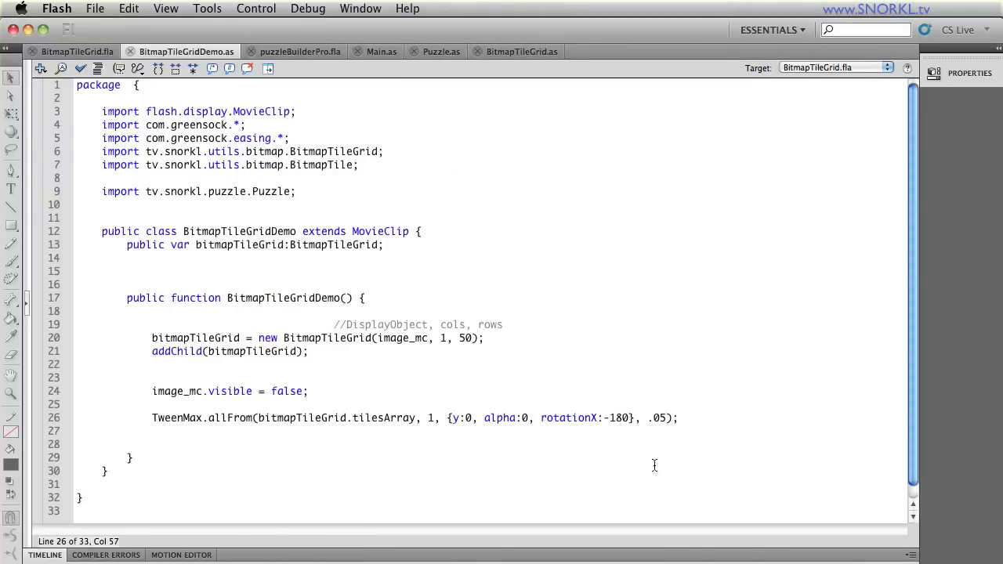
double_click(662, 418)
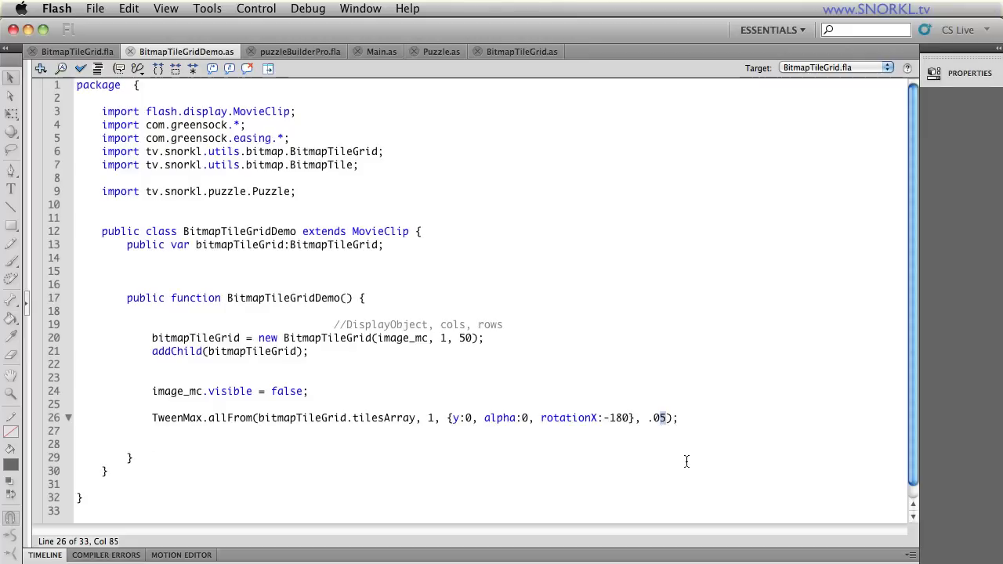
text(2)
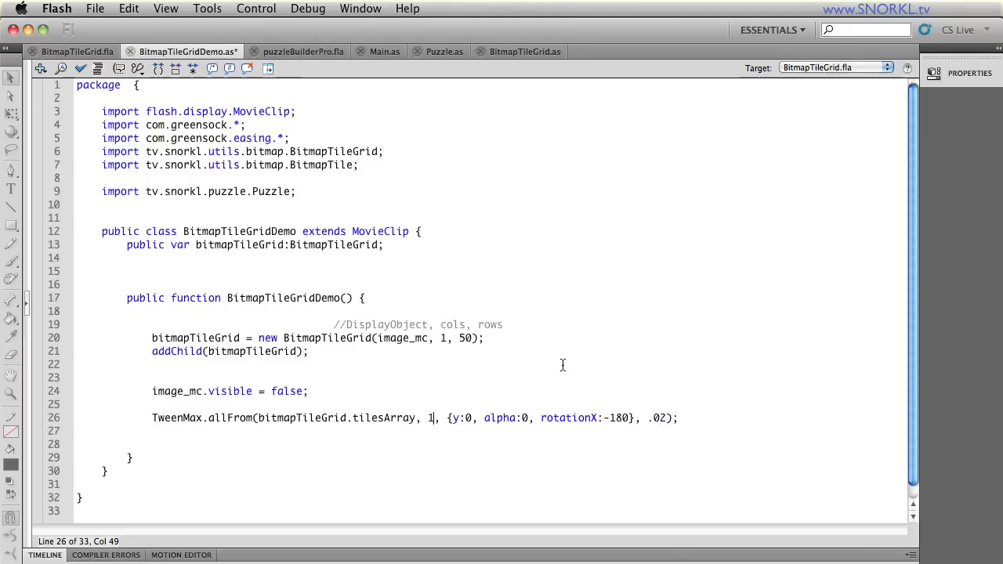
key(super+Return)
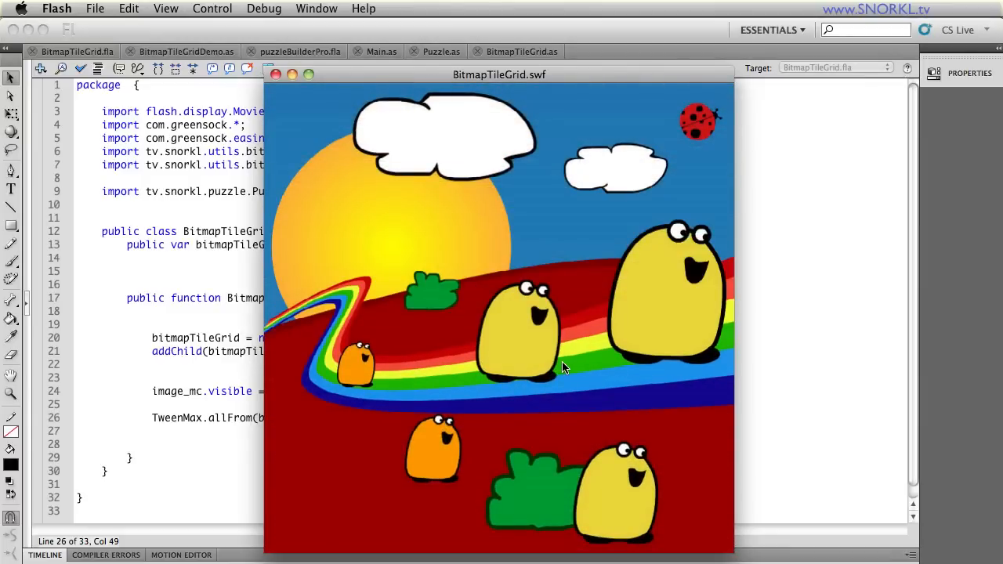
key(super+Return)
key(super+Return)
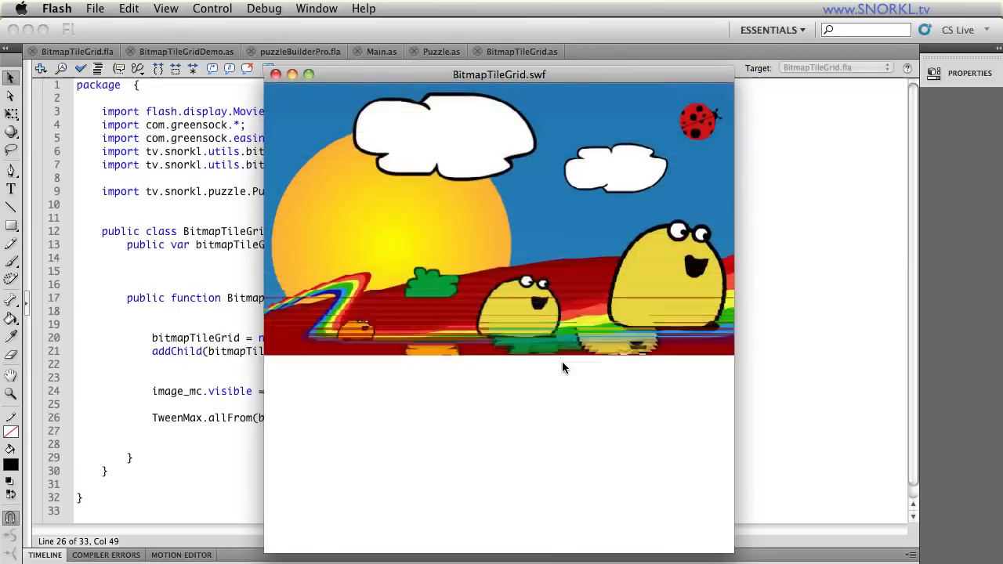
key(super+Return)
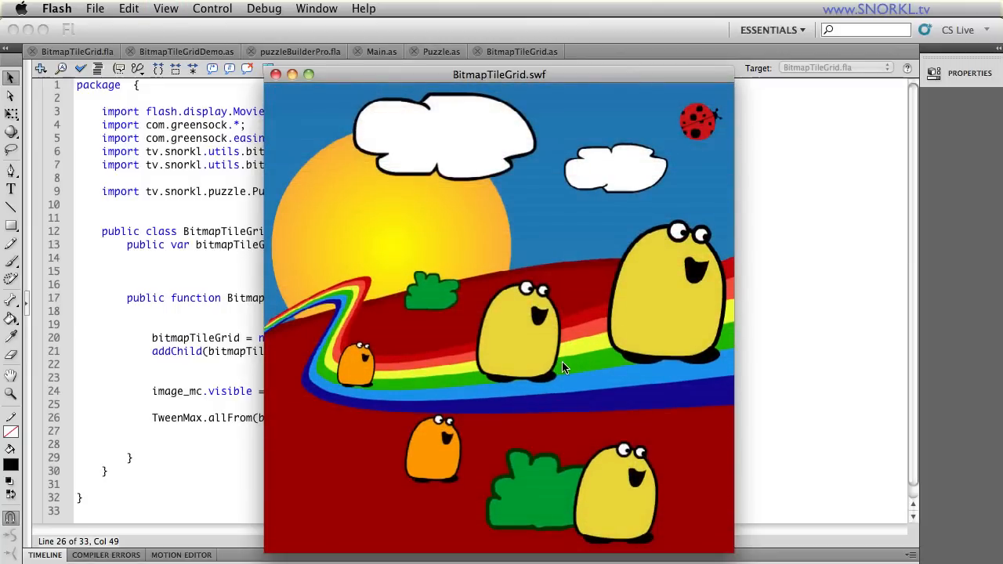
click(275, 74)
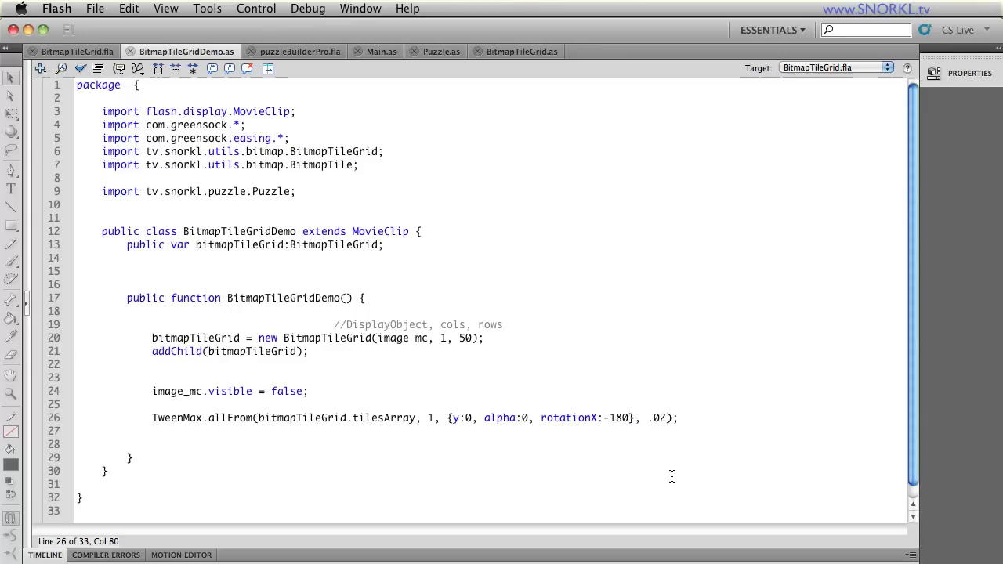
text(, )
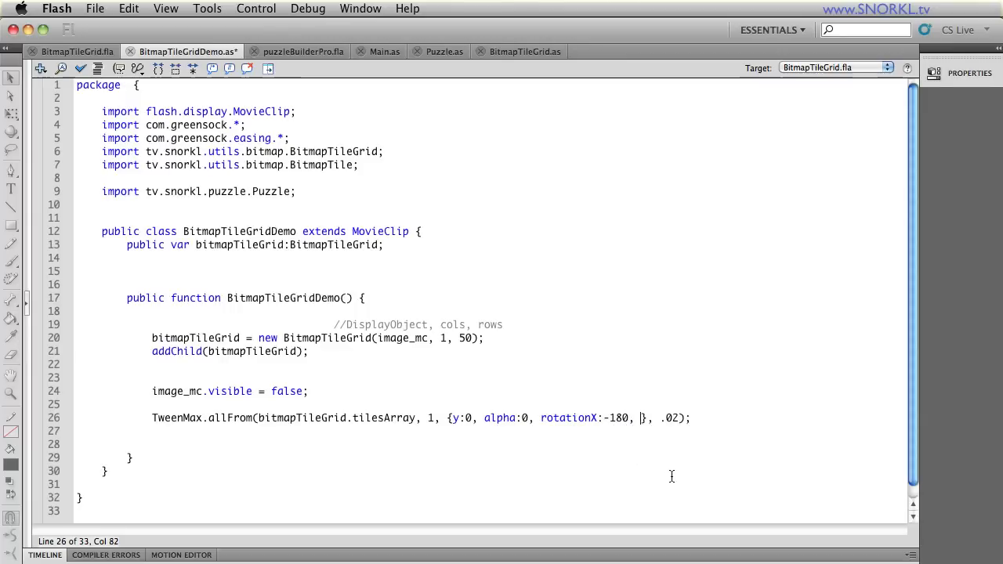
text(yoyo:true)
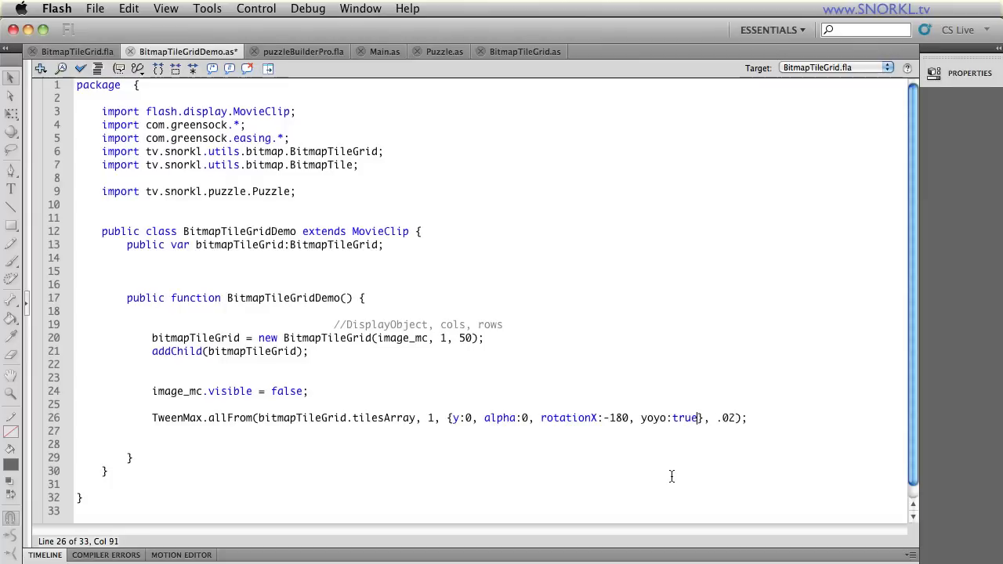
text(, repeat)
text(:-1)
Save the yoyo:true, repeat:-1 tween, test the looping strips, and close the preview.
key(super+s)
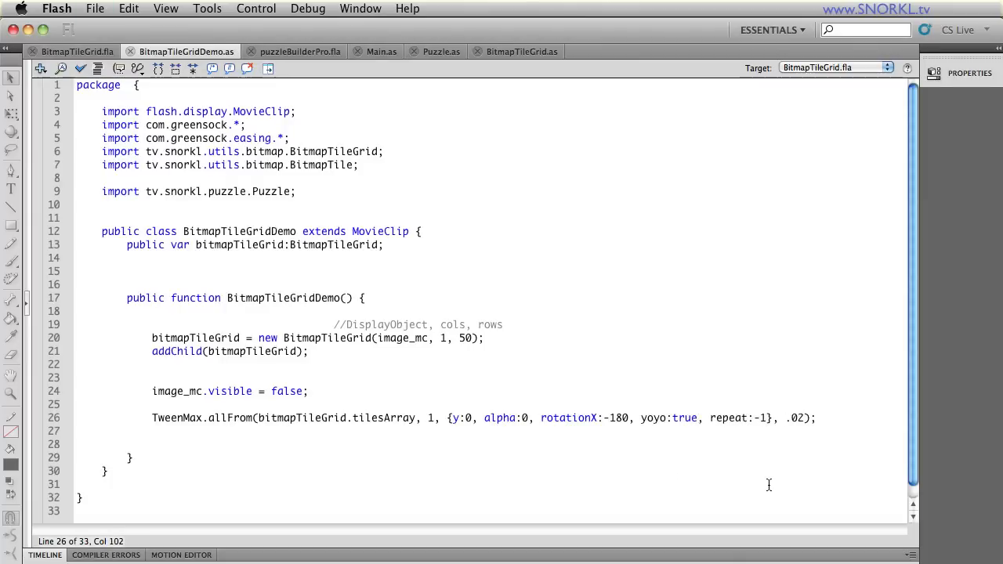
key(super+Return)
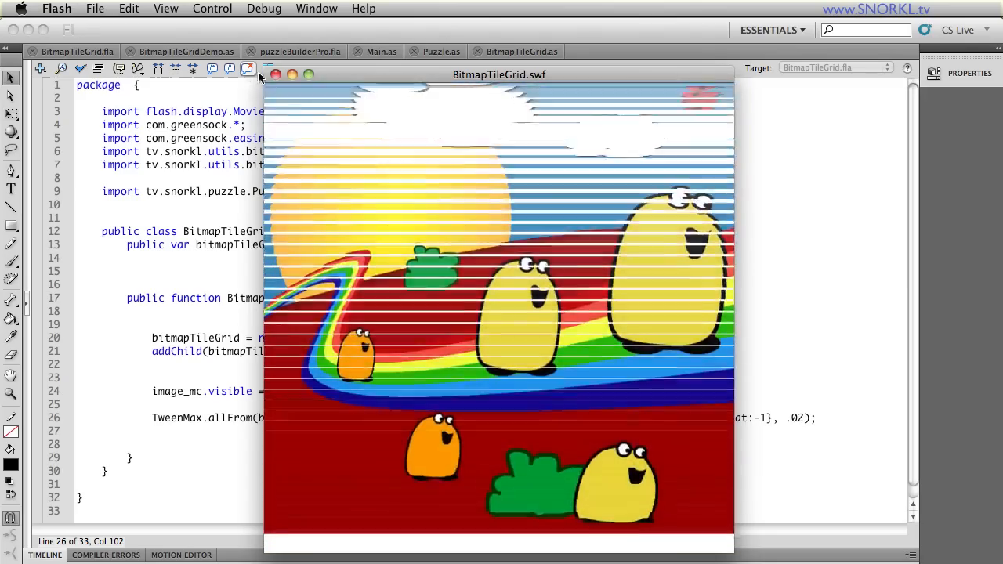
click(276, 73)
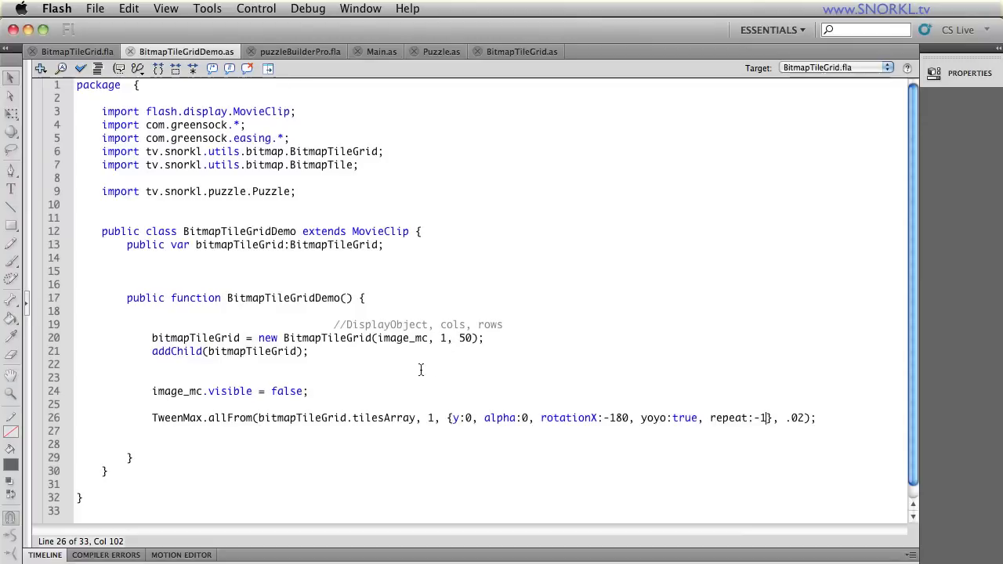
Remove the TweenMax animation and BitmapTileGrid creation lines from the constructor.
drag(818, 418, 121, 416)
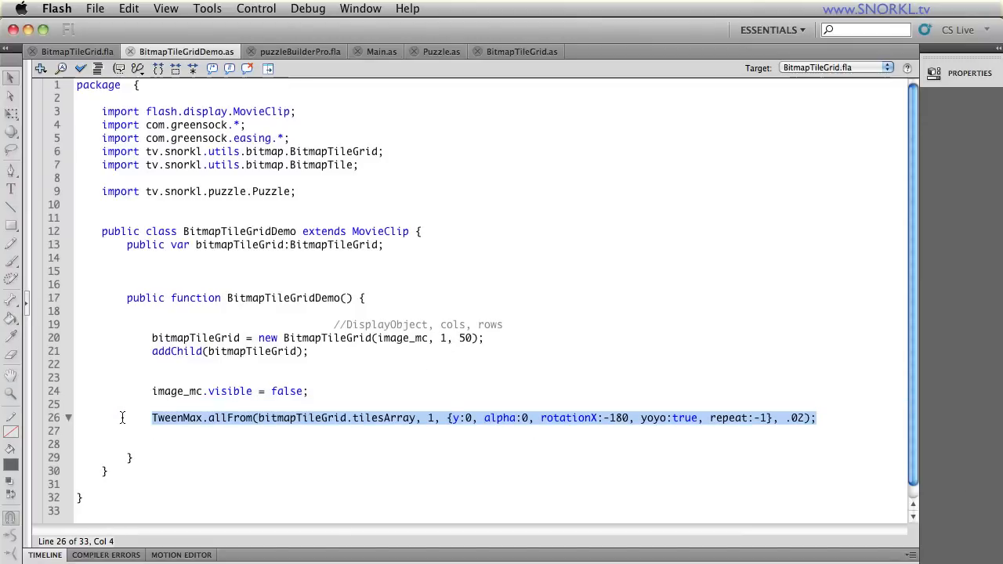
key(BackSpace)
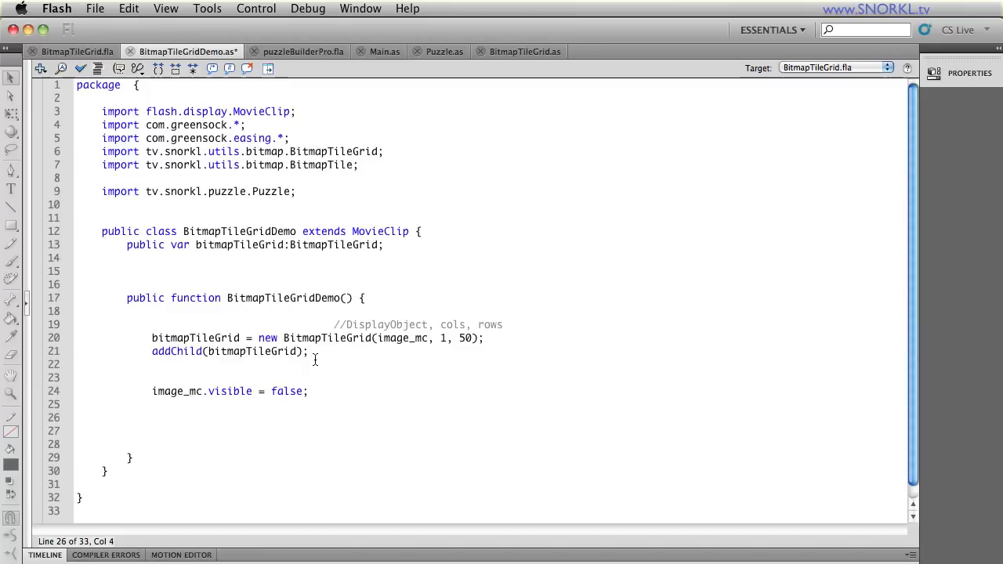
drag(311, 352, 129, 338)
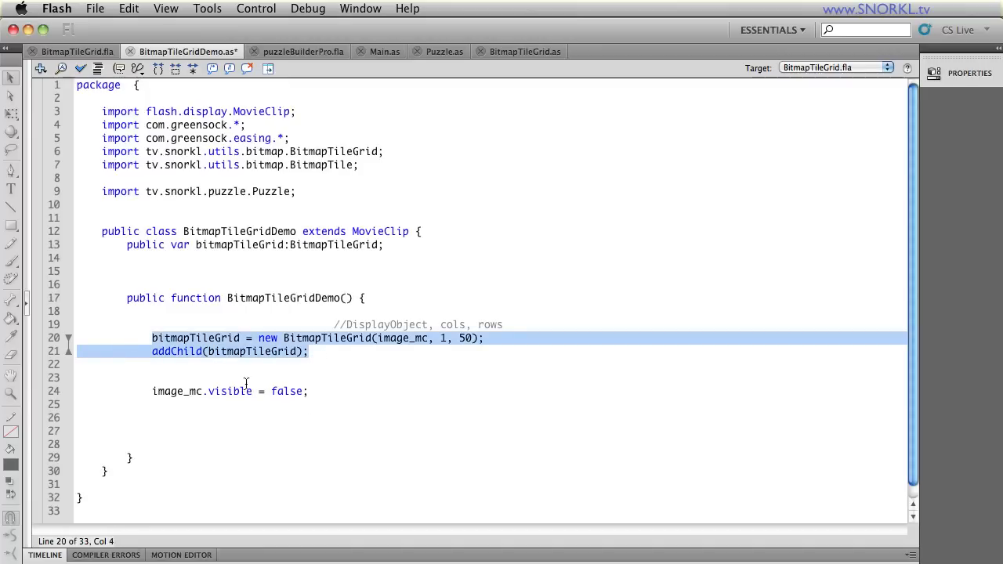
key(BackSpace)
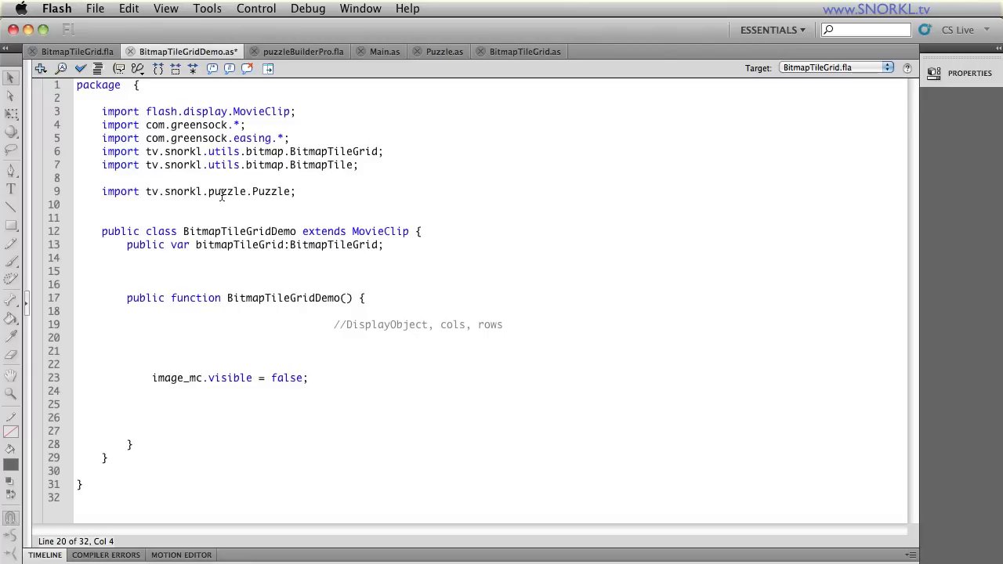
Add var pz:Puzzle = new Puzzle(image_mc, 3, 3); addChild(pz);, save, and test.
drag(252, 192, 301, 193)
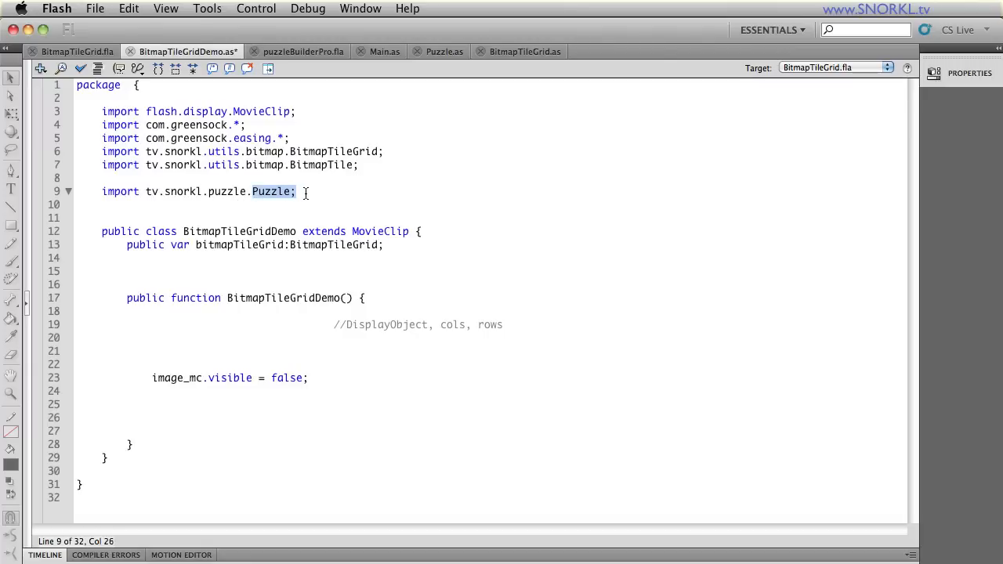
click(170, 346)
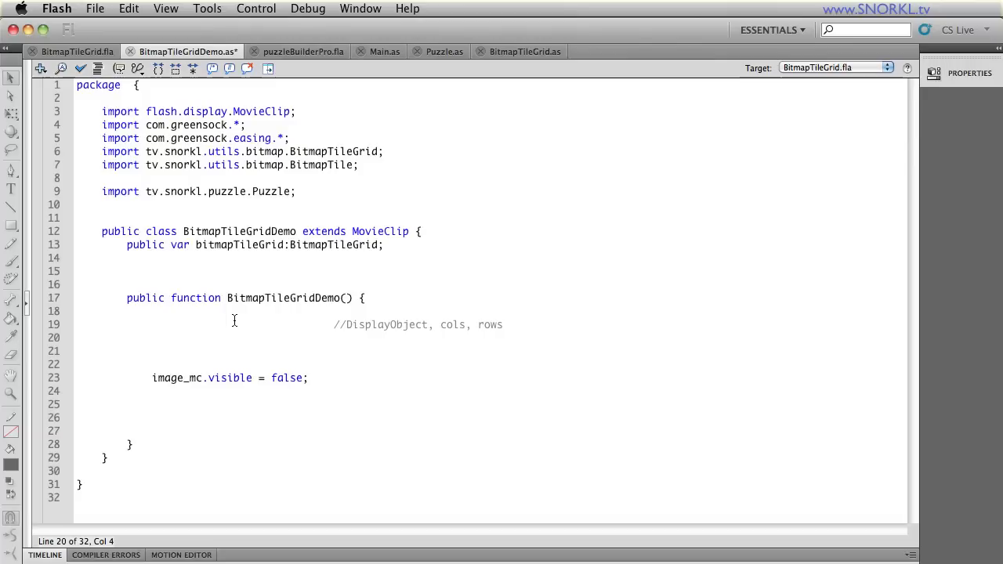
text(var pu)
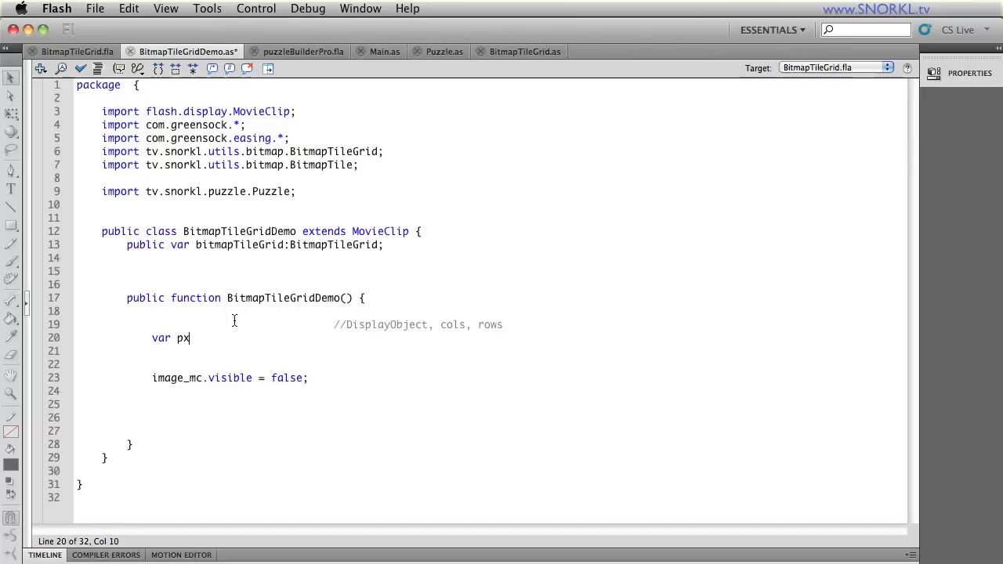
key(BackSpace)
text(:)
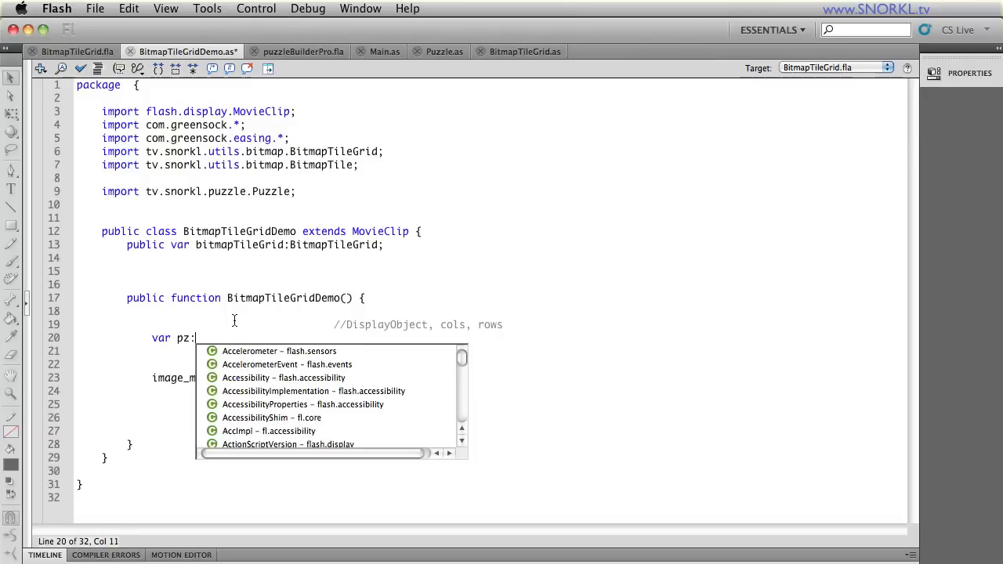
text(Puzzle = new)
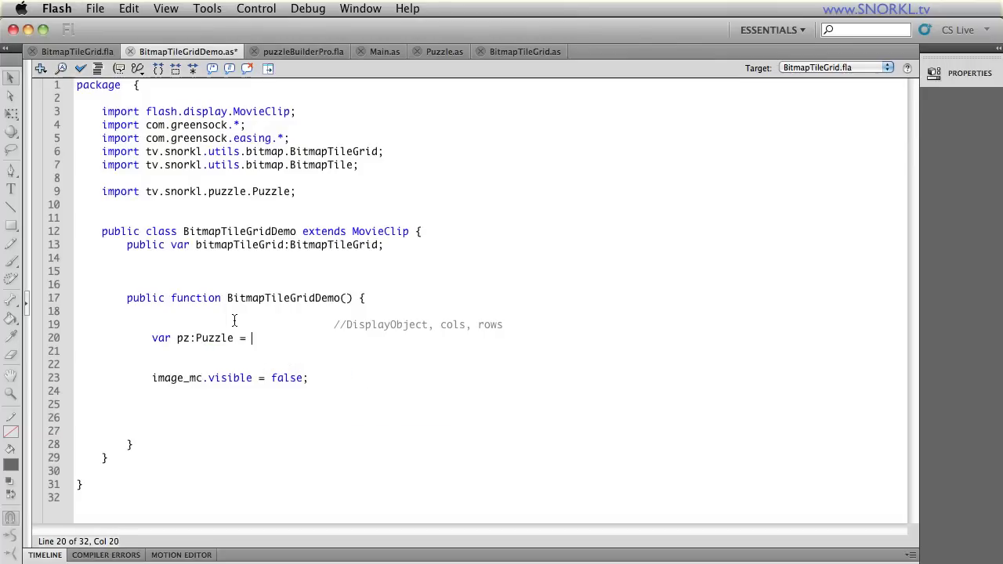
text( Puzzle()
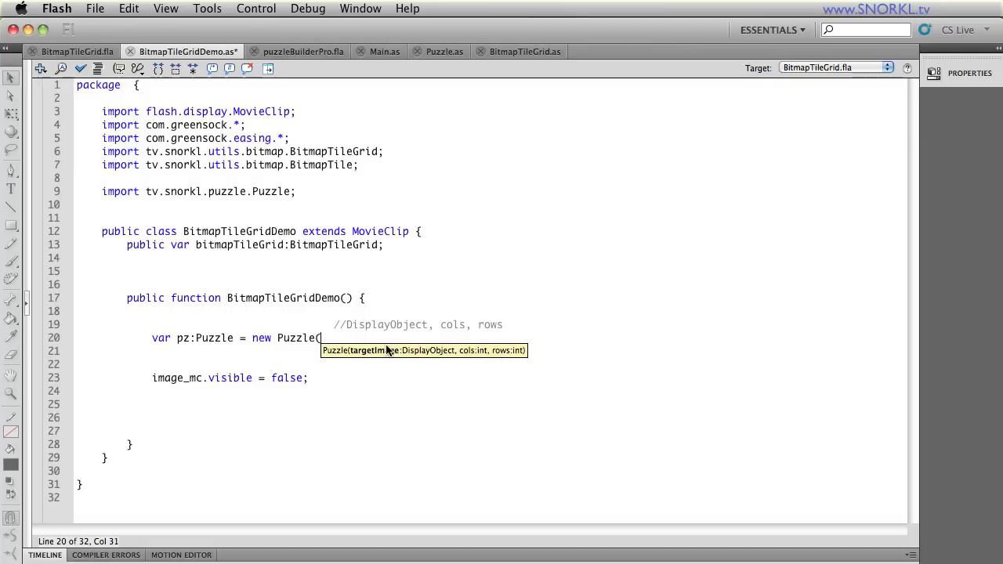
text(image_mc, )
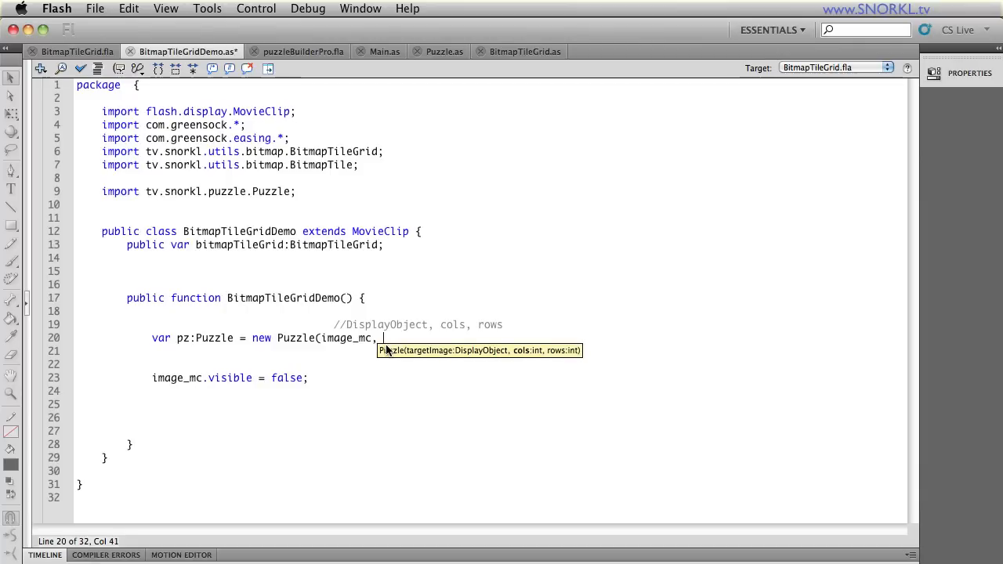
text(3, 3);)
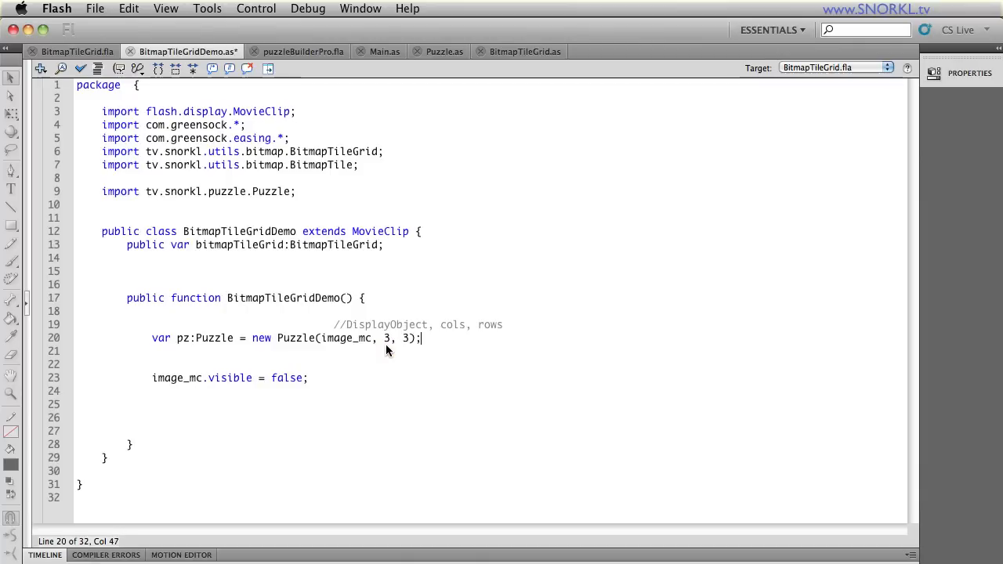
key(Return)
text(dd)
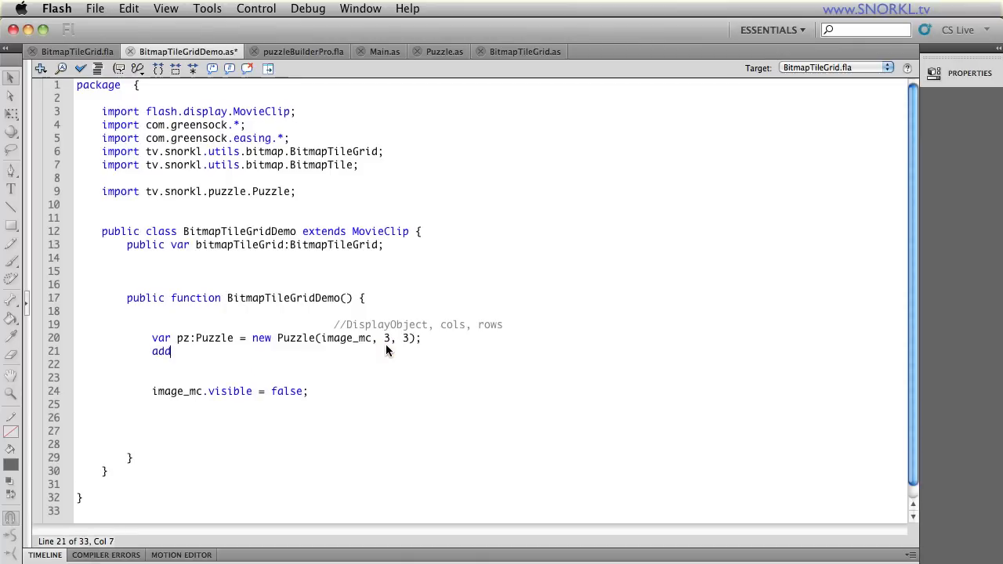
text(Child(pz);)
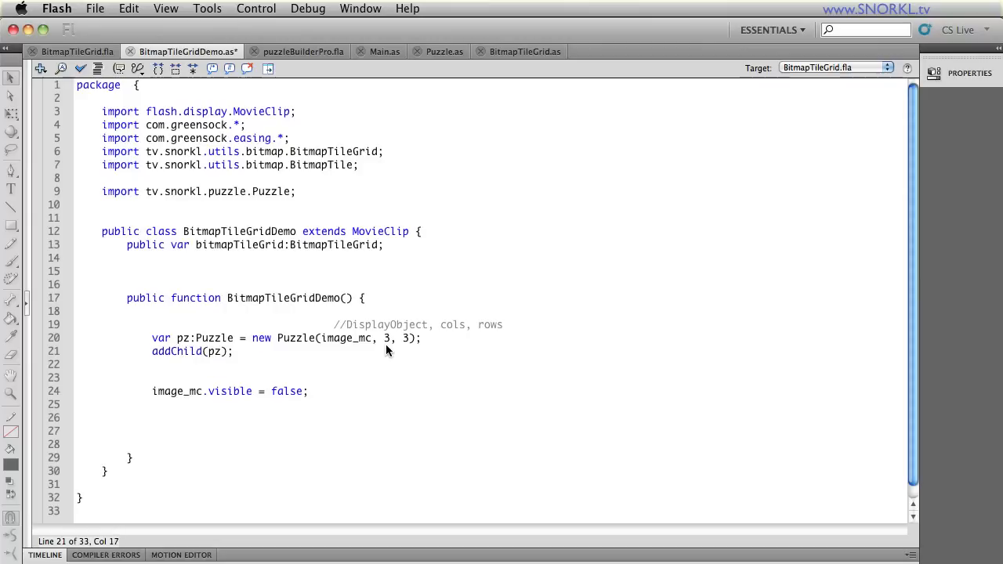
key(super+s)
key(super+Return)
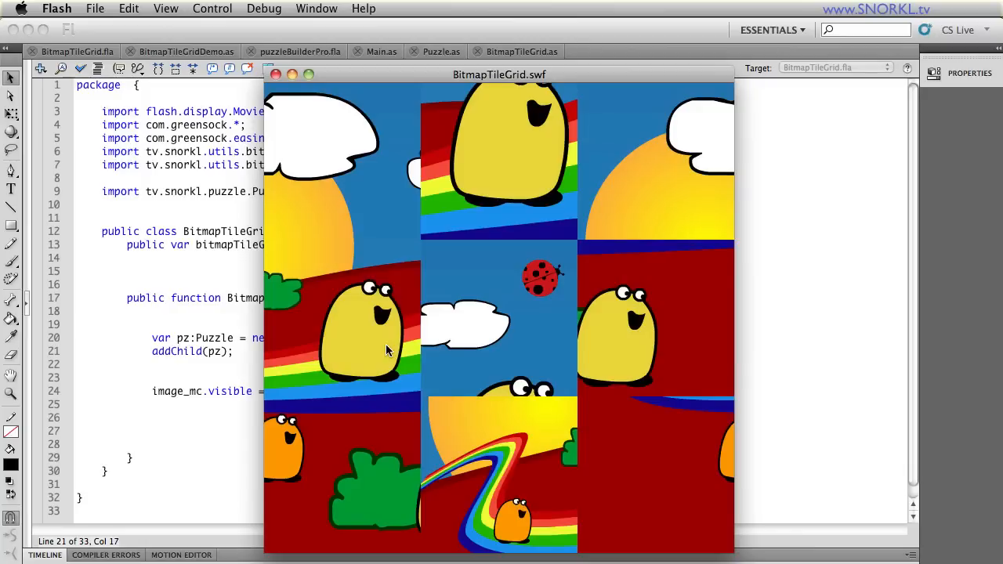
Swap the scrambled tiles in the test movie to start reassembling the picture.
click(624, 348)
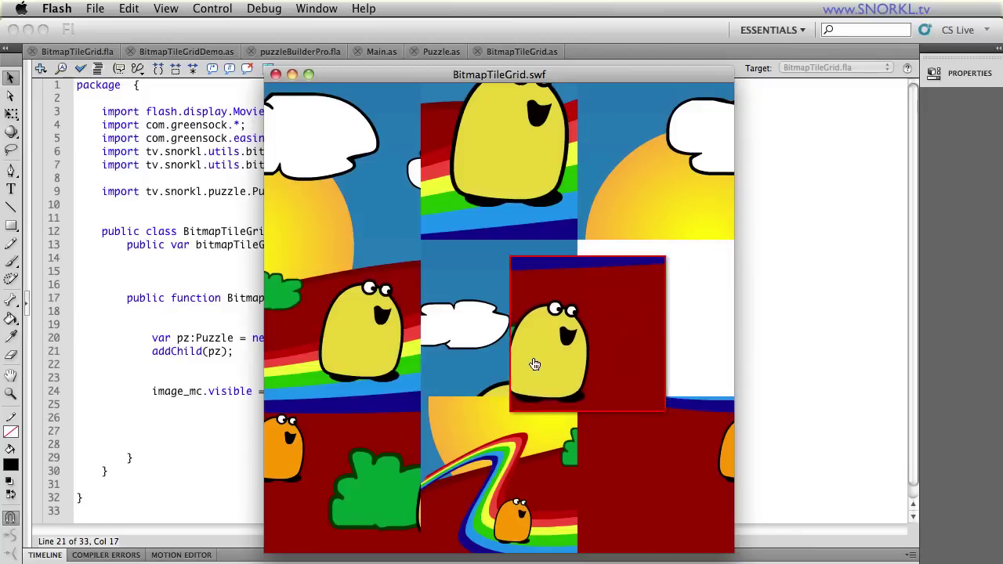
click(624, 463)
click(354, 363)
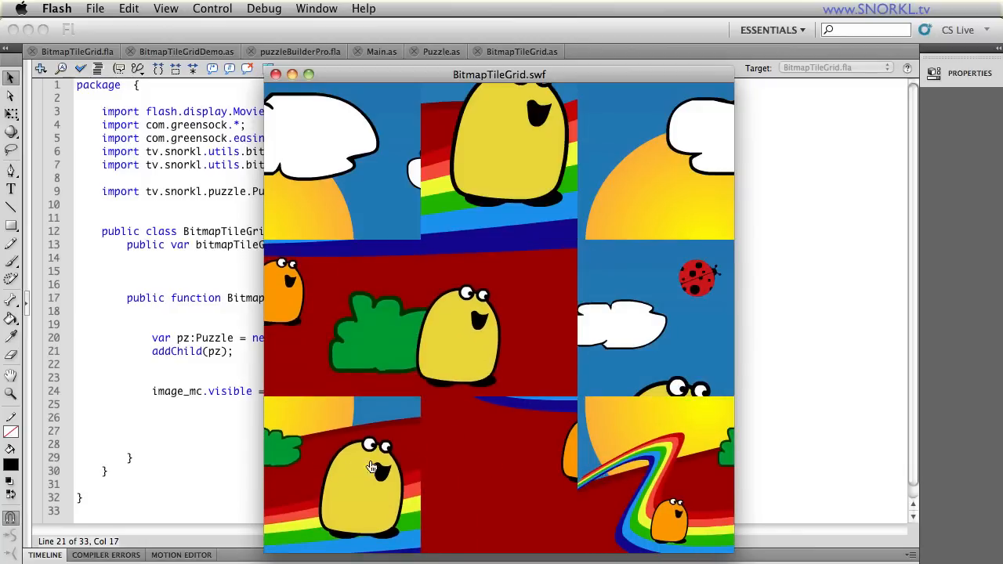
click(499, 235)
drag(486, 344, 477, 456)
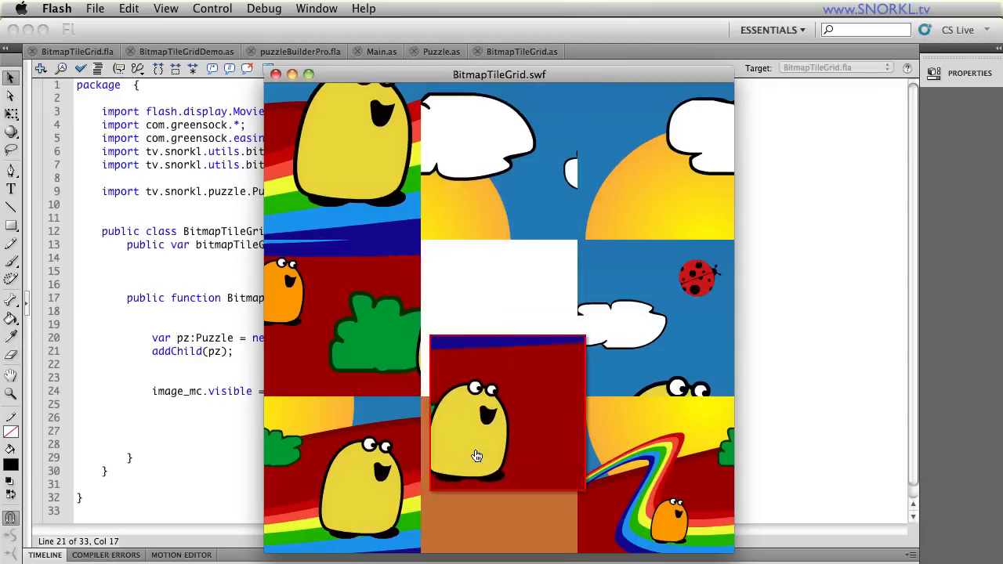
click(708, 325)
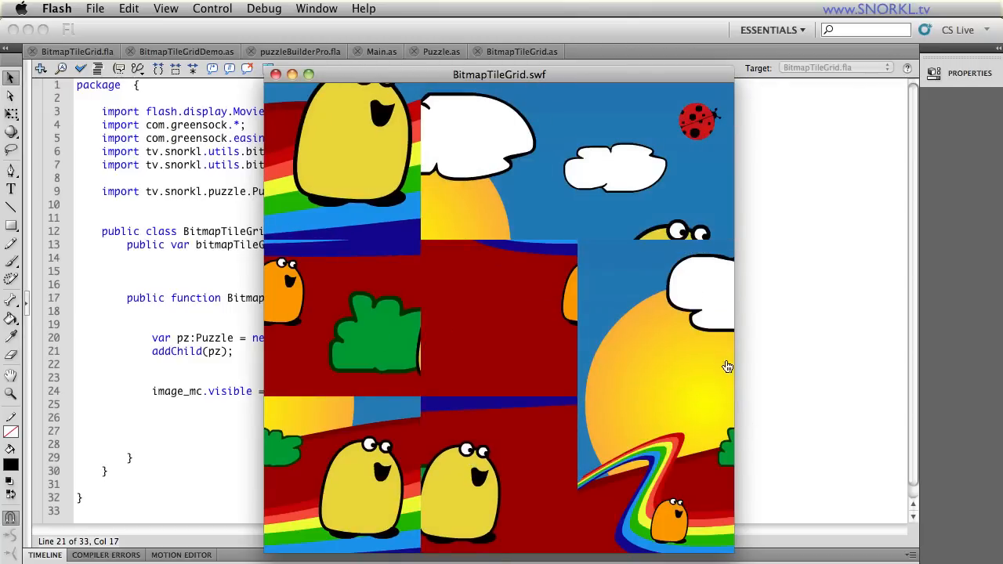
click(647, 339)
click(333, 188)
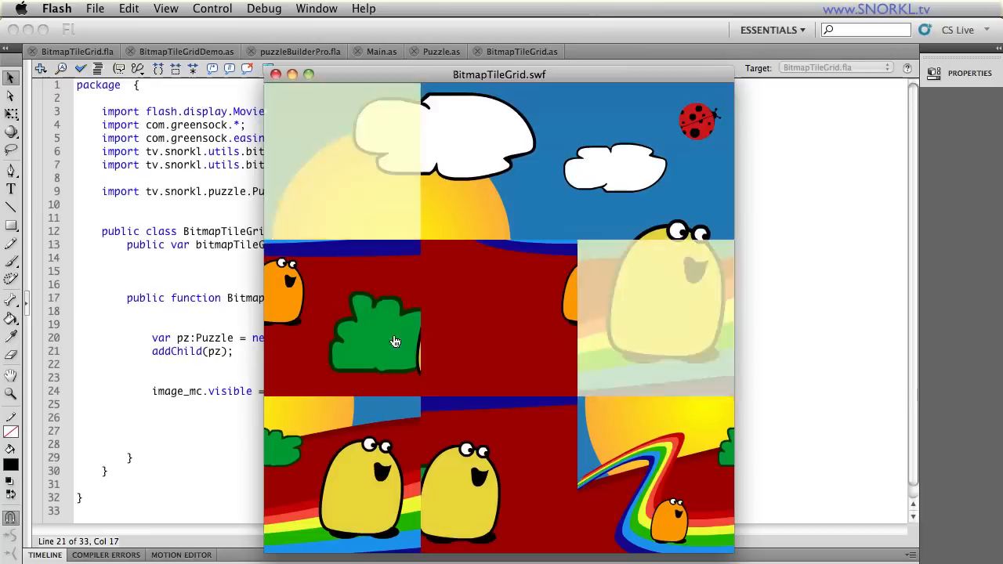
Finish placing the remaining tiles to solve the 3×3 puzzle, then bring up the app switcher.
drag(638, 513, 350, 360)
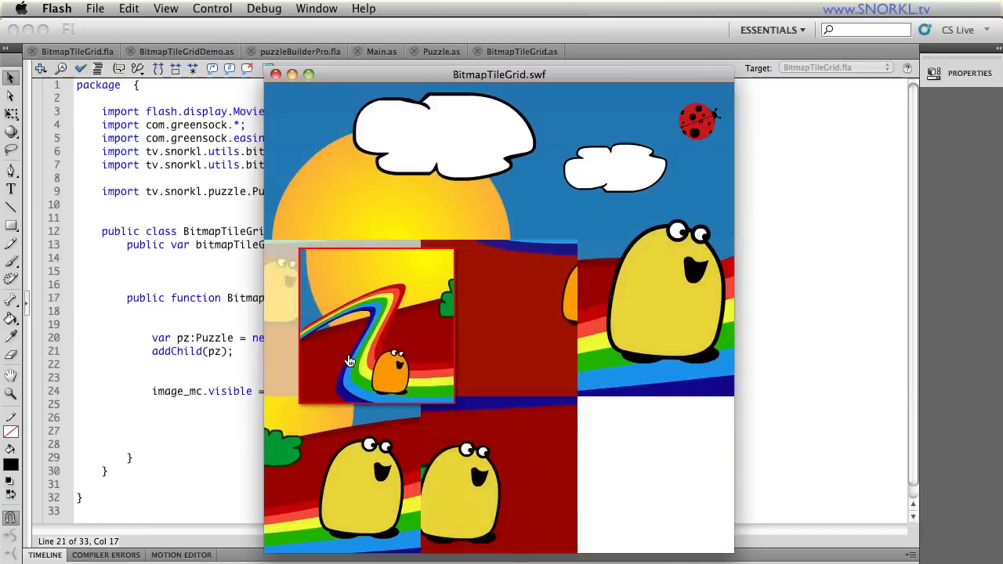
drag(345, 470, 560, 345)
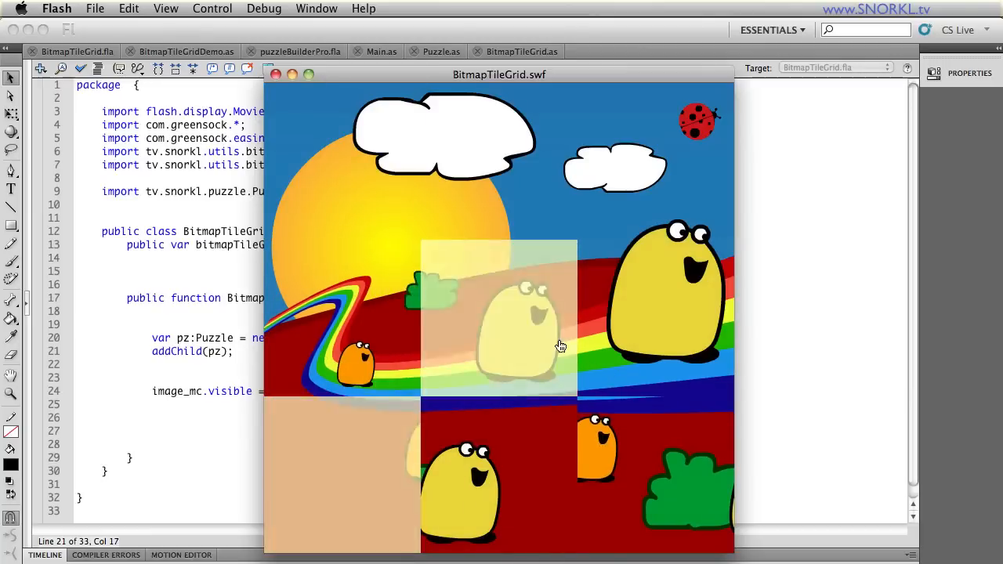
drag(485, 470, 453, 453)
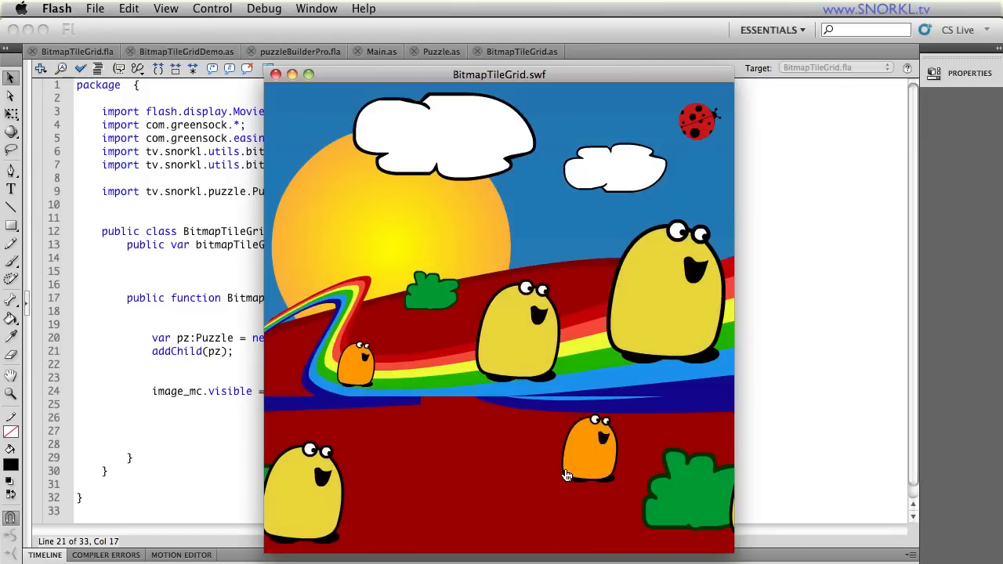
drag(337, 500, 696, 499)
drag(526, 481, 376, 480)
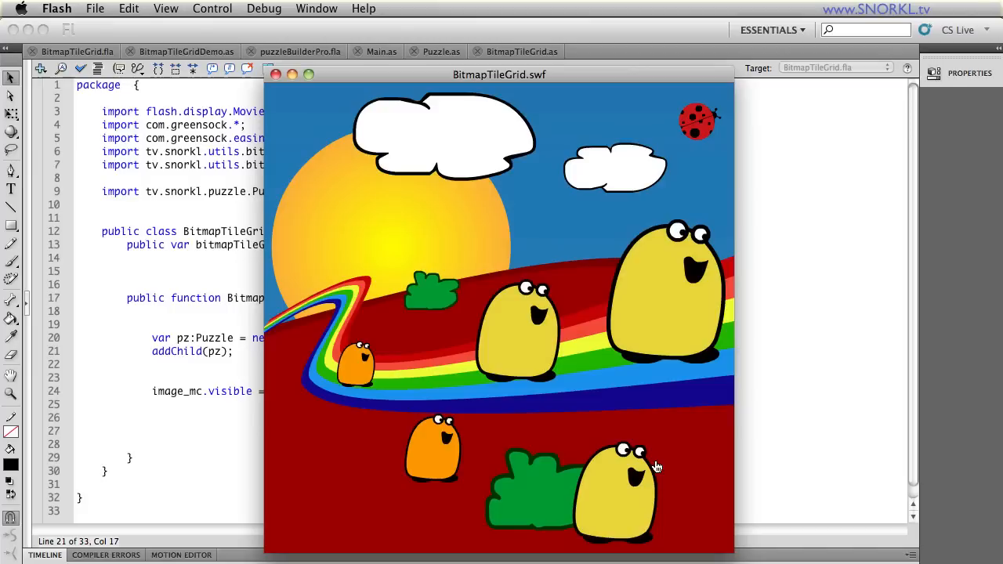
key(super+Tab)
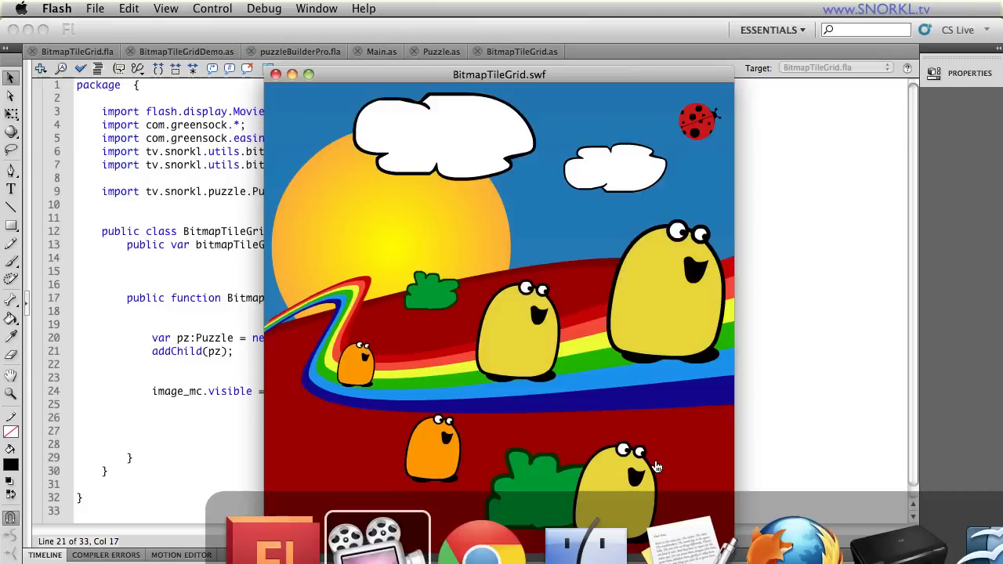
key(Tab)
key(Tab)
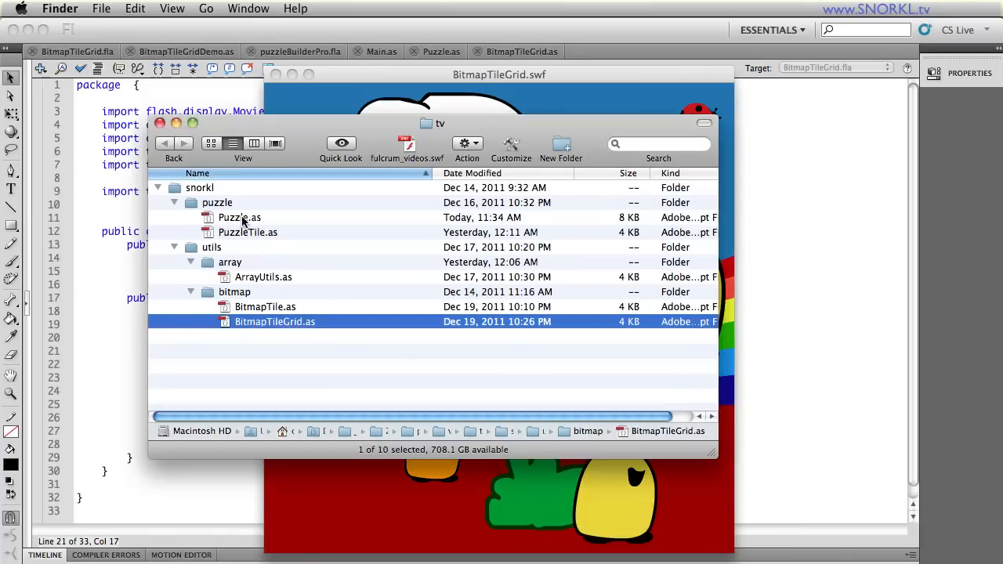
click(243, 221)
click(247, 233)
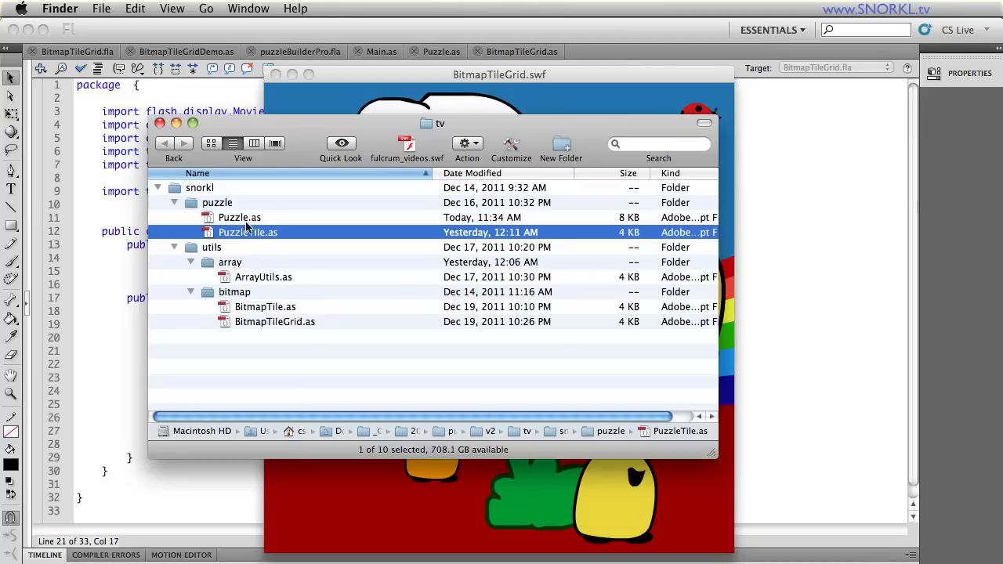
click(266, 325)
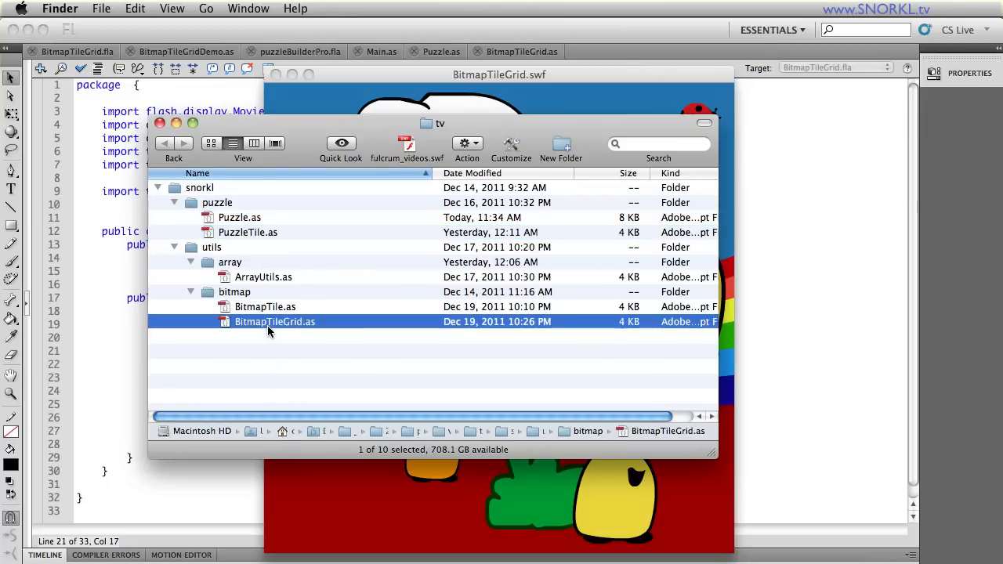
click(264, 307)
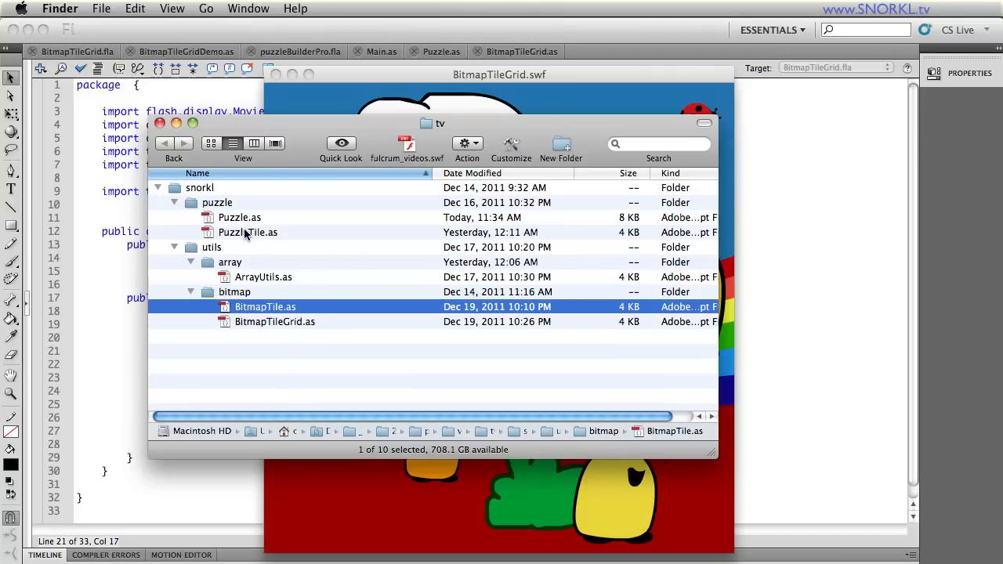
click(240, 235)
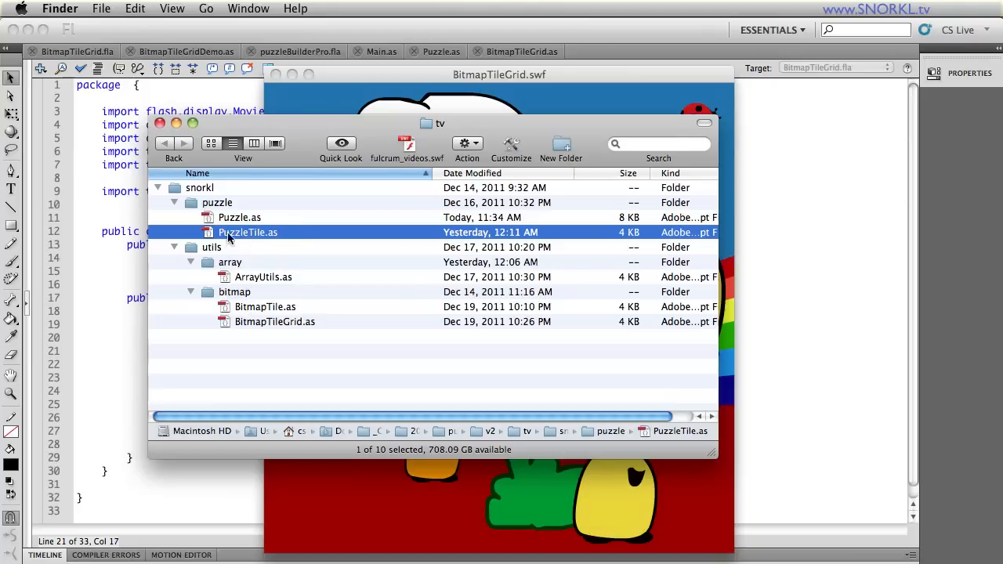
Change the Puzzle on line 20 to 6 columns by 1 row, save, and test the strip puzzle.
click(459, 103)
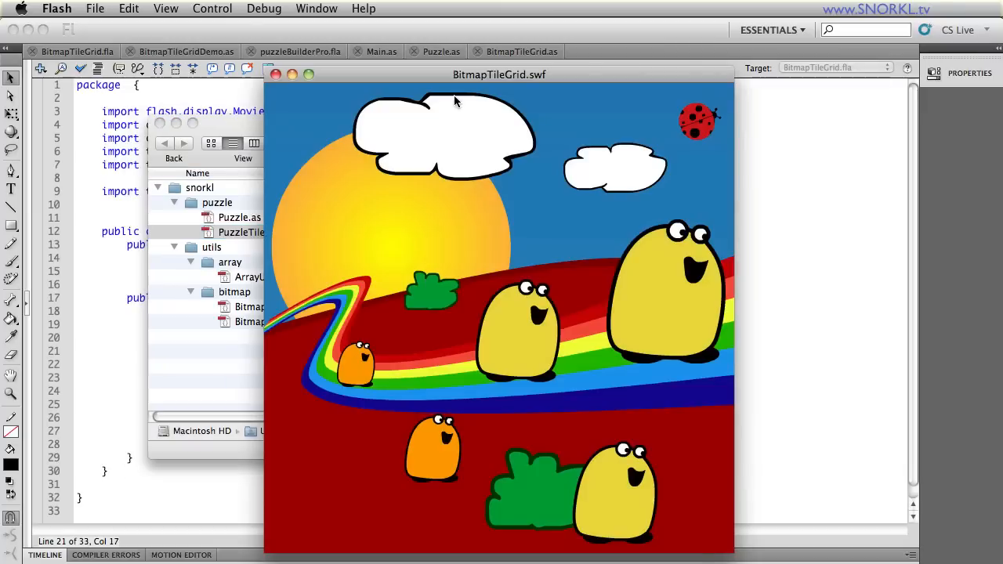
click(275, 75)
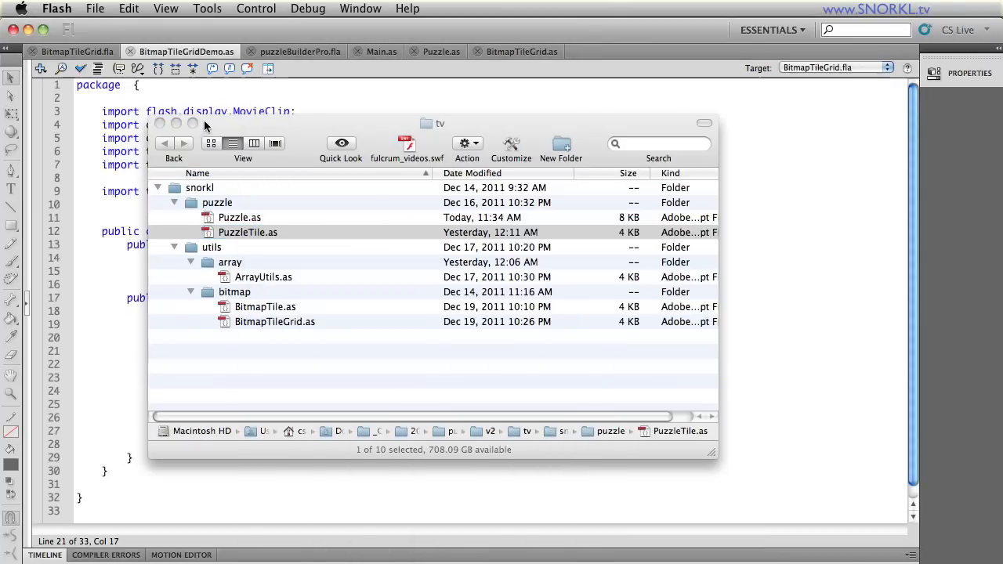
click(363, 316)
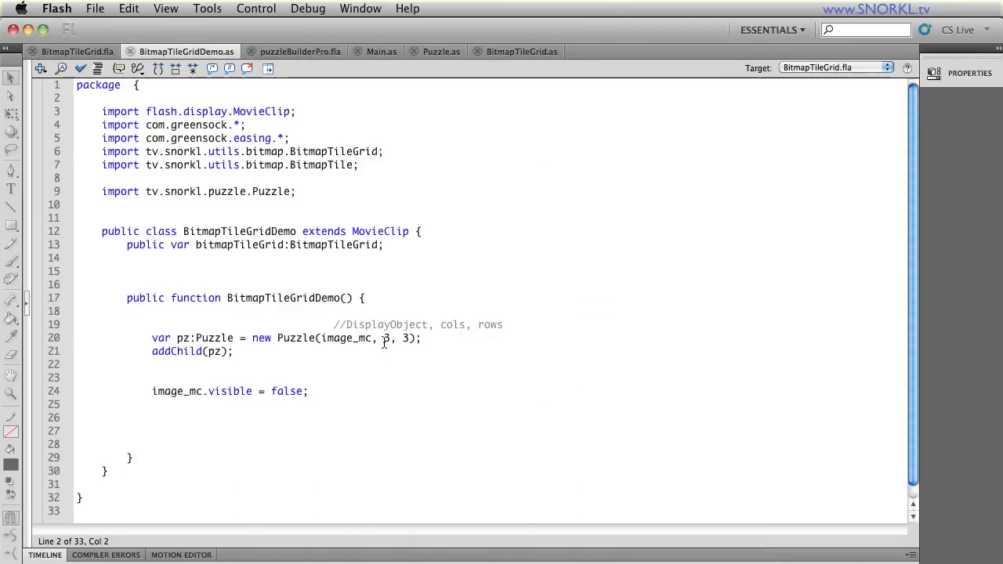
double_click(388, 338)
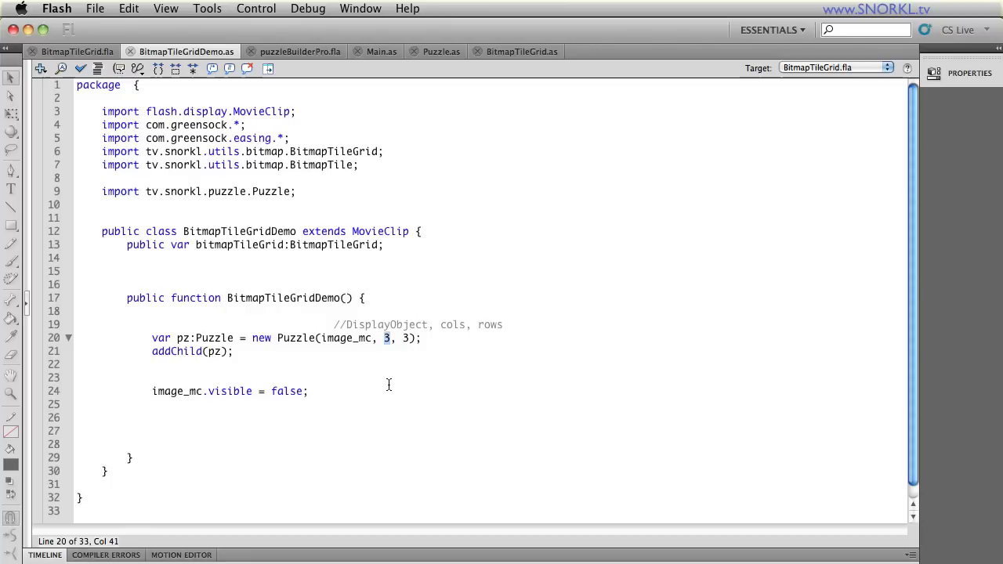
text(6)
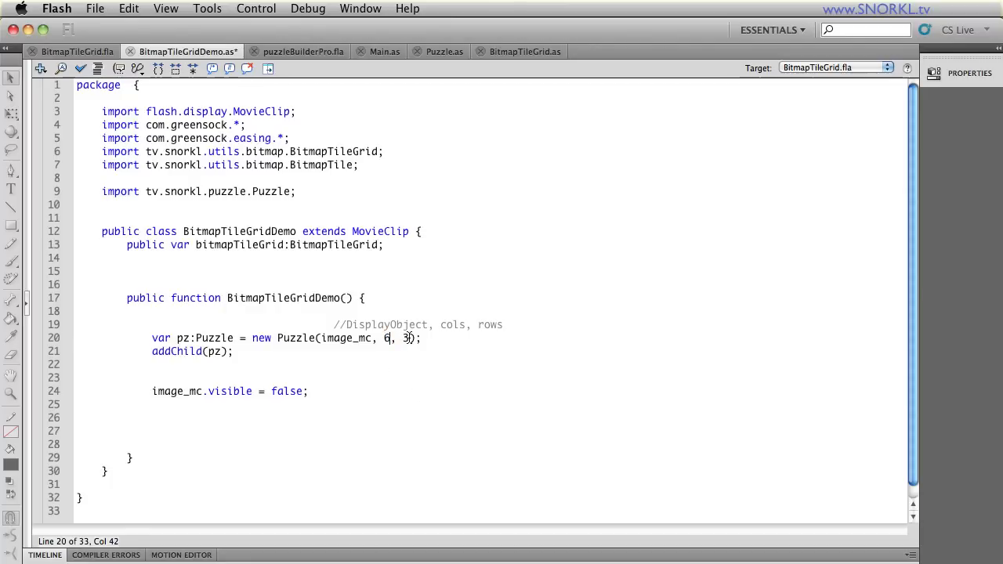
double_click(406, 338)
text(1)
key(Return)
key(super+a)
key(super+s)
key(super+Return)
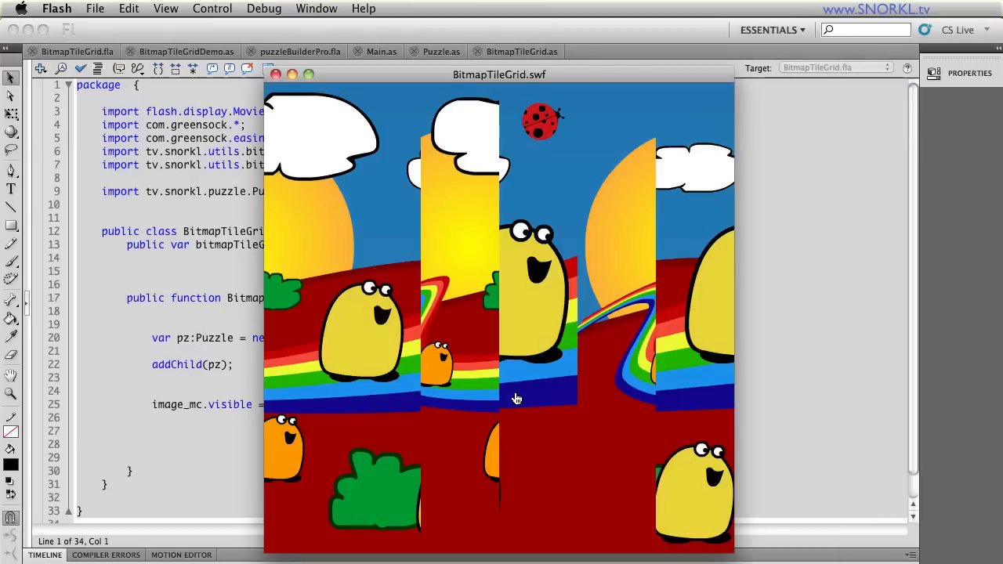
Swap the first pairs of vertical strips in the test movie toward their places.
click(521, 398)
click(539, 390)
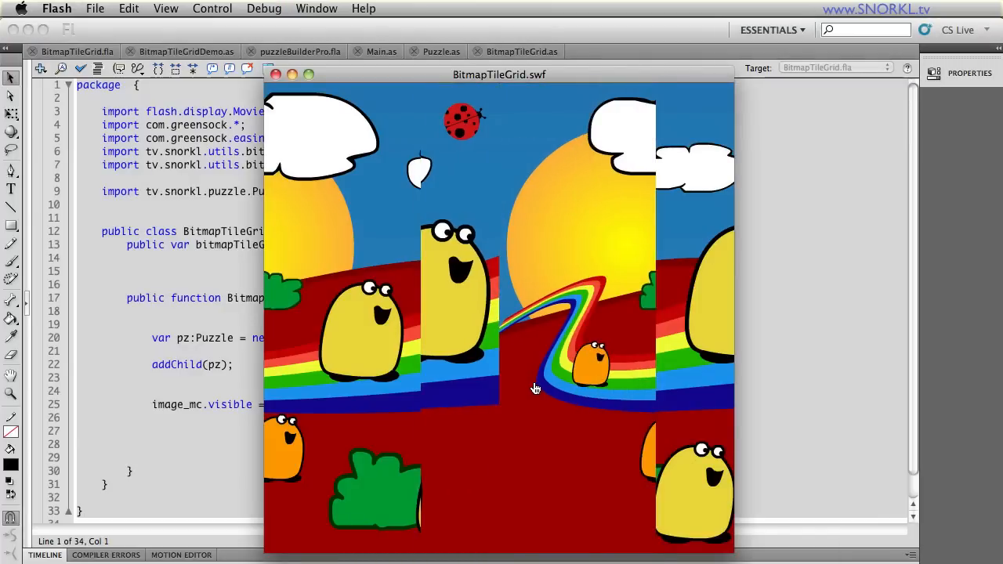
click(595, 384)
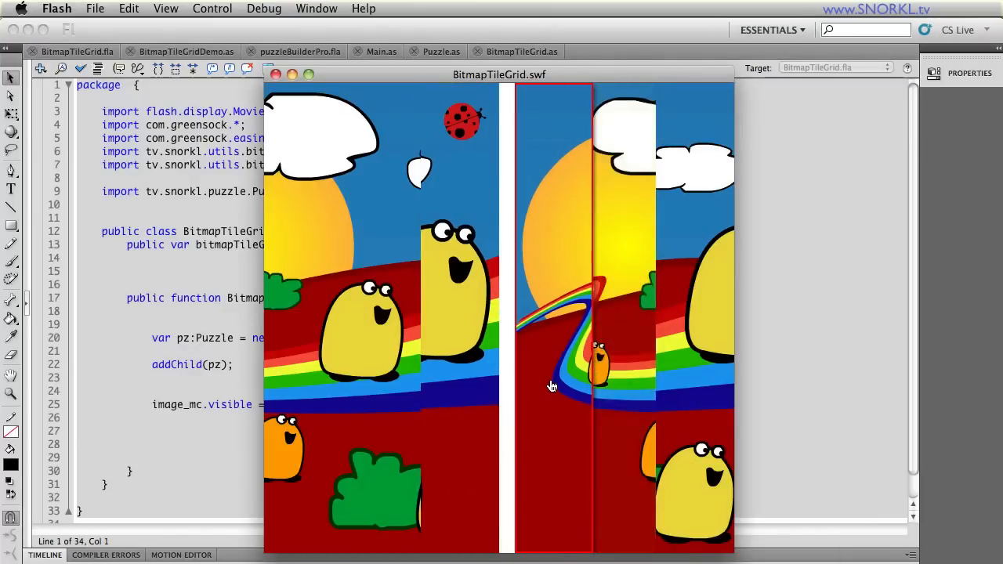
click(548, 381)
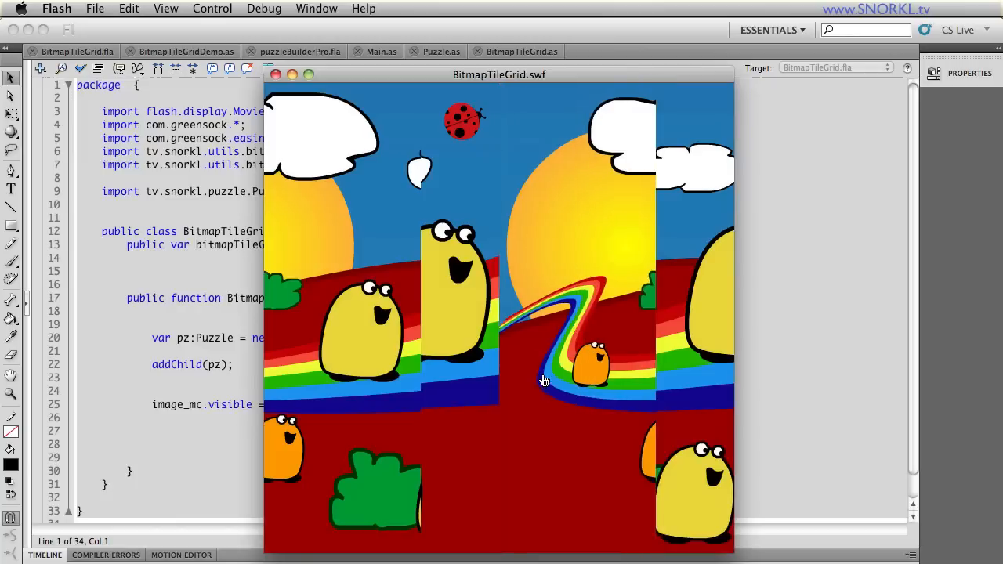
click(359, 293)
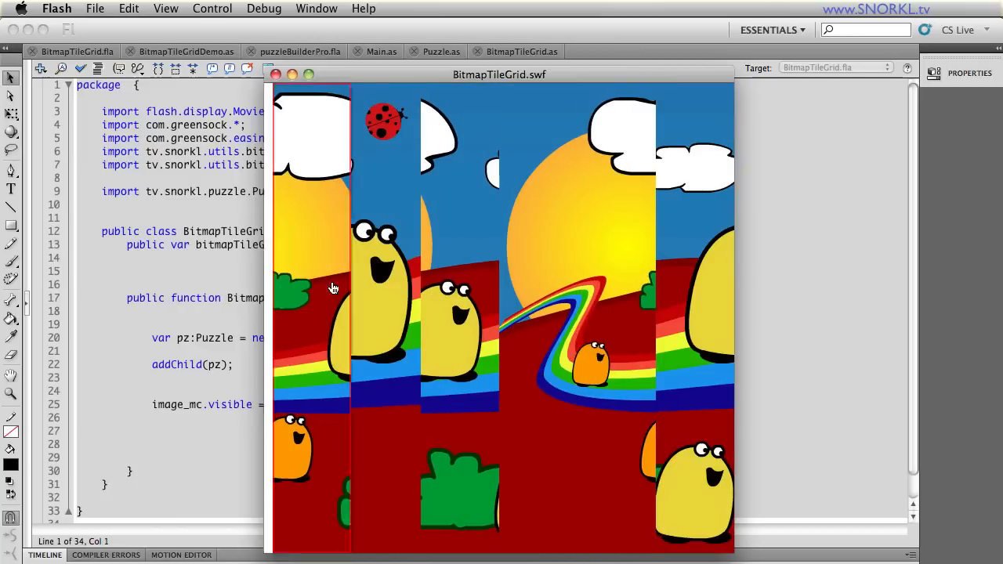
click(621, 311)
Drag the remaining strips into their slots to complete the cartoon landscape.
drag(621, 311, 671, 311)
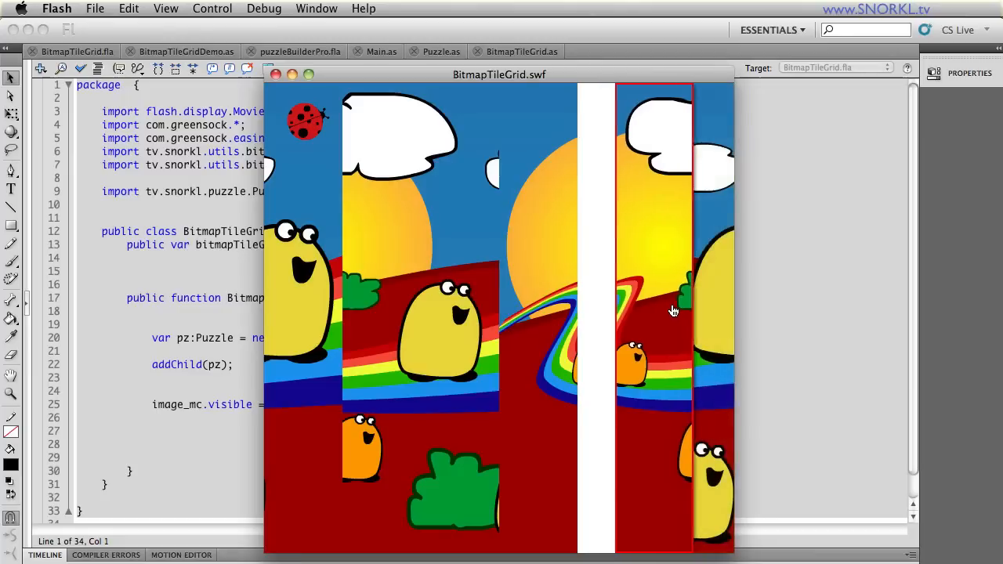
drag(671, 311, 658, 350)
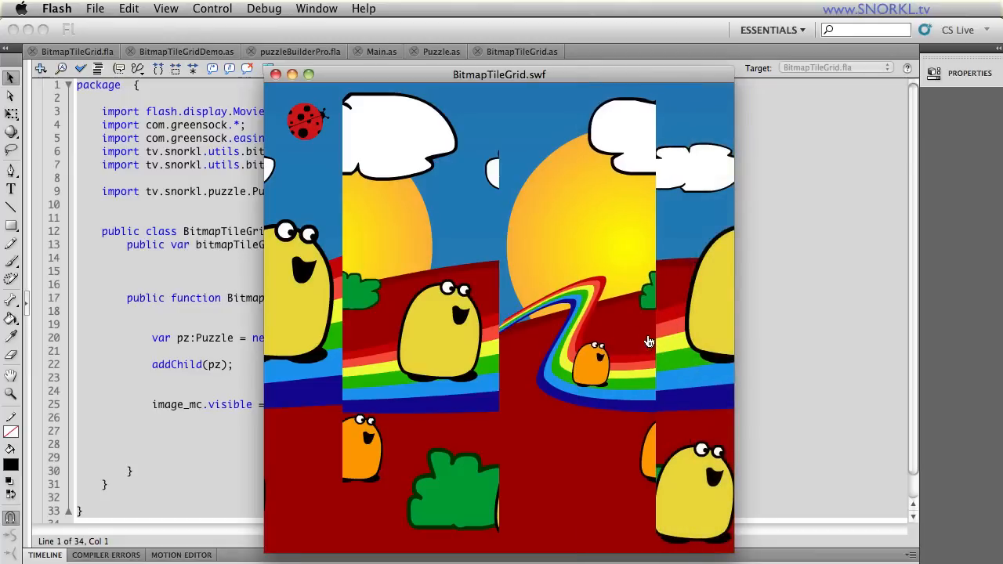
mouse_move(526, 296)
mouse_down()
mouse_move(350, 287)
mouse_move(363, 299)
mouse_up()
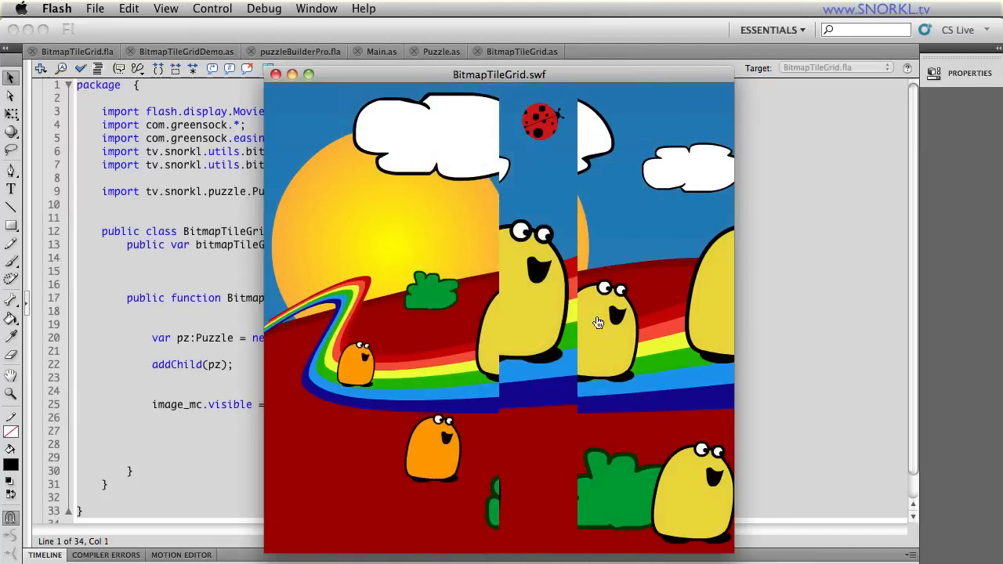
drag(613, 328, 546, 327)
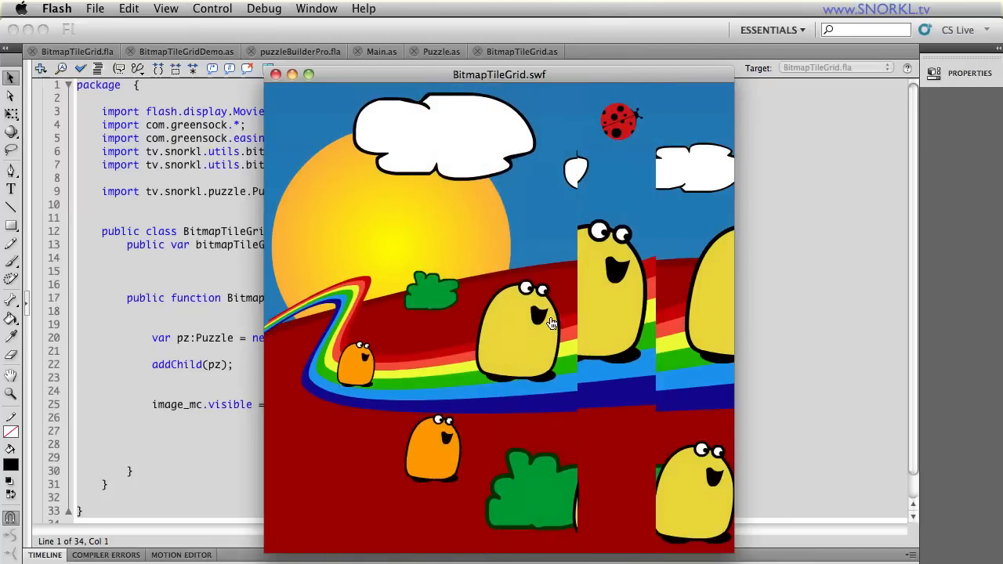
drag(608, 327, 665, 321)
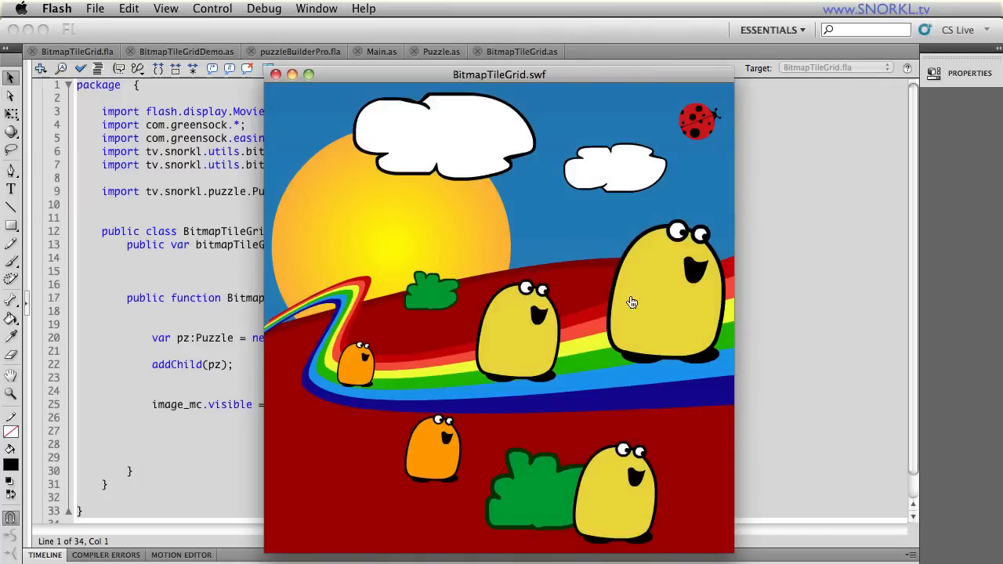
Close the solved test movie and switch to the puzzleBuilderPro.fla document.
click(275, 74)
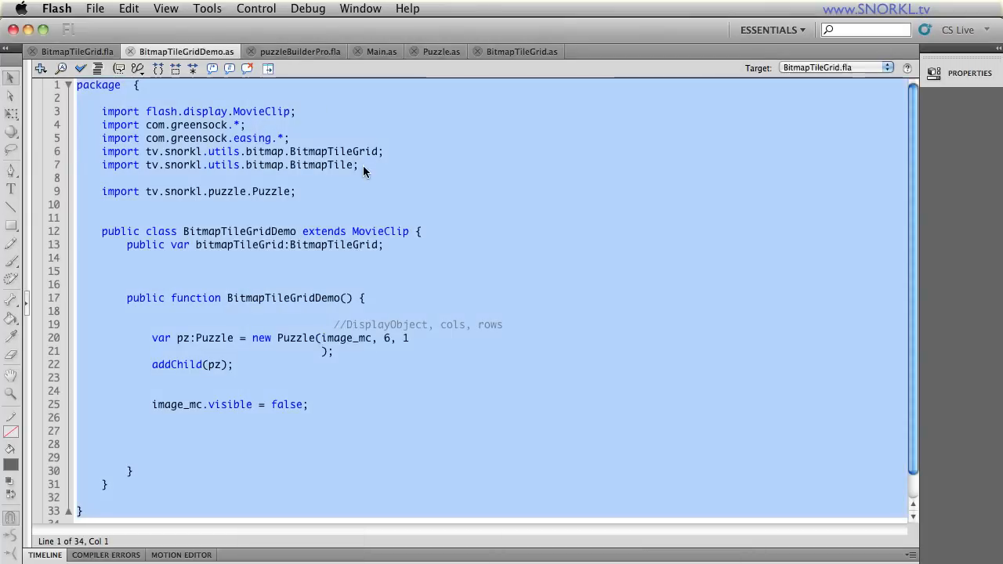
click(363, 165)
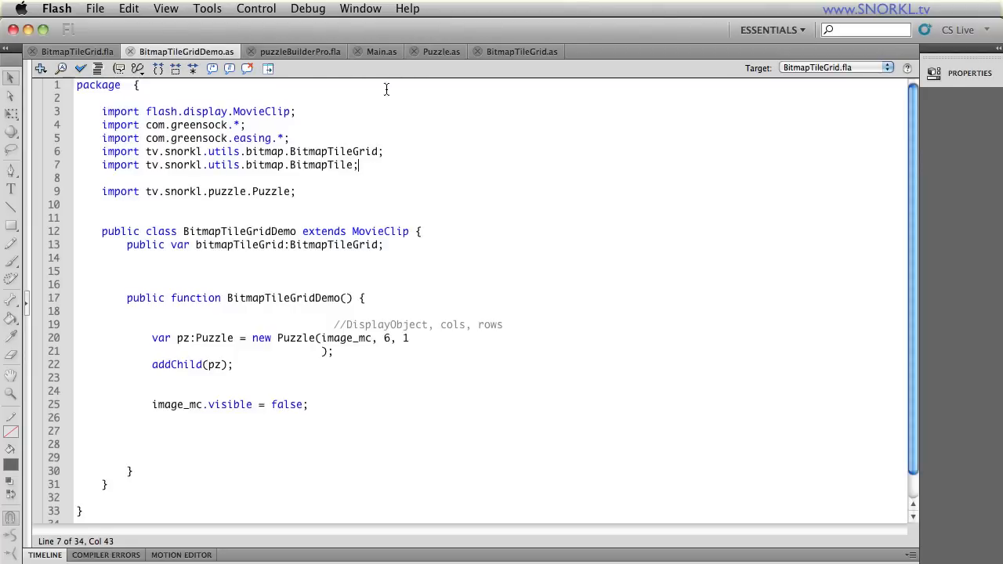
click(294, 52)
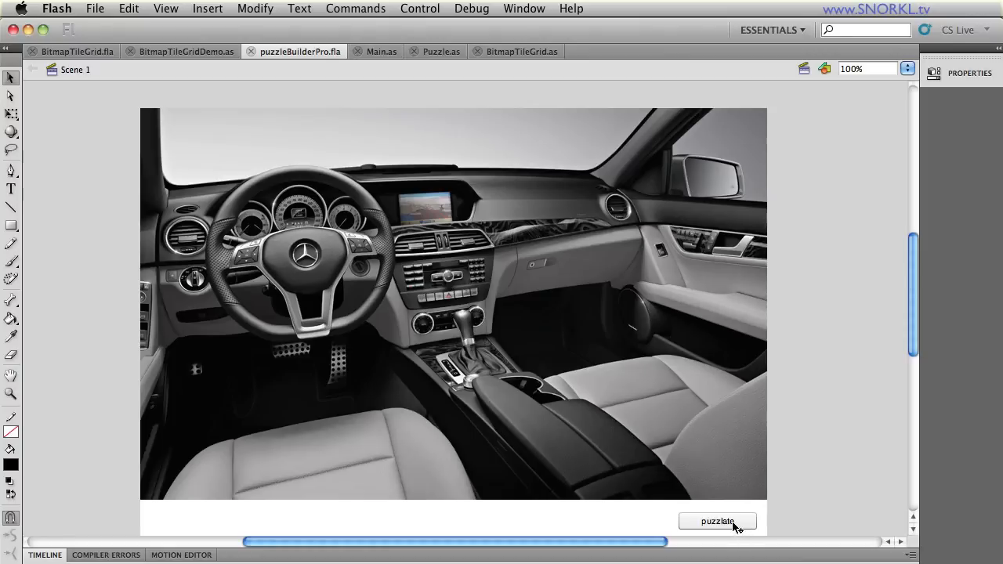
Test puzzleBuilderPro and cut the car photo into shuffled tiles with puzzlate.
click(736, 524)
click(792, 504)
key(super+Return)
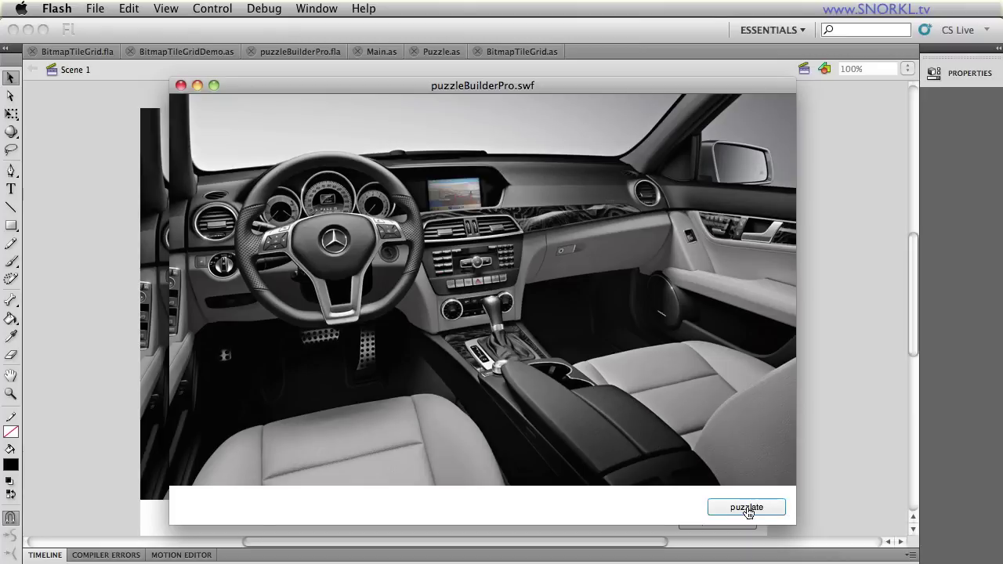
click(748, 509)
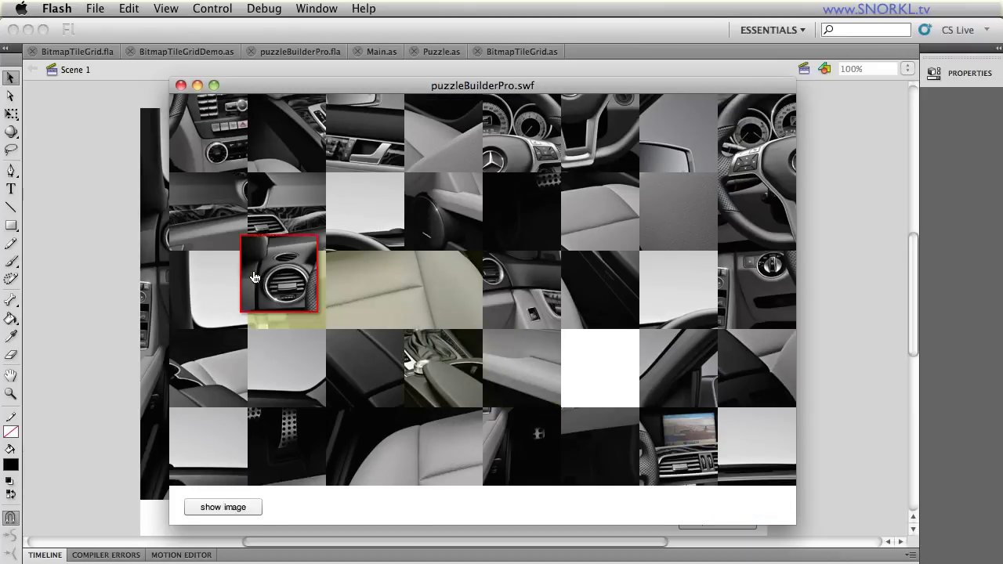
Drag a few car tiles around, preview the complete image twice, and close the test.
drag(594, 380, 208, 211)
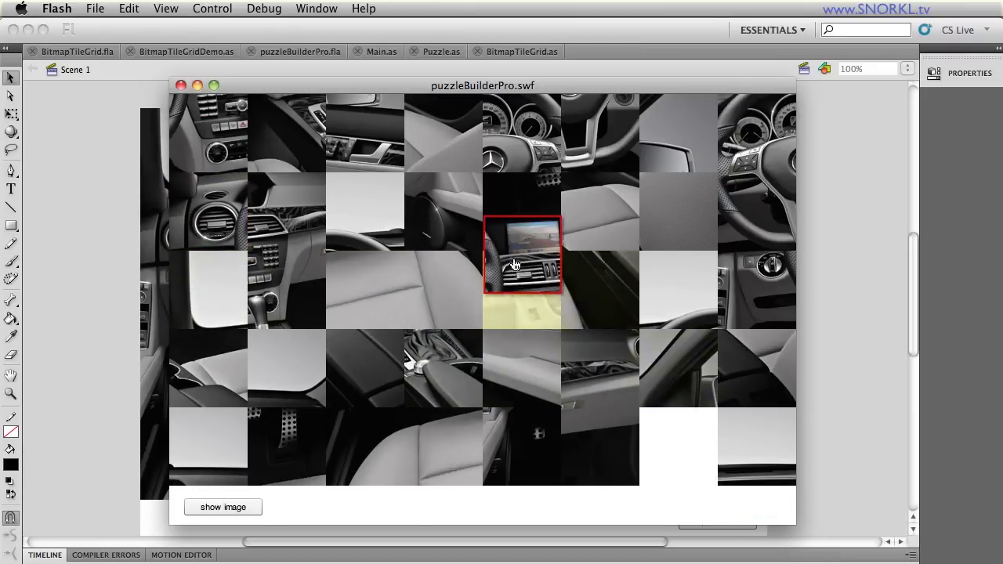
drag(704, 462, 522, 212)
mouse_move(599, 292)
mouse_down()
mouse_move(538, 312)
mouse_move(522, 290)
mouse_move(443, 290)
mouse_move(440, 364)
mouse_up()
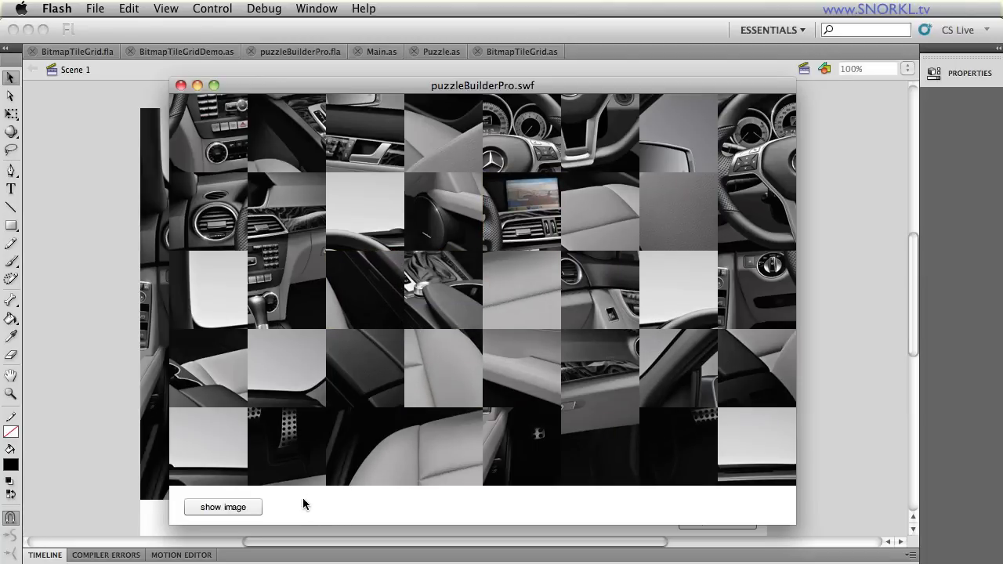
click(235, 507)
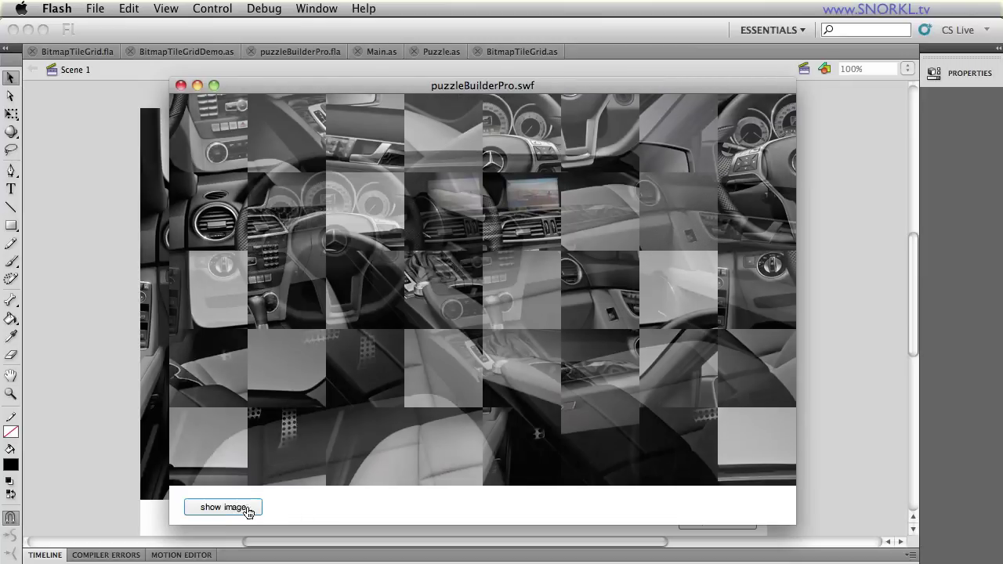
click(235, 507)
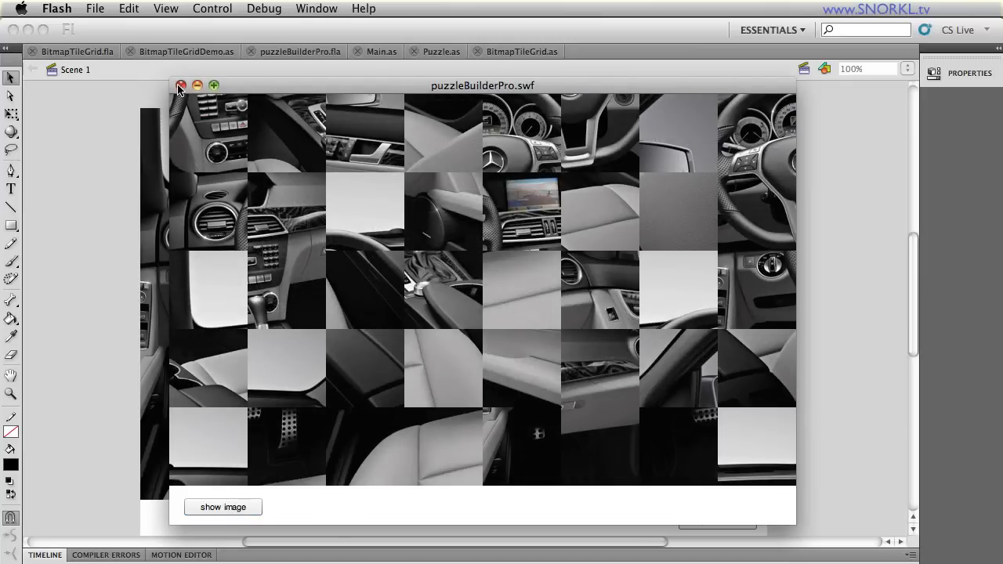
click(180, 85)
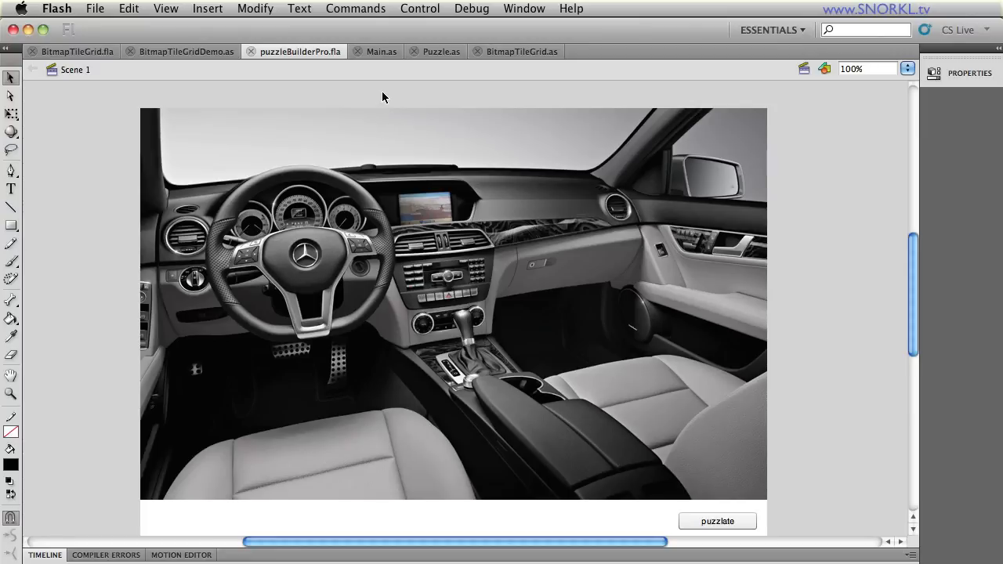
Switch back to the BitmapTileGridDemo.as code.
click(186, 52)
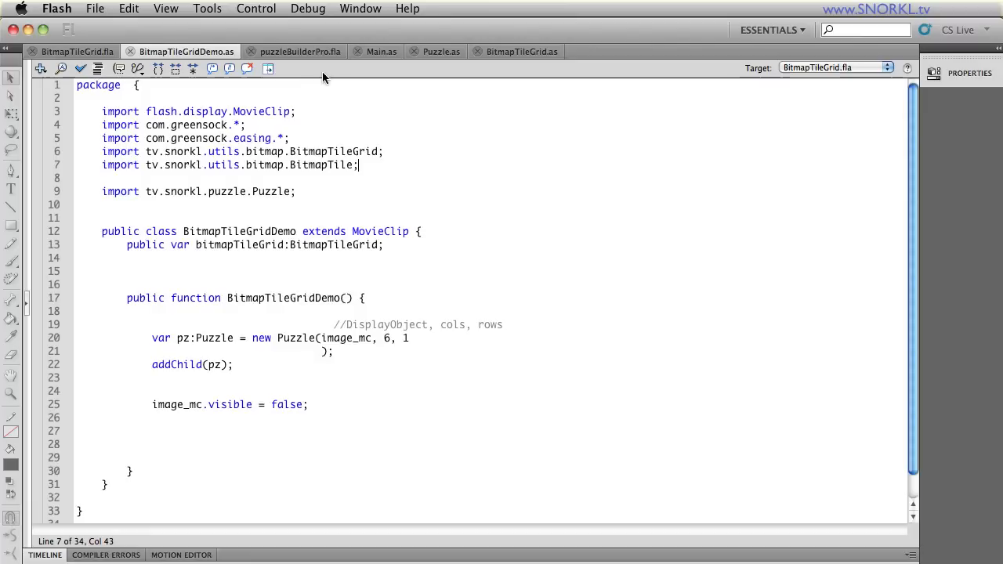
Review BitmapTileGrid.as and the puzzleBuilderPro stage, then show Puzzle.as.
click(500, 51)
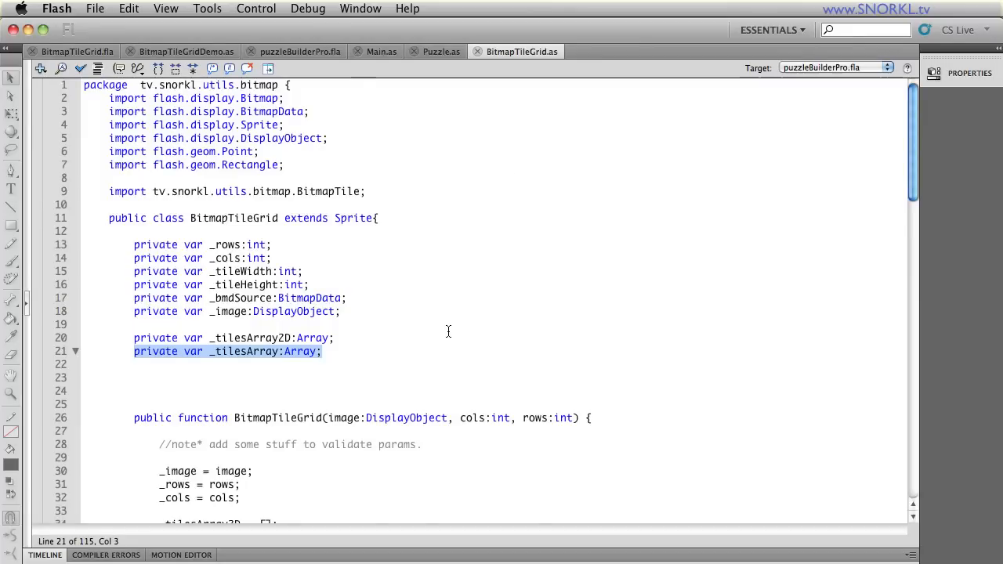
scroll(454, 313, down, 10)
scroll(450, 322, down, 10)
scroll(450, 324, down, 5)
scroll(449, 323, down, 5)
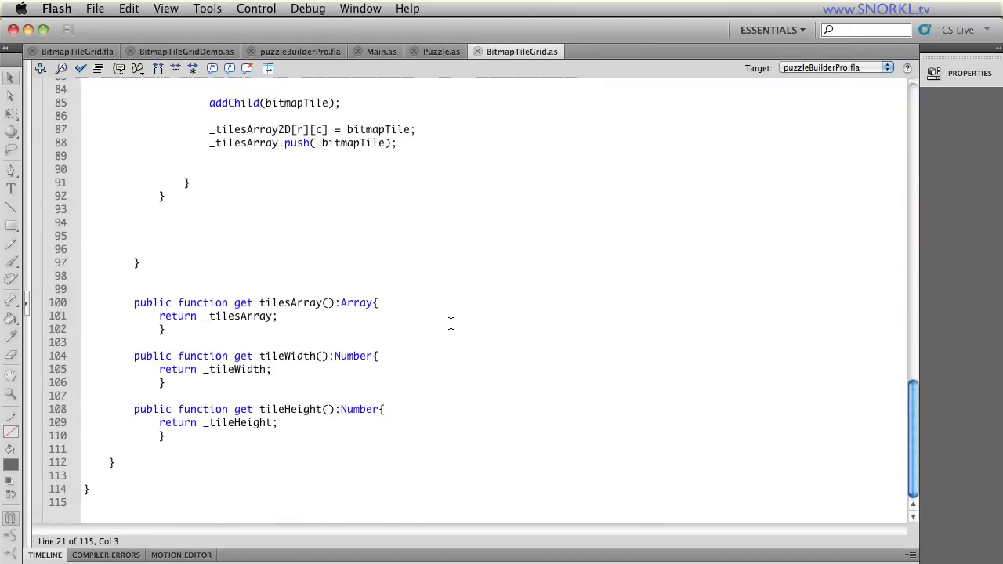
scroll(450, 322, up, 15)
scroll(449, 322, up, 10)
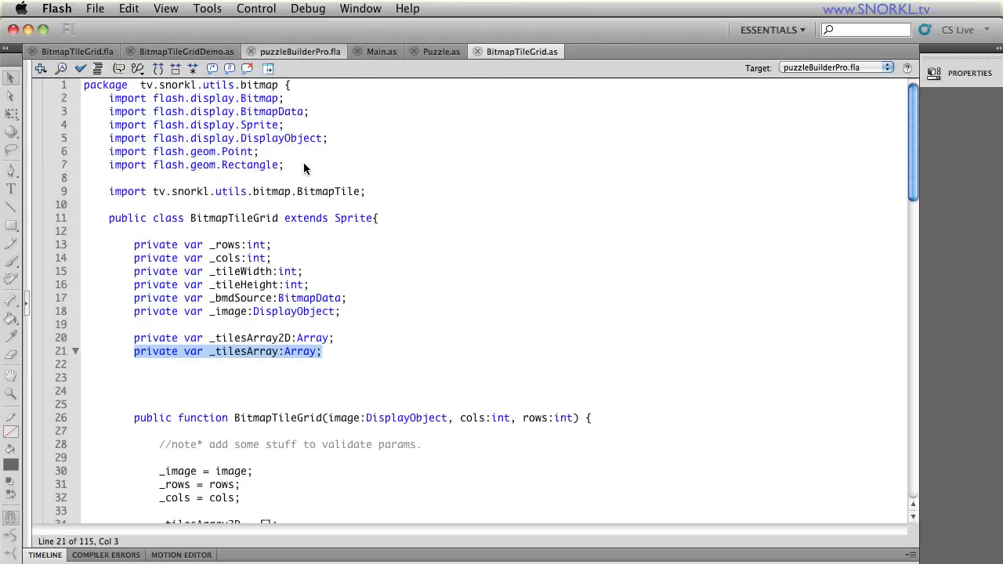
click(300, 51)
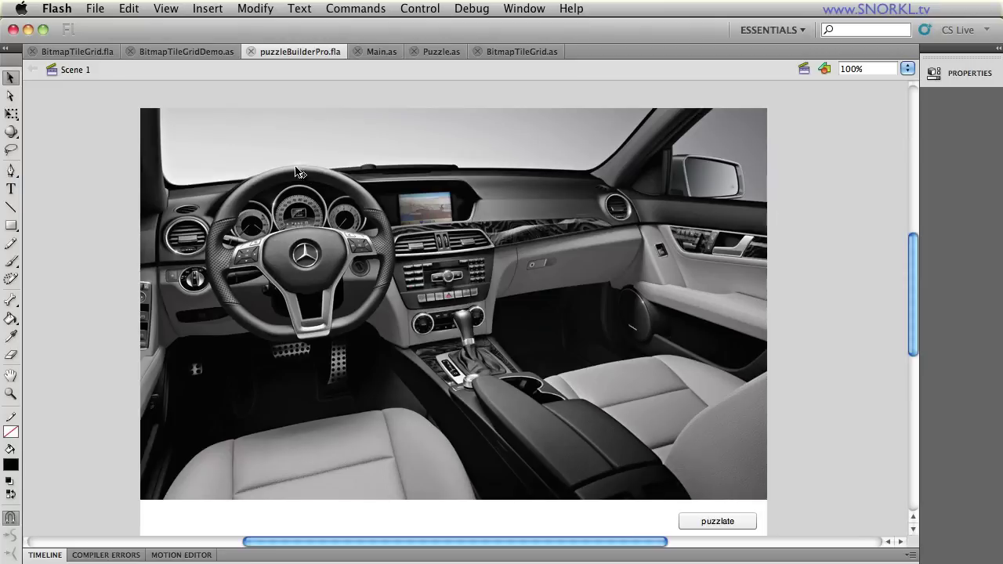
click(439, 51)
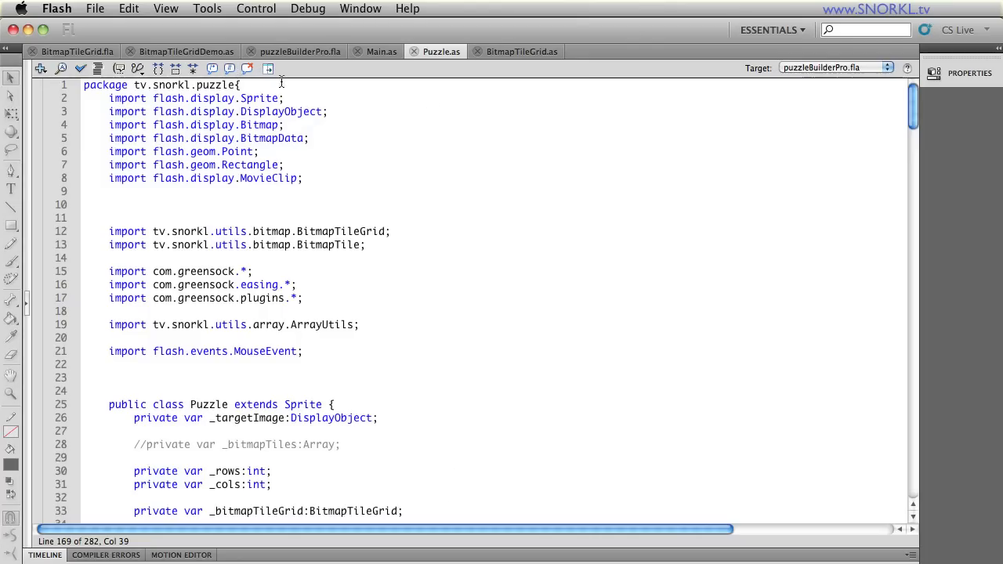
In Main.as change the Puzzle grid from 8,10 to 40,50, save, and test.
click(381, 52)
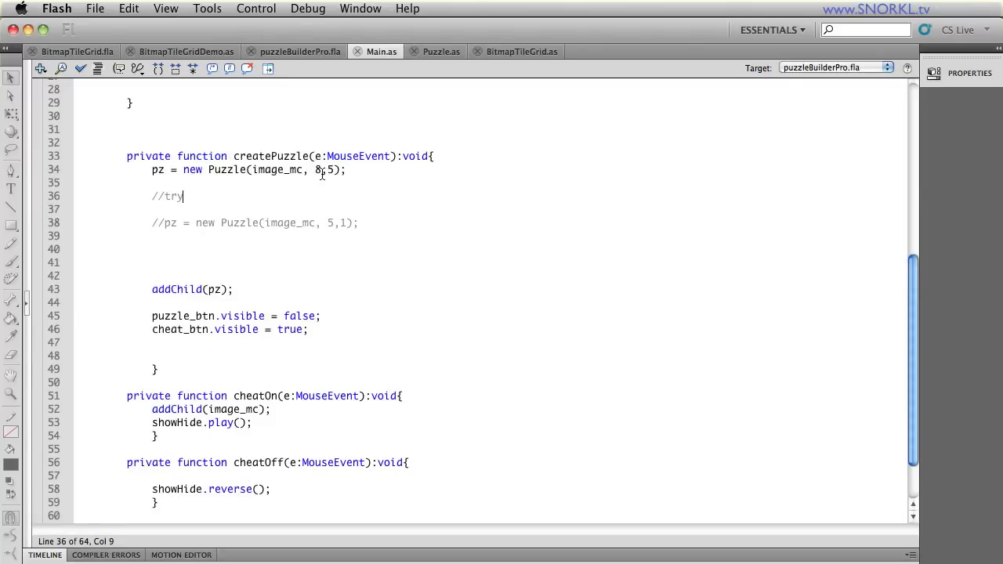
double_click(318, 170)
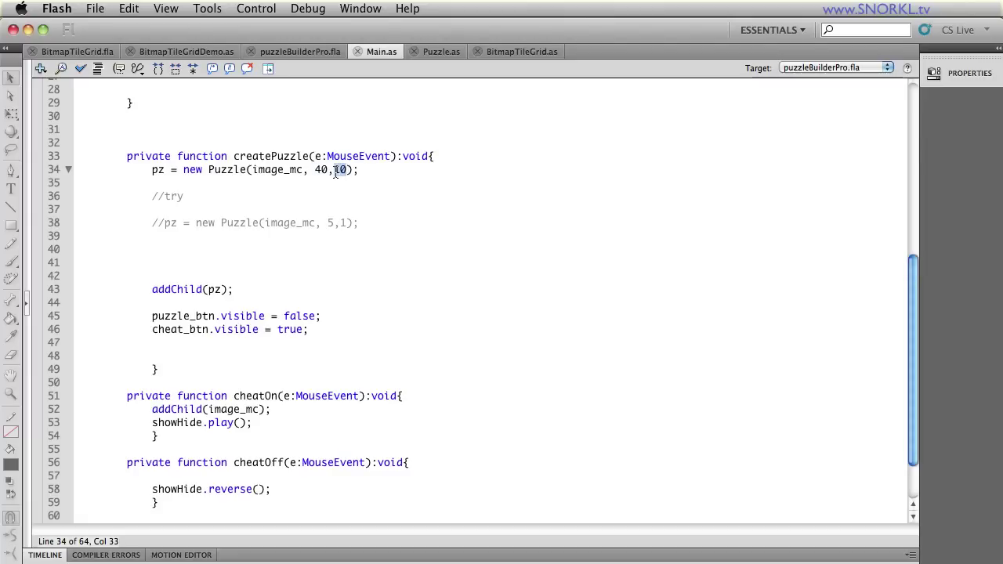
double_click(338, 169)
text(50)
key(super+s)
key(super+Return)
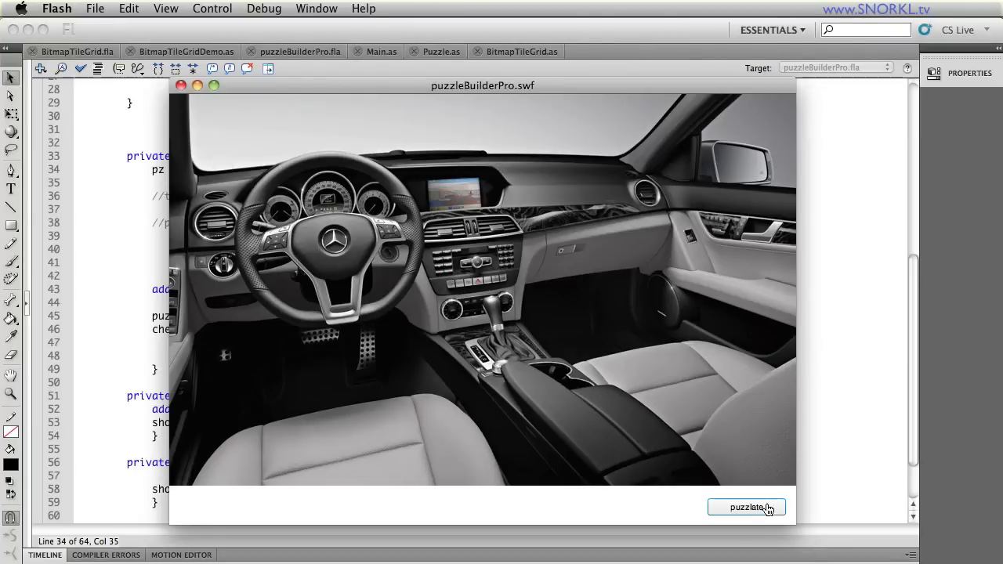
Puzzlate the car image in the test movie, then return to Main.as.
click(746, 506)
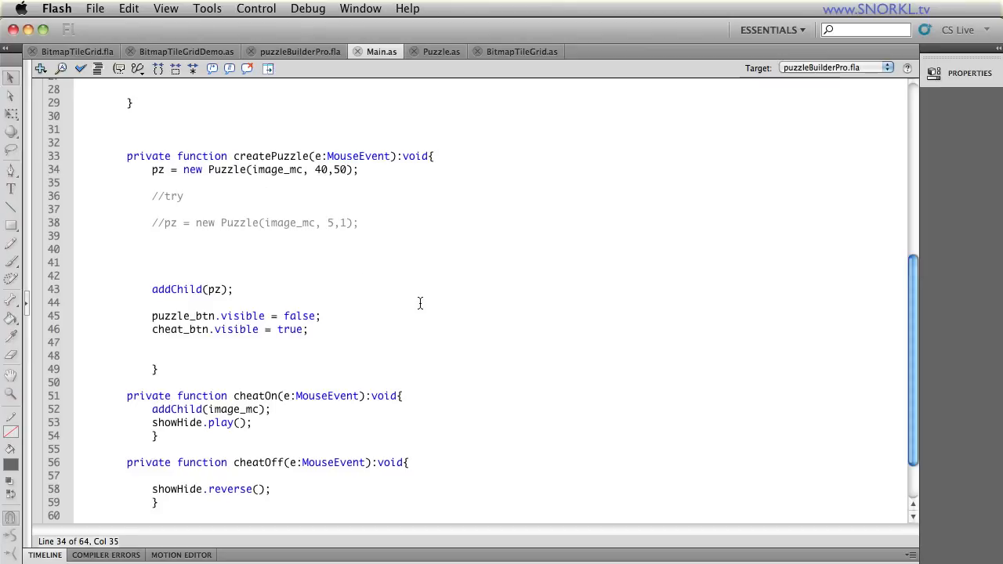
click(420, 303)
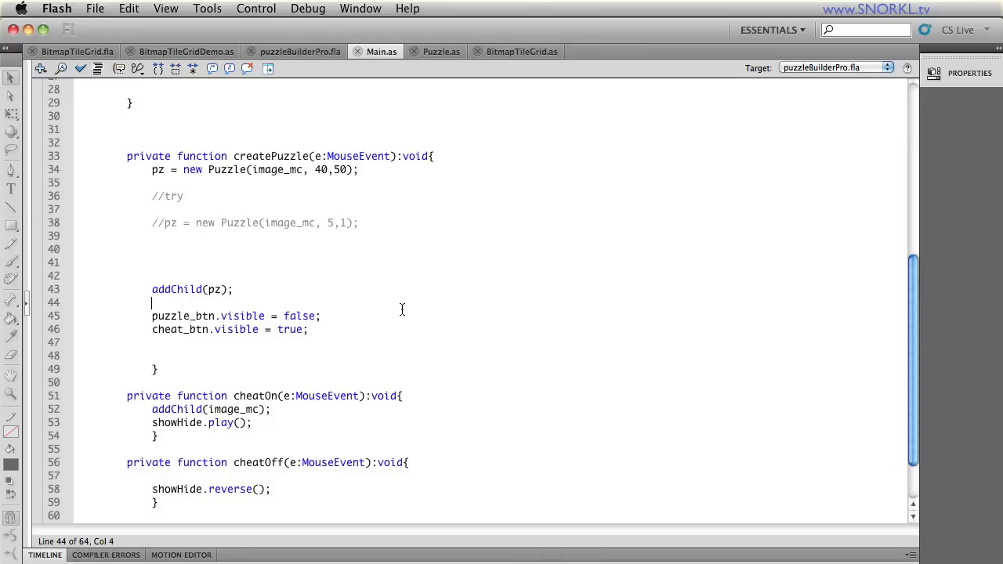
scroll(404, 311, up, 10)
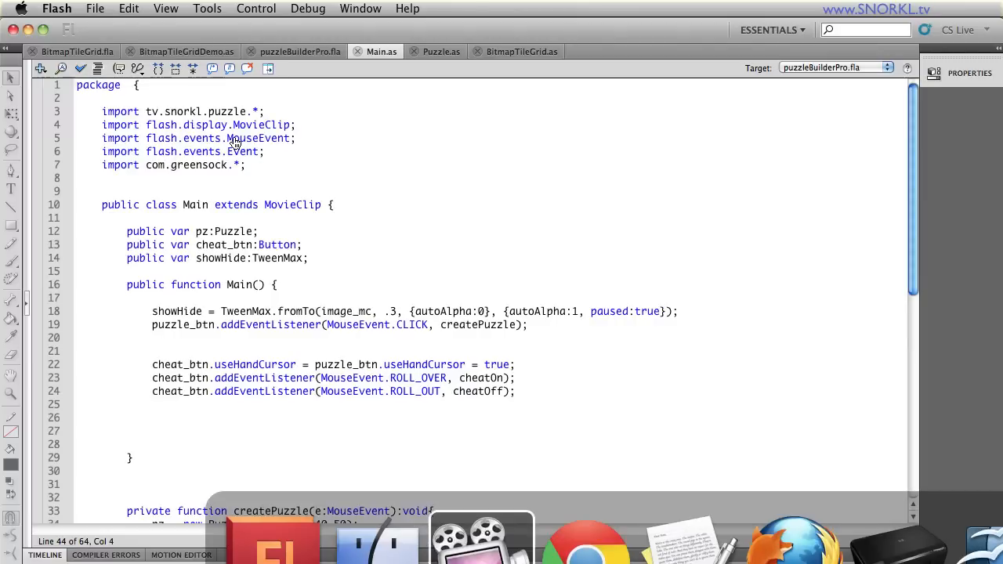
Switch to Chrome's AS3 101 Activetuts+ page and load the OOP Inheritance, Setters & Getters tutorial.
key(super+Tab)
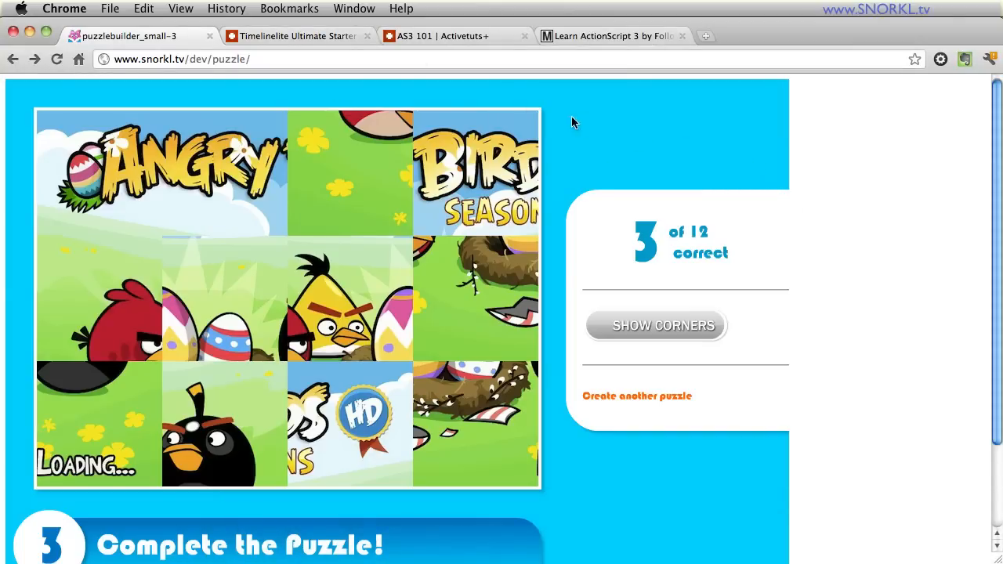
click(438, 36)
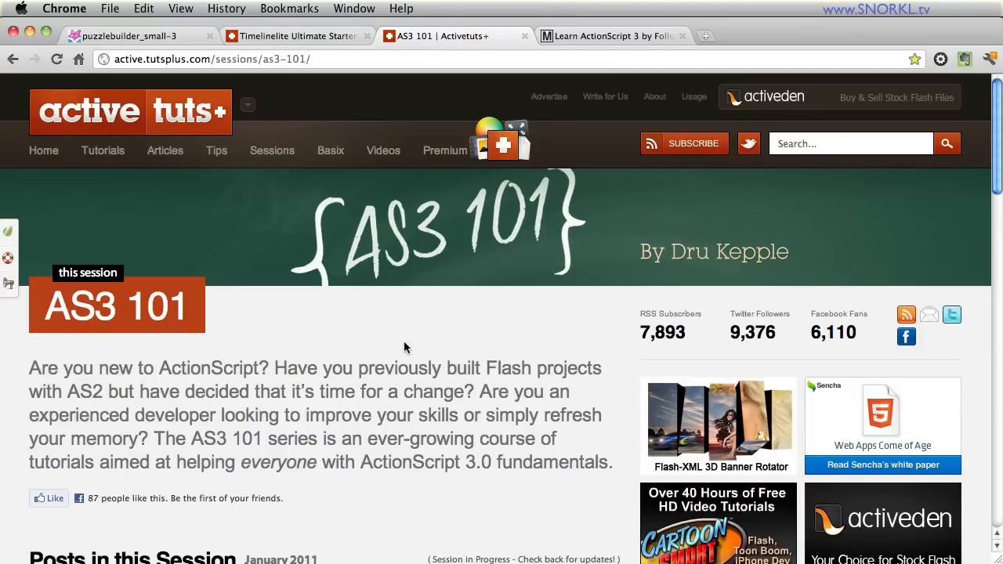
scroll(403, 347, down, 2)
scroll(404, 347, down, 2)
scroll(403, 347, down, 2)
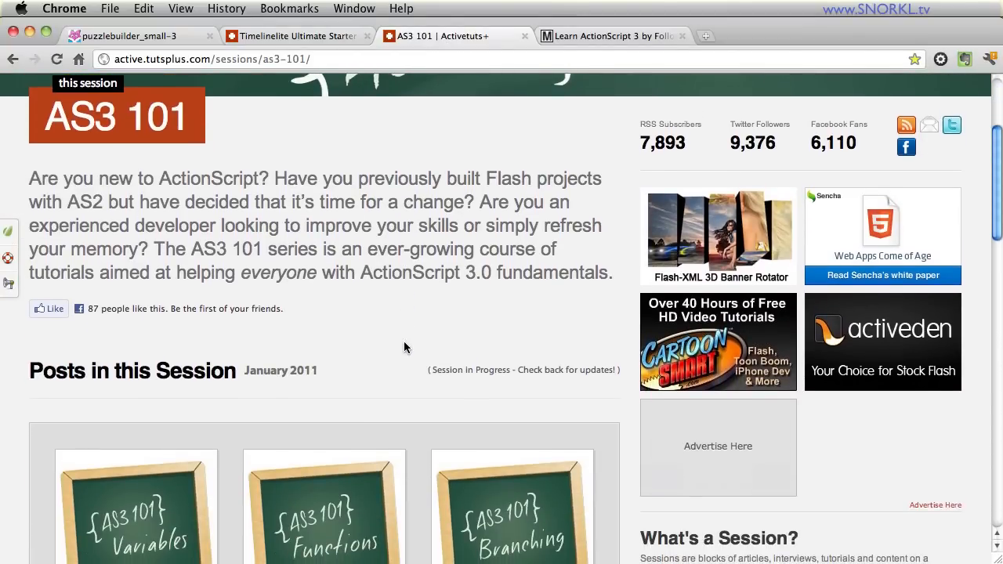
scroll(403, 347, down, 2)
scroll(404, 347, down, 2)
scroll(404, 347, down, 2)
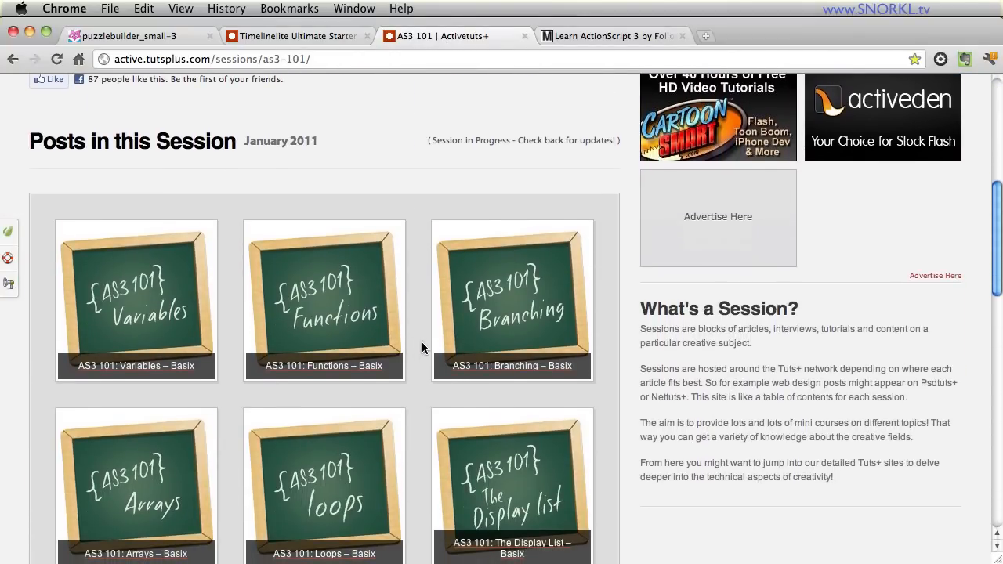
scroll(422, 347, down, 3)
scroll(422, 347, down, 3)
scroll(421, 347, down, 3)
scroll(421, 347, down, 3)
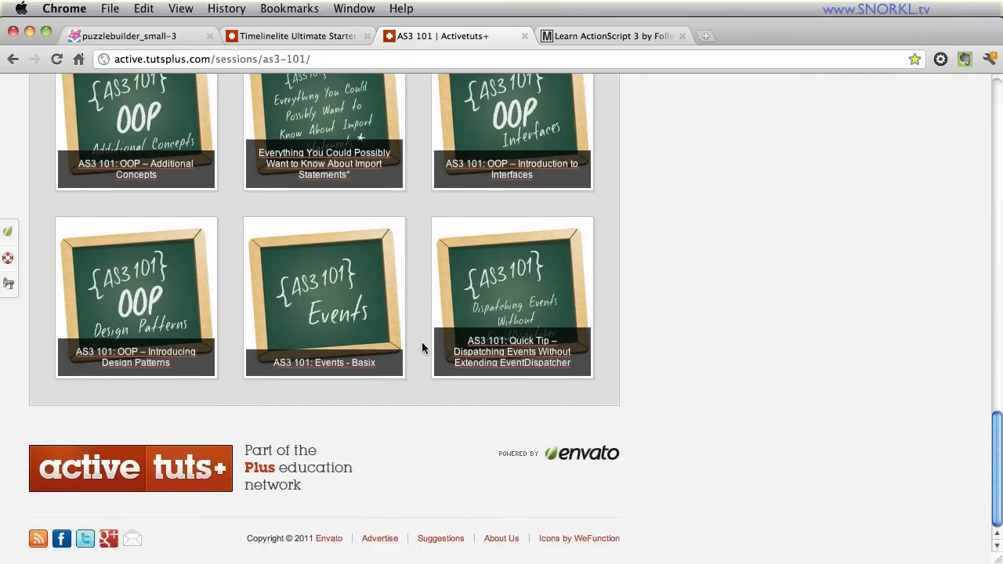
scroll(421, 347, up, 3)
scroll(421, 347, up, 3)
scroll(421, 347, up, 3)
scroll(422, 347, up, 3)
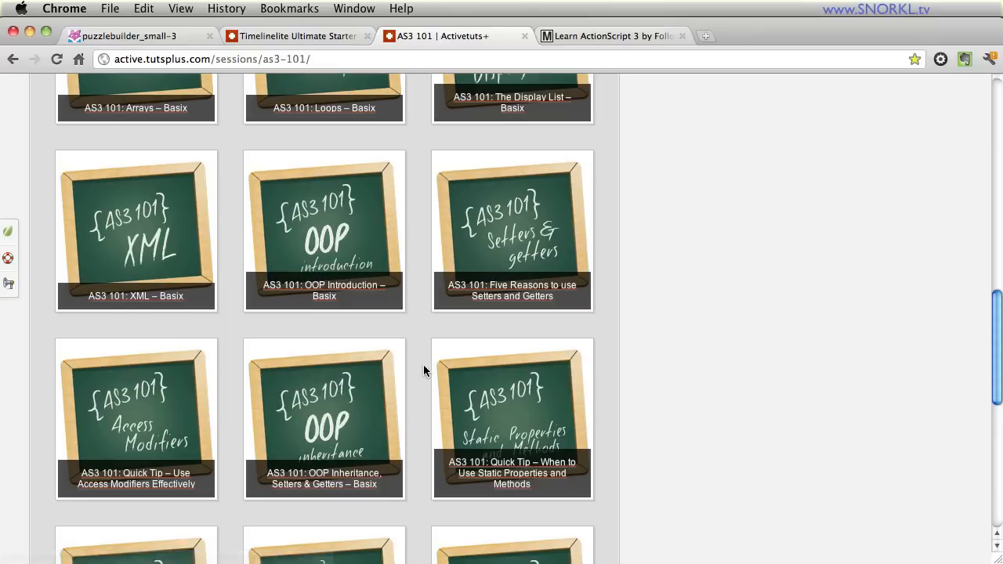
scroll(423, 370, down, 2)
scroll(423, 369, down, 2)
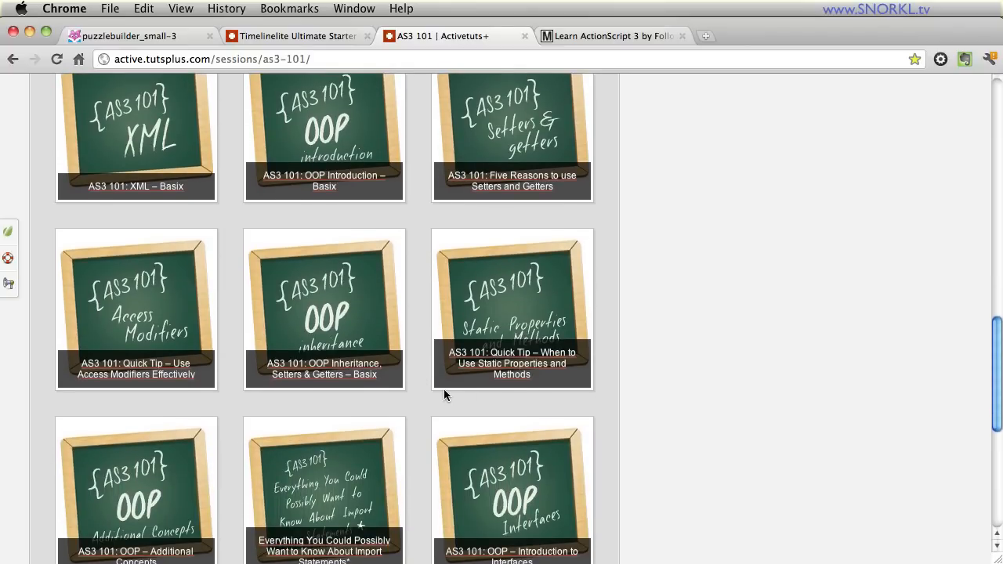
click(337, 381)
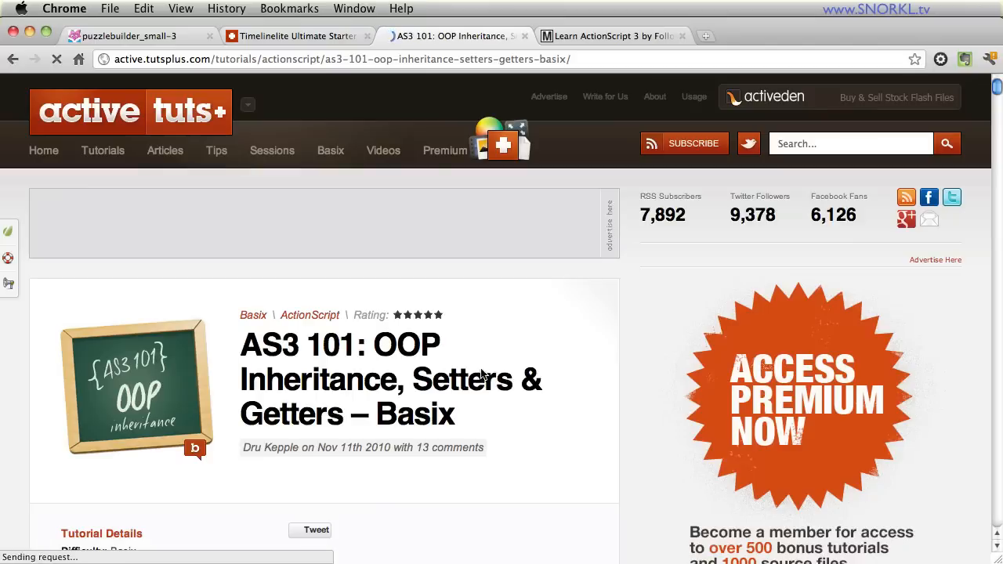
scroll(615, 399, down, 3)
scroll(615, 400, down, 3)
scroll(615, 399, down, 3)
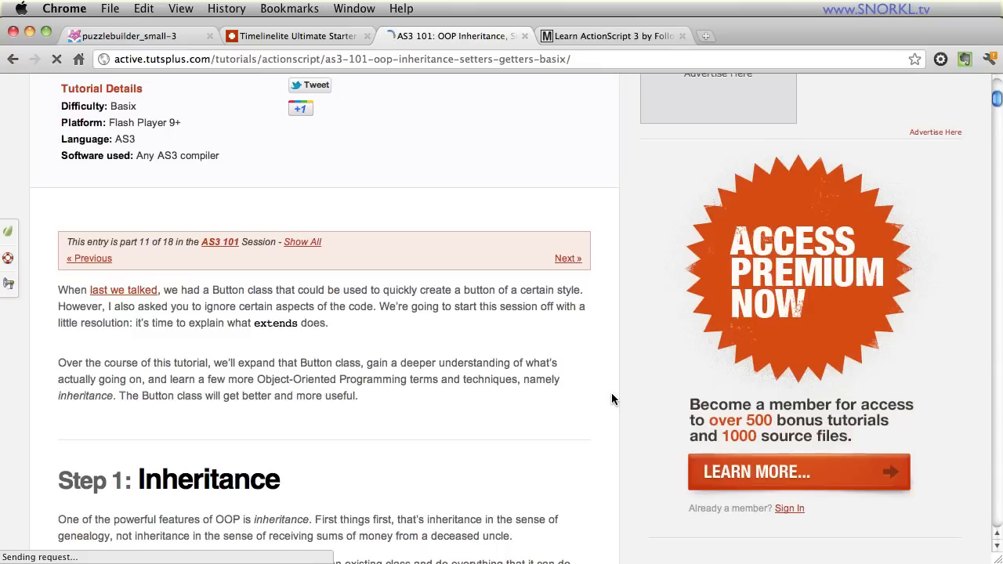
scroll(614, 399, down, 3)
scroll(611, 398, down, 4)
scroll(611, 398, down, 4)
scroll(611, 399, down, 4)
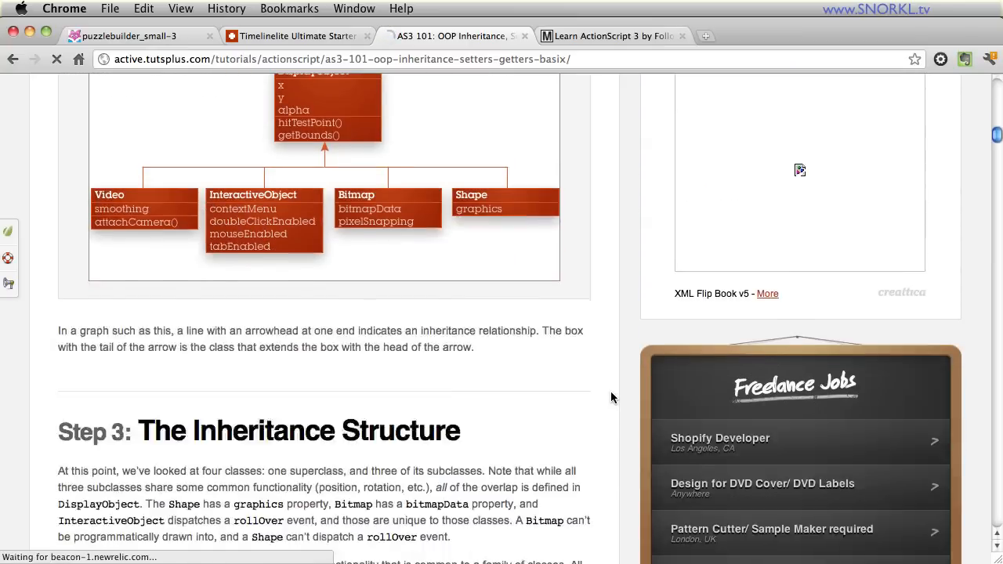
scroll(611, 388, down, 2)
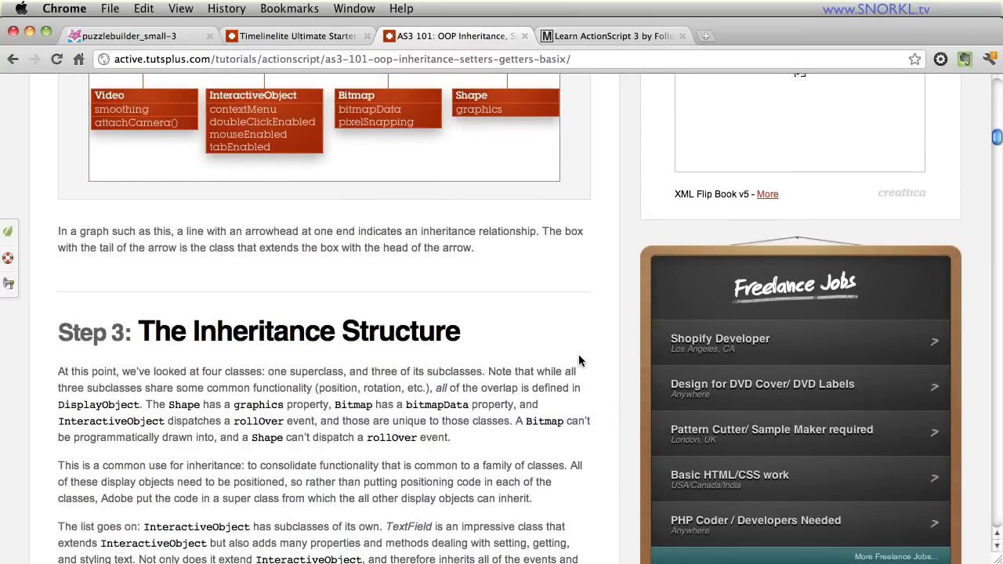
scroll(573, 345, up, 5)
scroll(617, 411, down, 2)
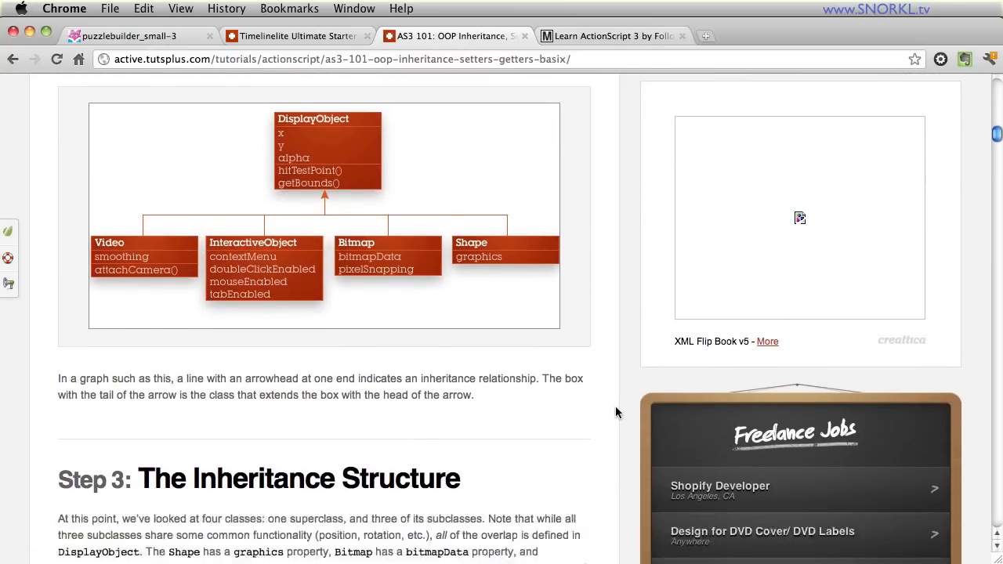
scroll(617, 411, down, 5)
scroll(616, 411, down, 5)
scroll(617, 412, down, 5)
scroll(617, 412, down, 5)
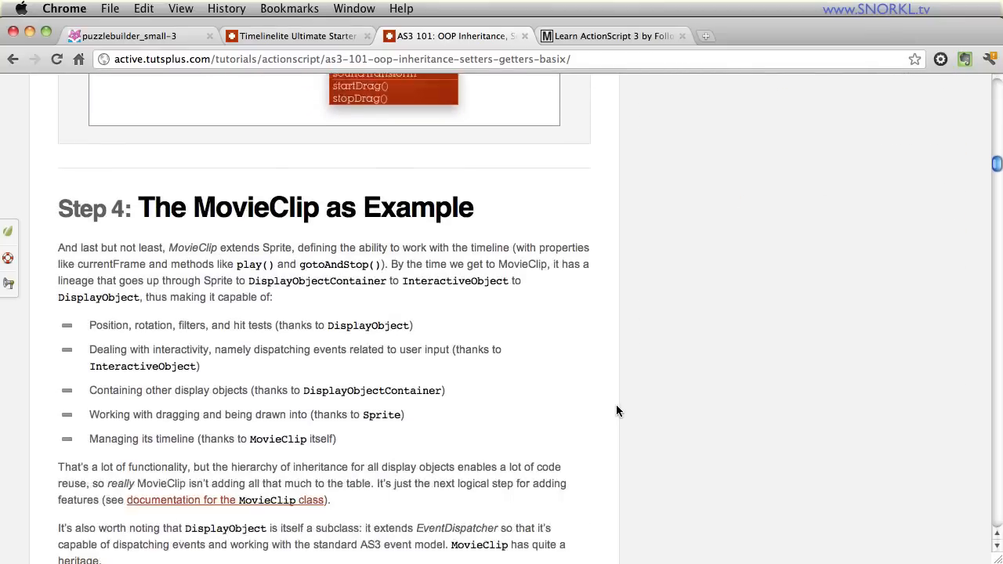
scroll(616, 412, down, 5)
scroll(616, 411, down, 5)
scroll(617, 411, down, 5)
scroll(617, 411, down, 5)
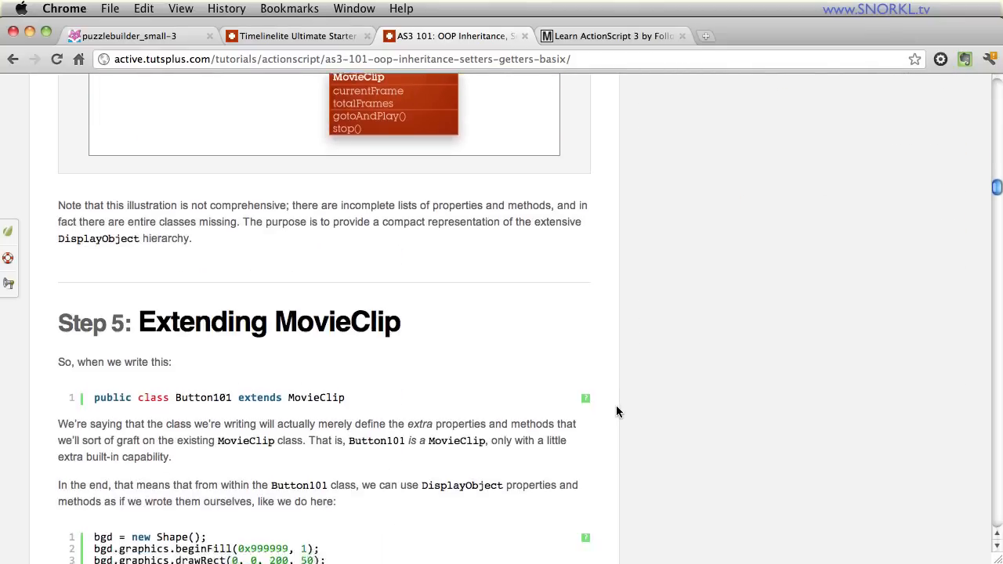
scroll(616, 411, down, 5)
scroll(617, 411, down, 5)
scroll(616, 411, down, 5)
scroll(617, 412, down, 5)
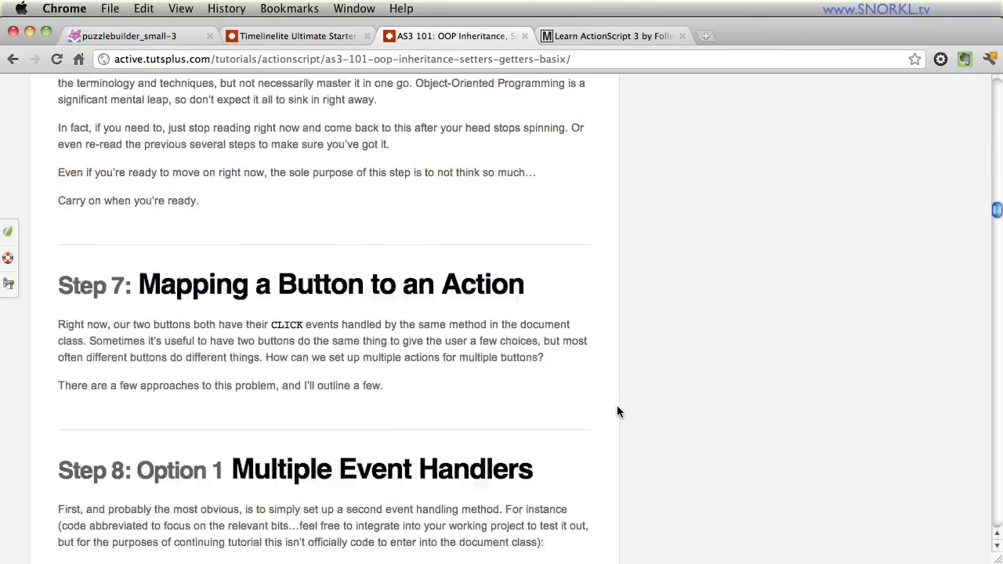
scroll(616, 411, down, 5)
scroll(616, 411, down, 5)
scroll(617, 412, down, 5)
scroll(616, 412, down, 5)
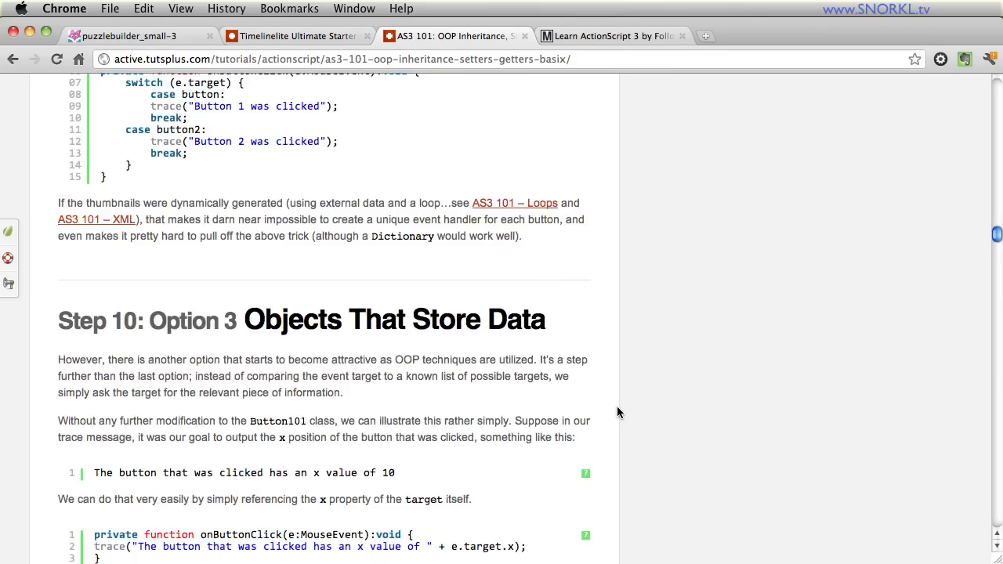
scroll(617, 411, down, 5)
scroll(616, 411, down, 5)
scroll(616, 411, down, 5)
scroll(616, 412, down, 5)
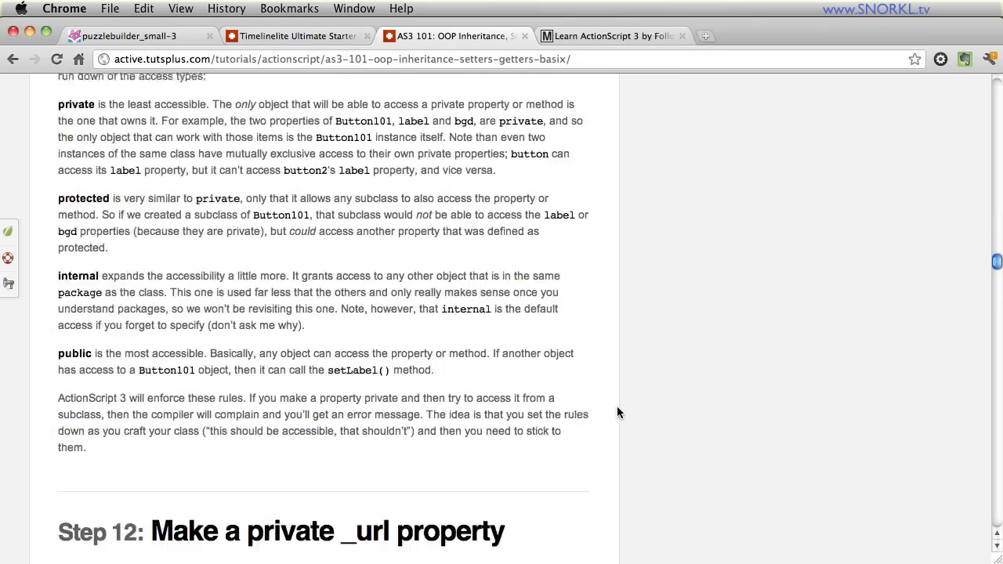
scroll(617, 411, down, 5)
scroll(617, 411, down, 5)
scroll(617, 411, down, 5)
scroll(617, 411, down, 5)
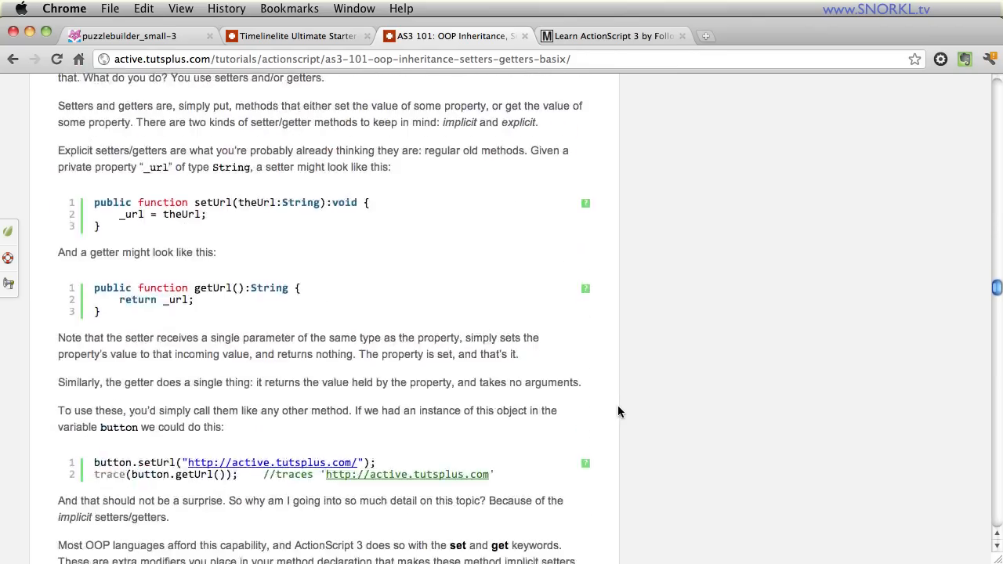
scroll(617, 412, up, 10)
scroll(617, 411, up, 15)
scroll(618, 411, up, 10)
scroll(618, 411, up, 10)
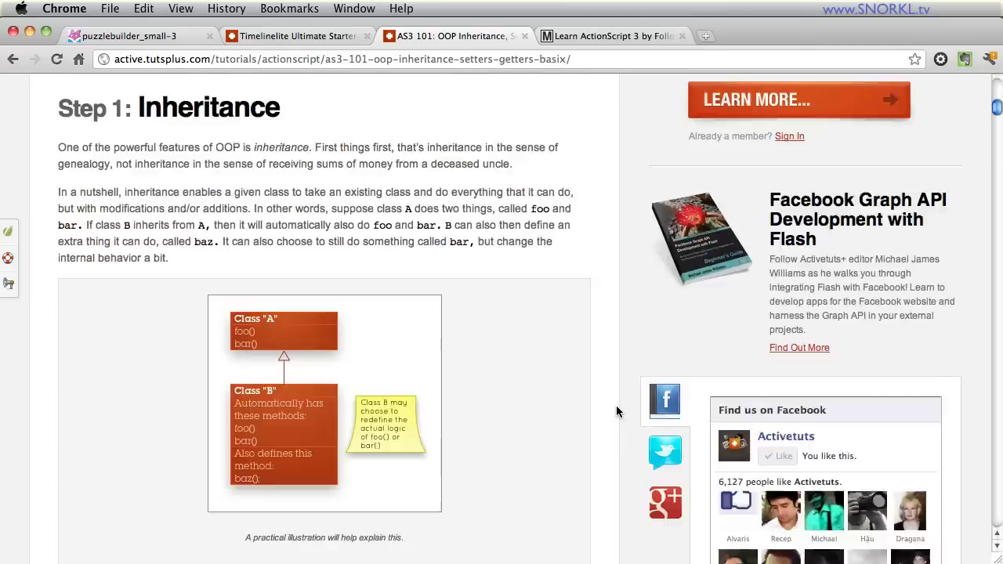
scroll(617, 412, up, 10)
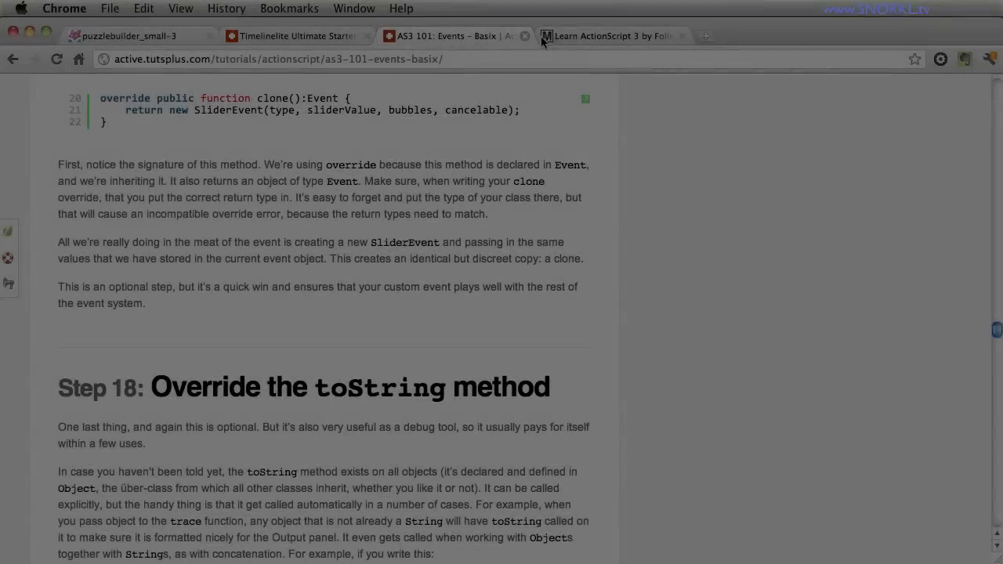
click(581, 35)
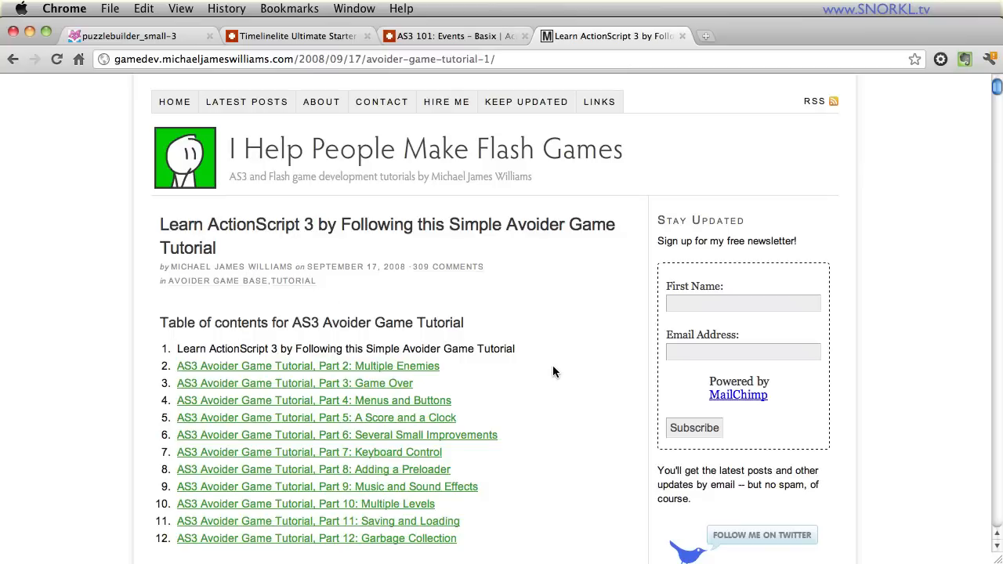
scroll(570, 364, down, 3)
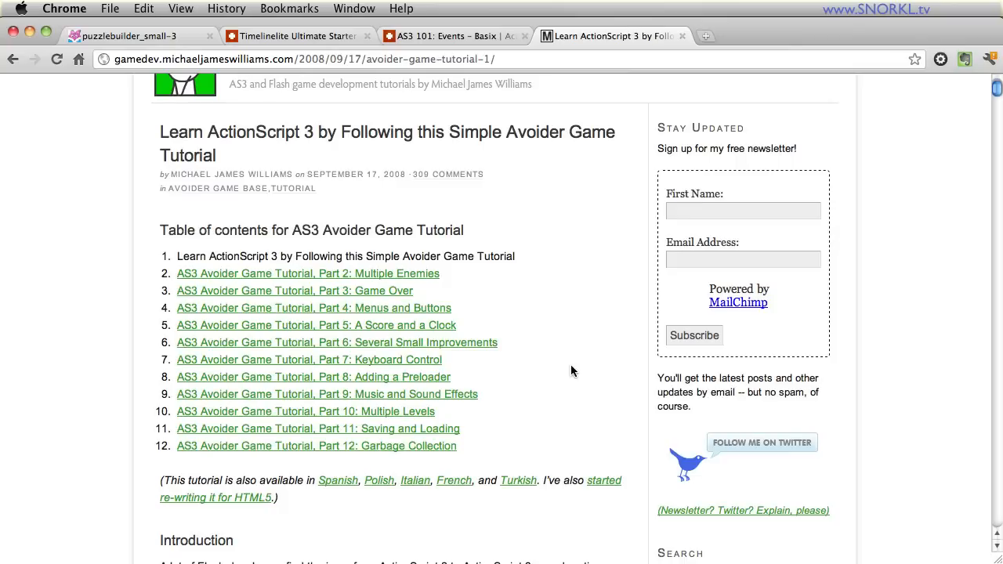
key(super+Tab)
scroll(610, 375, up, 3)
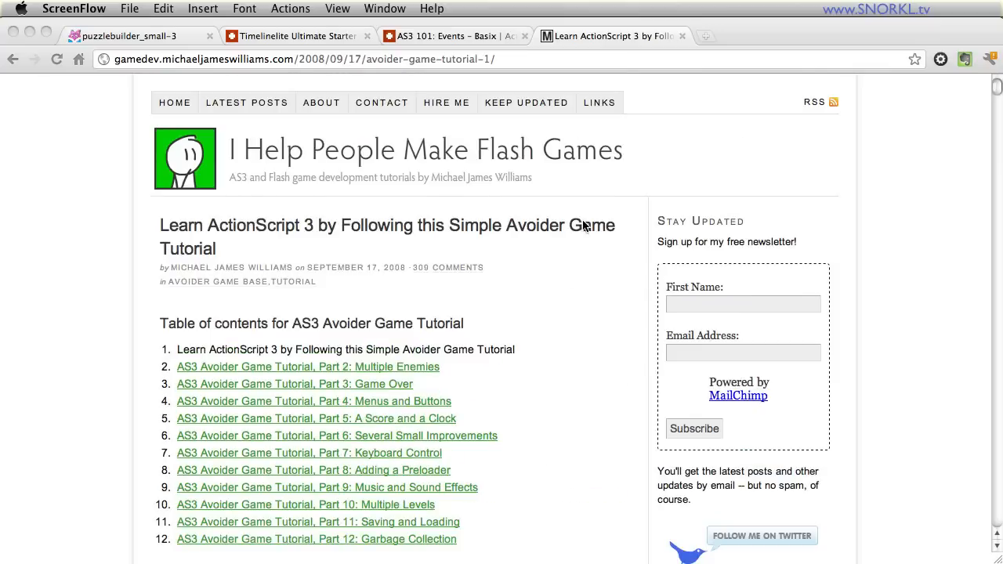
click(177, 240)
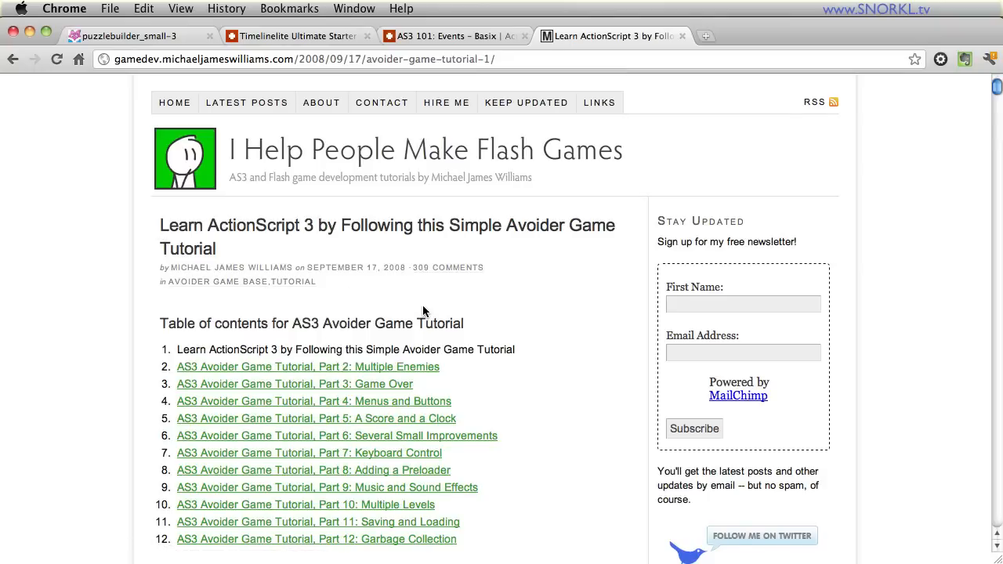
scroll(503, 389, down, 2)
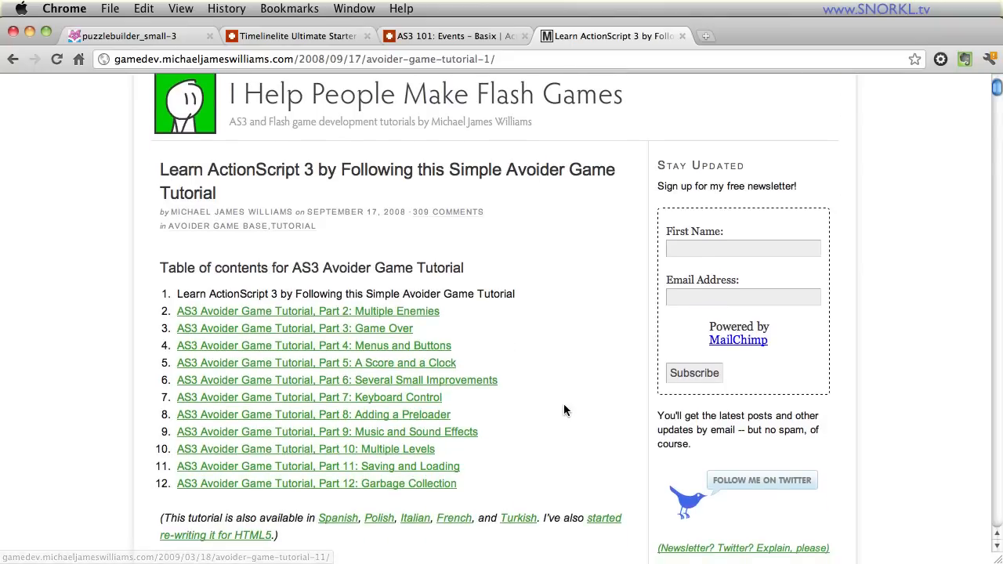
scroll(563, 403, down, 1)
scroll(563, 403, down, 2)
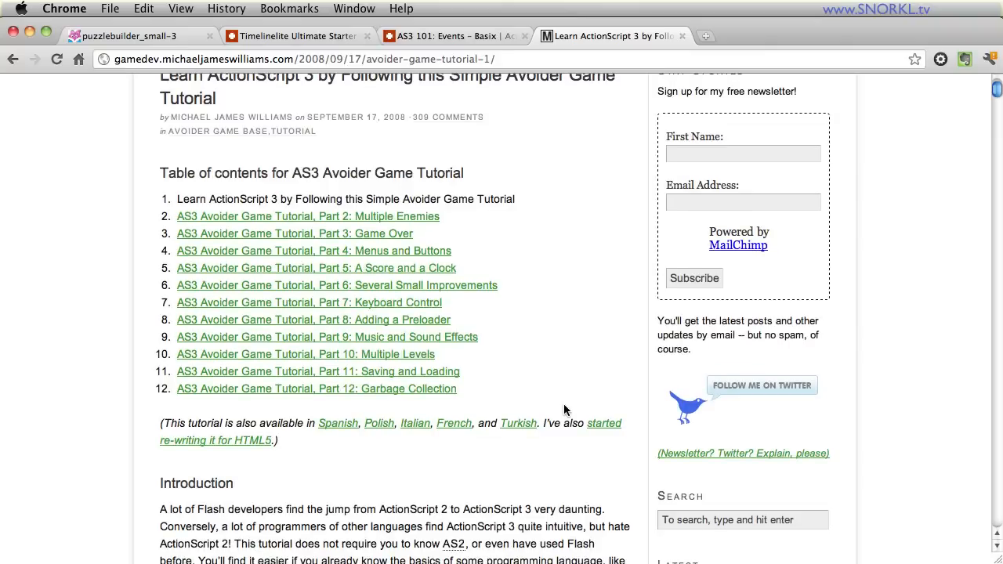
scroll(614, 431, down, 2)
scroll(614, 430, down, 3)
scroll(618, 434, down, 3)
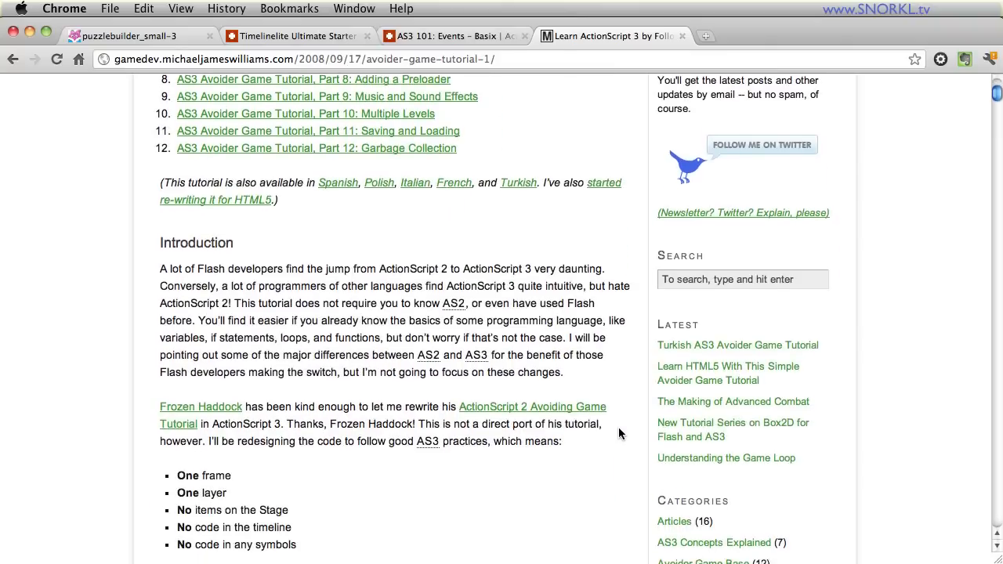
scroll(618, 433, down, 3)
scroll(619, 434, down, 3)
scroll(618, 433, down, 3)
scroll(618, 432, down, 3)
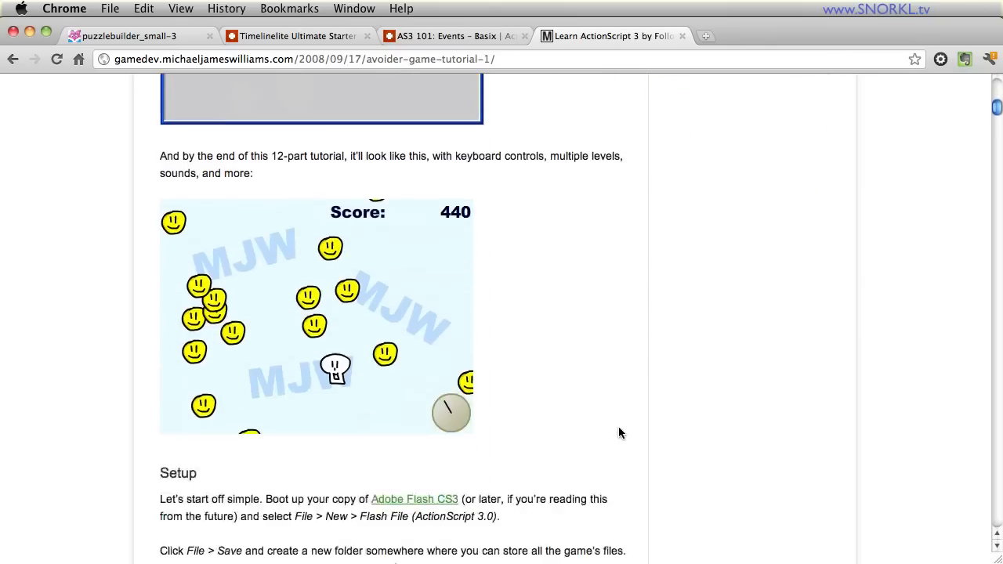
scroll(618, 433, down, 3)
scroll(618, 433, down, 3)
scroll(618, 432, down, 3)
scroll(618, 432, down, 3)
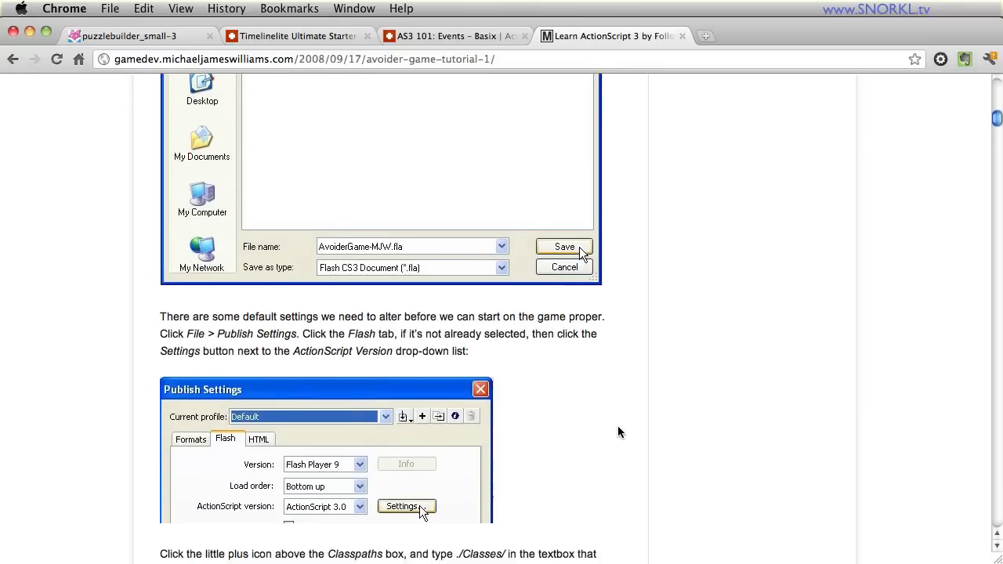
scroll(618, 433, down, 3)
scroll(618, 432, down, 3)
scroll(618, 432, down, 2)
scroll(618, 433, down, 3)
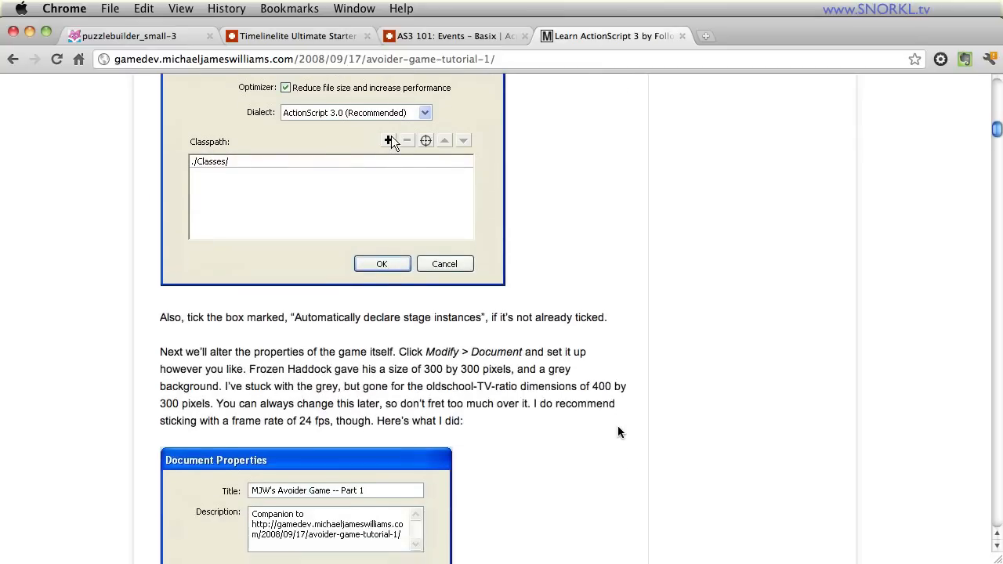
scroll(618, 433, down, 3)
scroll(618, 432, down, 3)
scroll(618, 432, down, 2)
scroll(618, 433, down, 3)
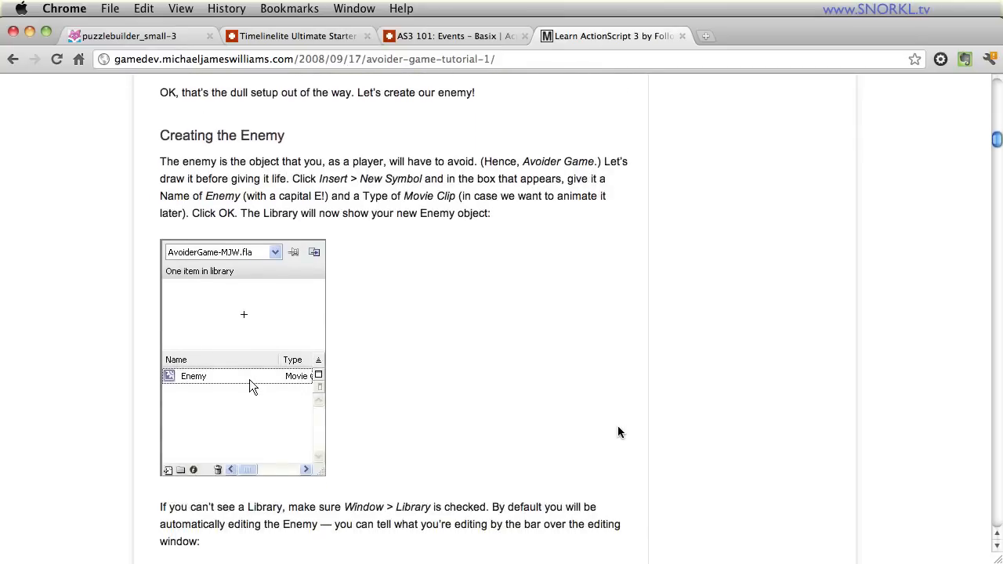
scroll(618, 432, down, 3)
scroll(618, 432, down, 3)
scroll(618, 433, down, 3)
scroll(618, 433, down, 3)
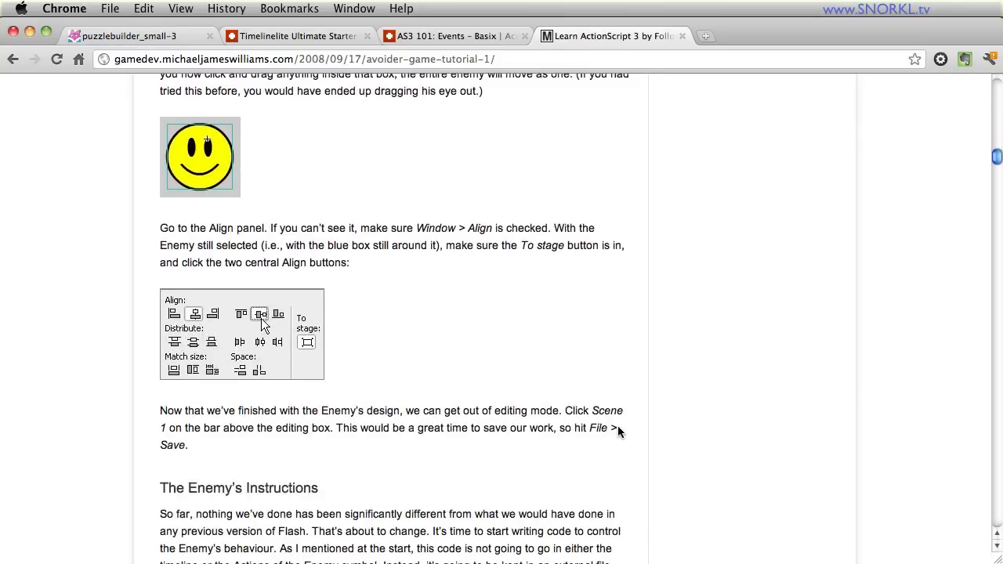
scroll(618, 433, down, 3)
scroll(618, 432, down, 3)
scroll(618, 433, down, 3)
scroll(617, 425, down, 3)
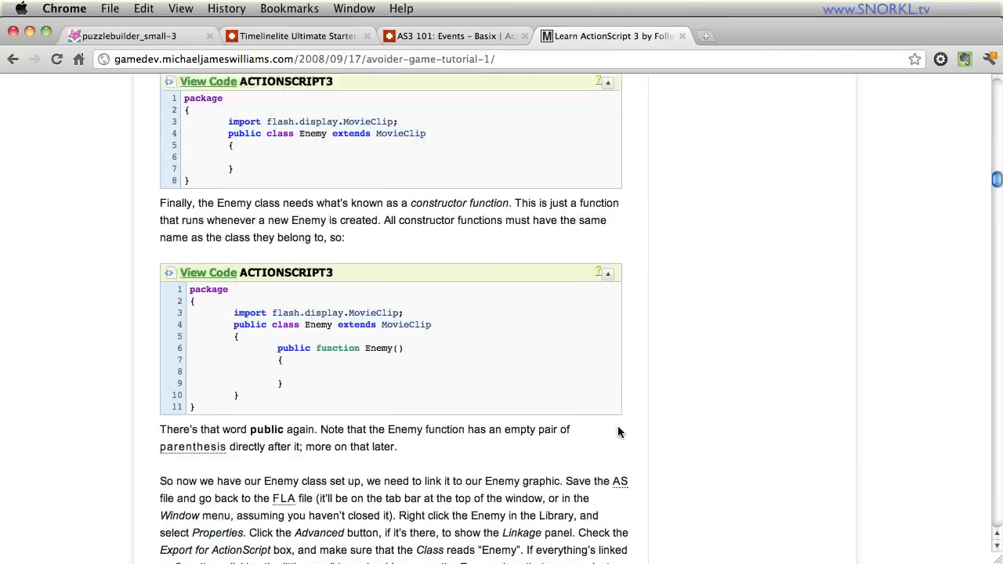
scroll(617, 425, down, 2)
scroll(617, 426, down, 4)
scroll(617, 425, down, 3)
scroll(618, 429, down, 3)
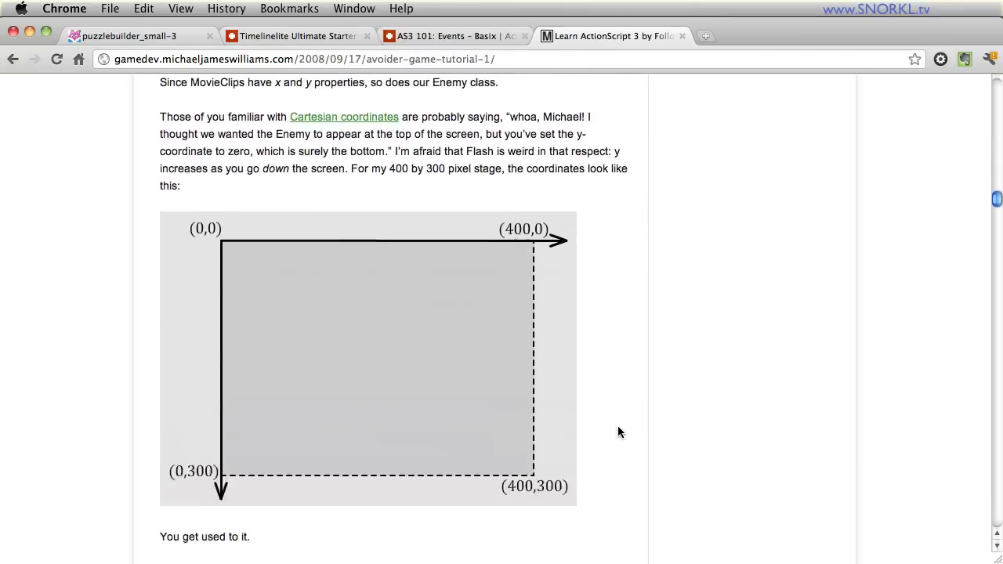
scroll(618, 429, down, 3)
scroll(618, 429, down, 4)
scroll(618, 430, down, 3)
scroll(618, 432, down, 3)
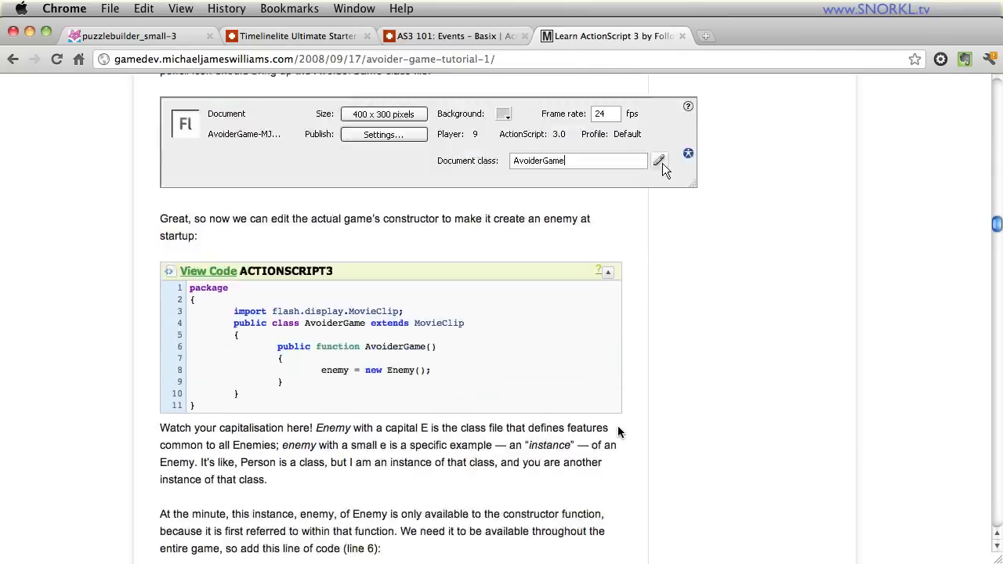
scroll(618, 432, down, 3)
scroll(618, 433, down, 4)
scroll(618, 433, down, 2)
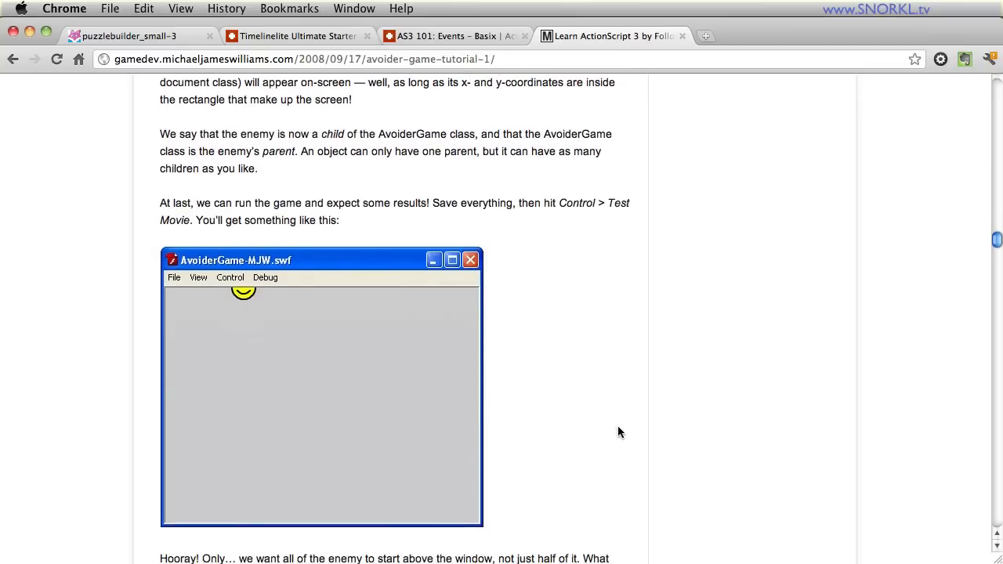
scroll(617, 431, down, 4)
scroll(618, 432, down, 3)
scroll(618, 432, down, 3)
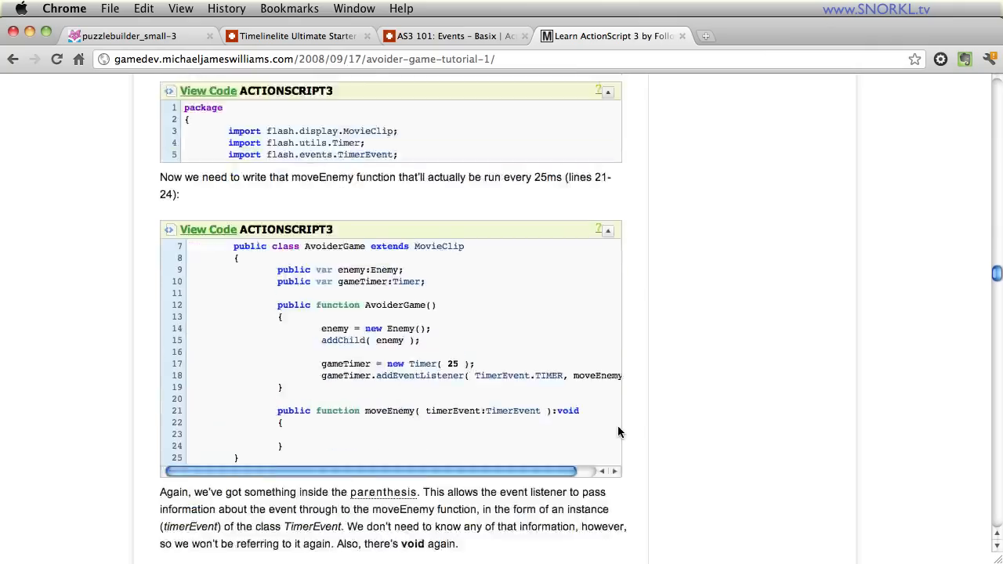
scroll(617, 431, down, 4)
scroll(617, 425, down, 4)
scroll(618, 425, down, 3)
scroll(638, 424, up, 4)
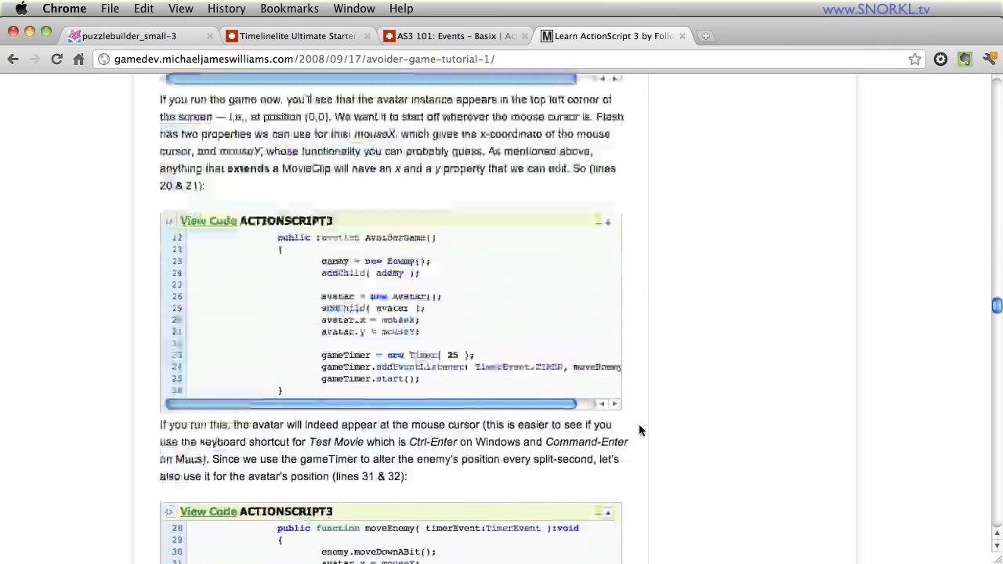
scroll(639, 424, up, 6)
scroll(638, 424, up, 5)
scroll(639, 424, up, 5)
scroll(638, 424, up, 5)
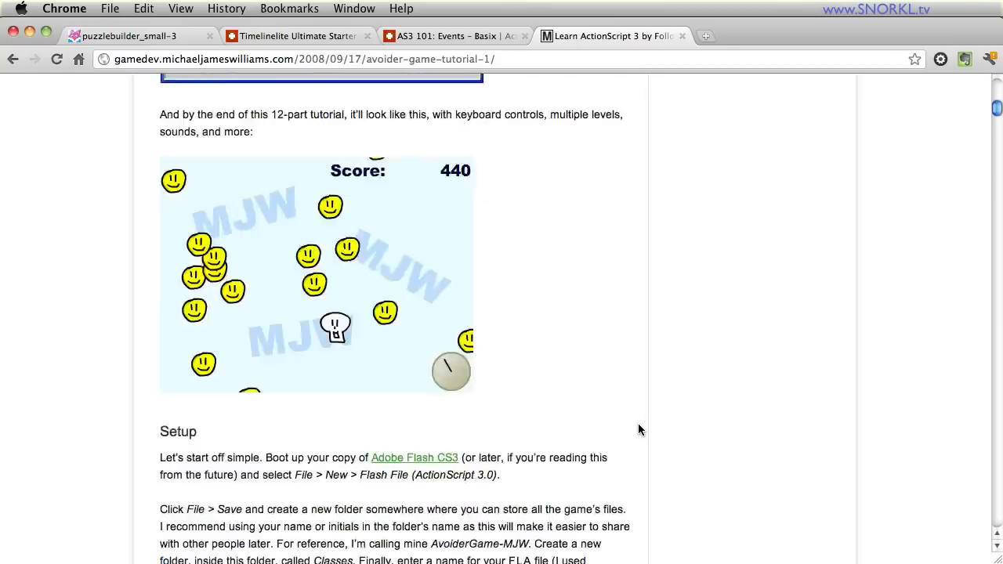
scroll(639, 424, up, 5)
scroll(639, 428, up, 5)
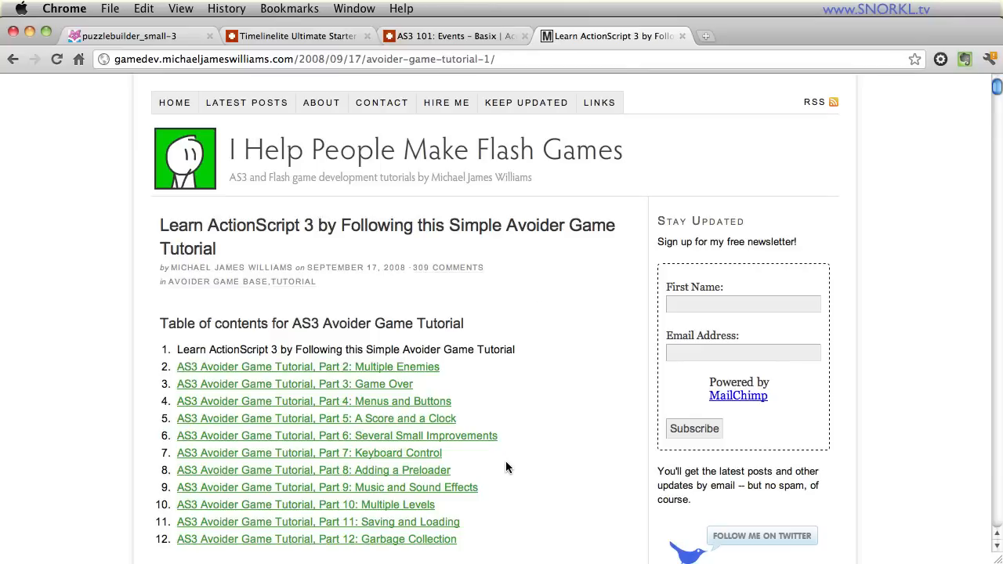
Review the AS3 101: Events tutorial, then return to the avoider game tutorial tab.
click(448, 36)
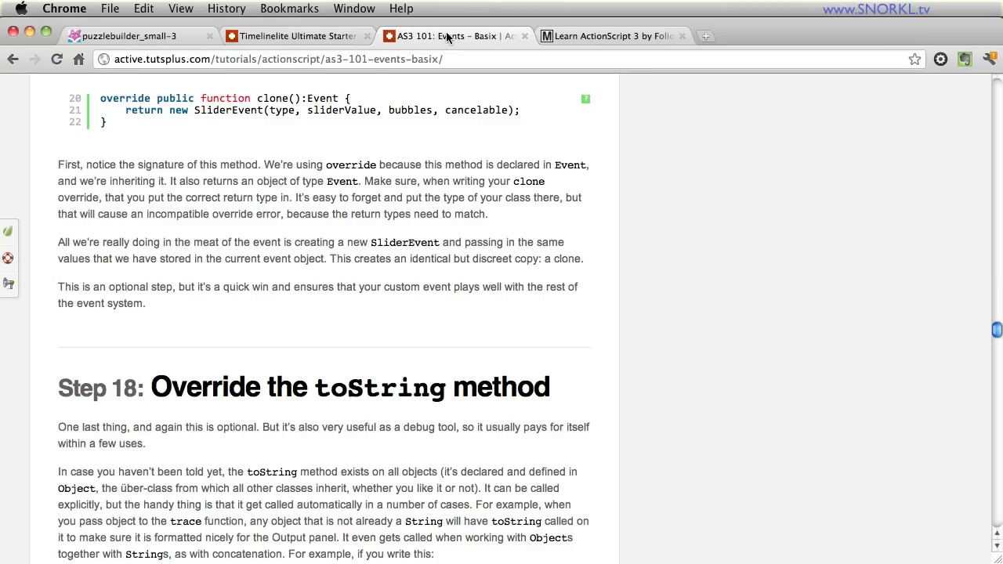
scroll(599, 263, up, 15)
scroll(600, 263, up, 15)
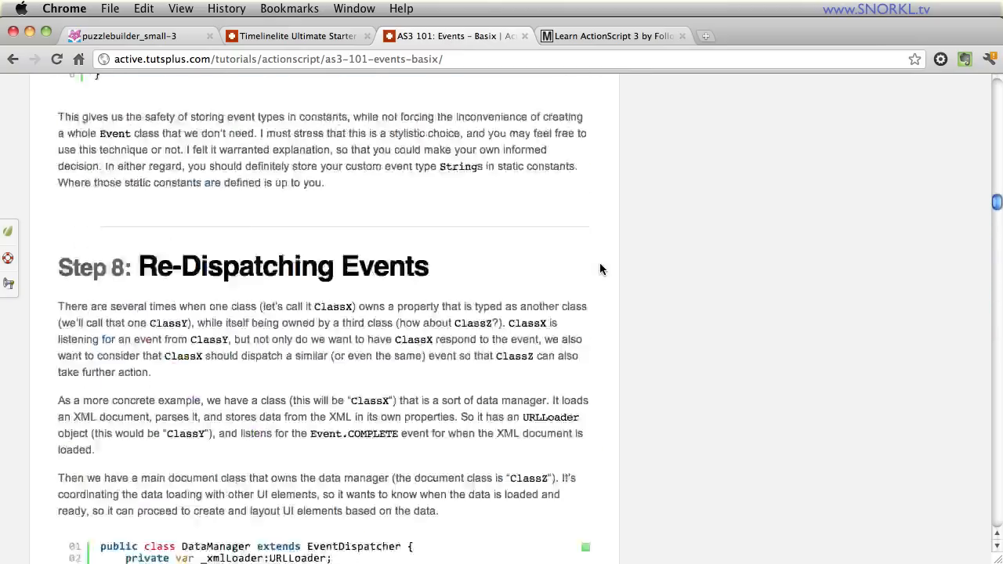
scroll(599, 262, up, 10)
scroll(599, 267, up, 15)
scroll(600, 267, up, 8)
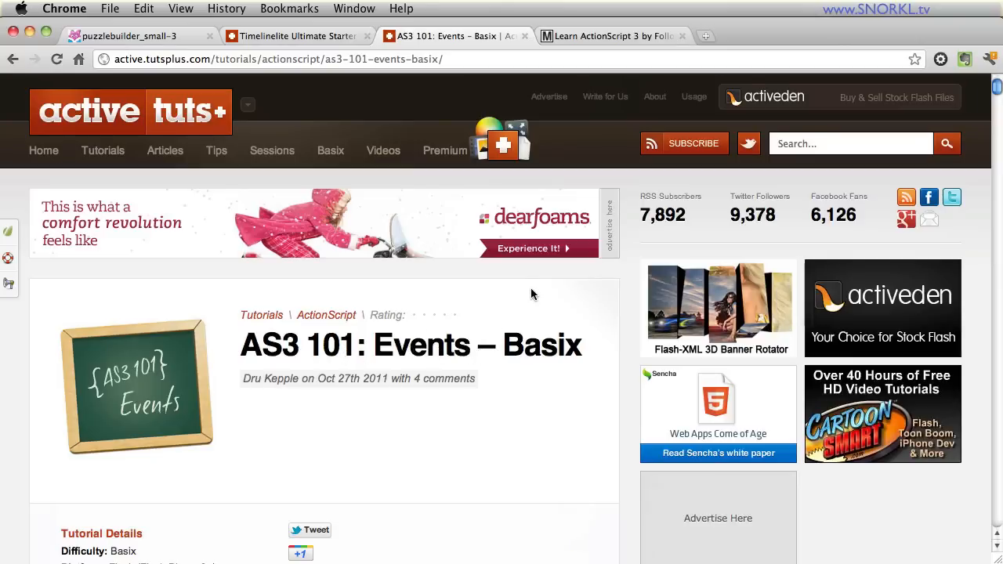
click(600, 36)
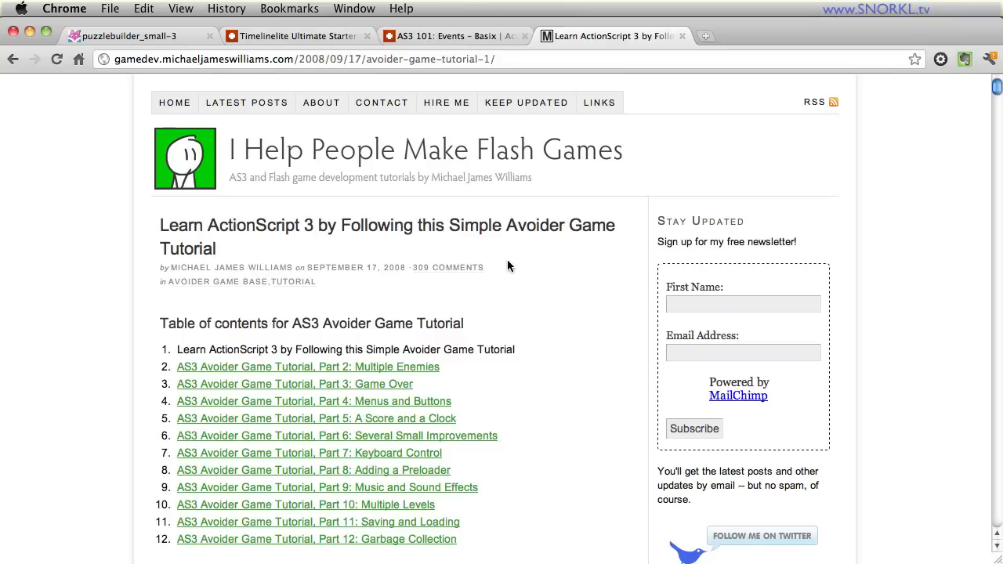
Back in the puzzle builder, create another puzzle using the green car photo.
click(129, 36)
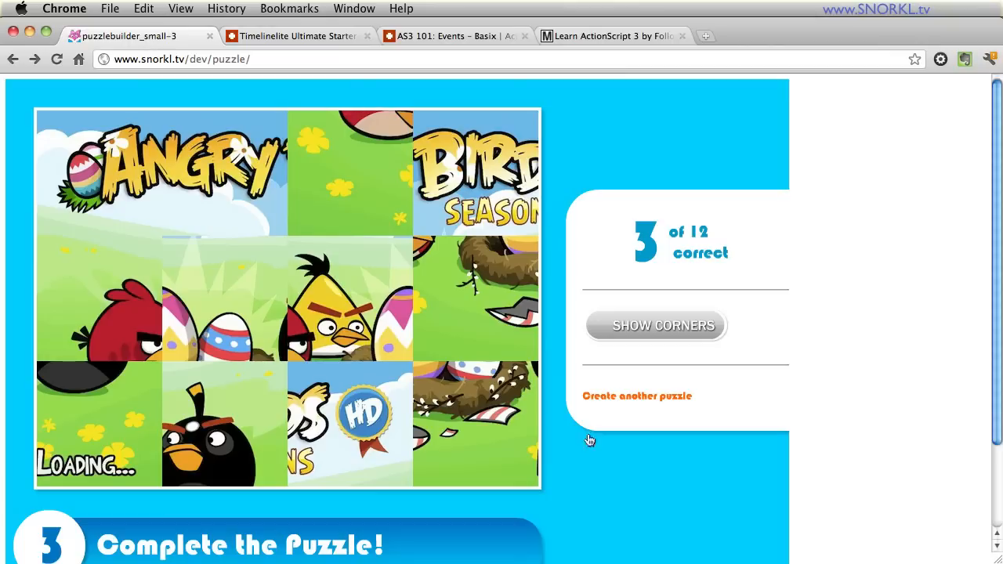
click(654, 395)
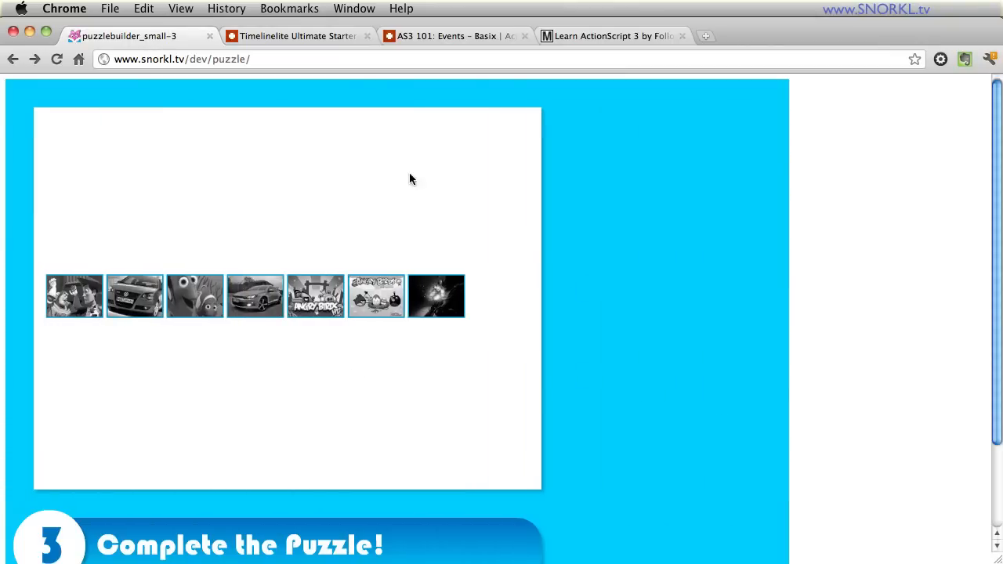
click(255, 296)
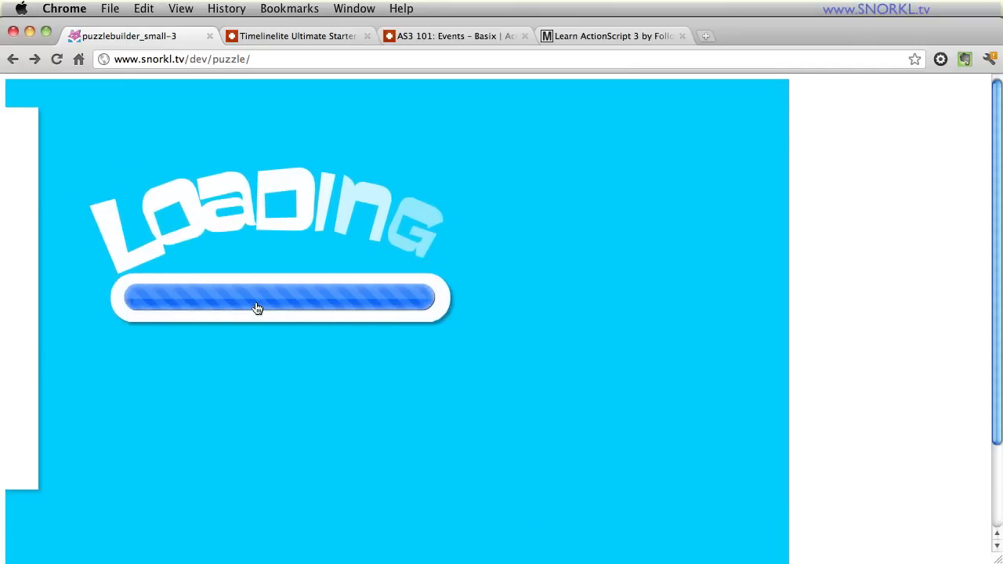